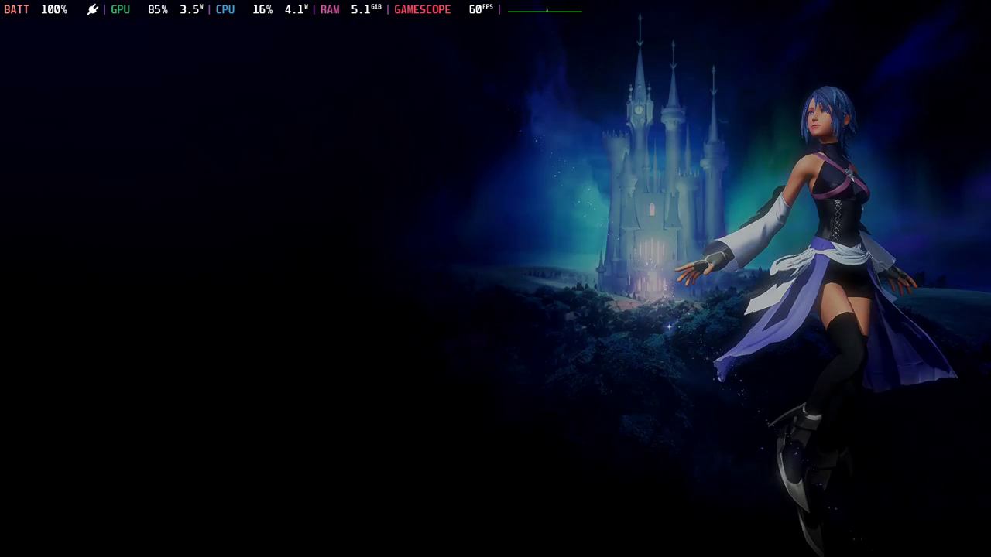
# - Start a new game in Standard Mode
pyautogui.press('Return')
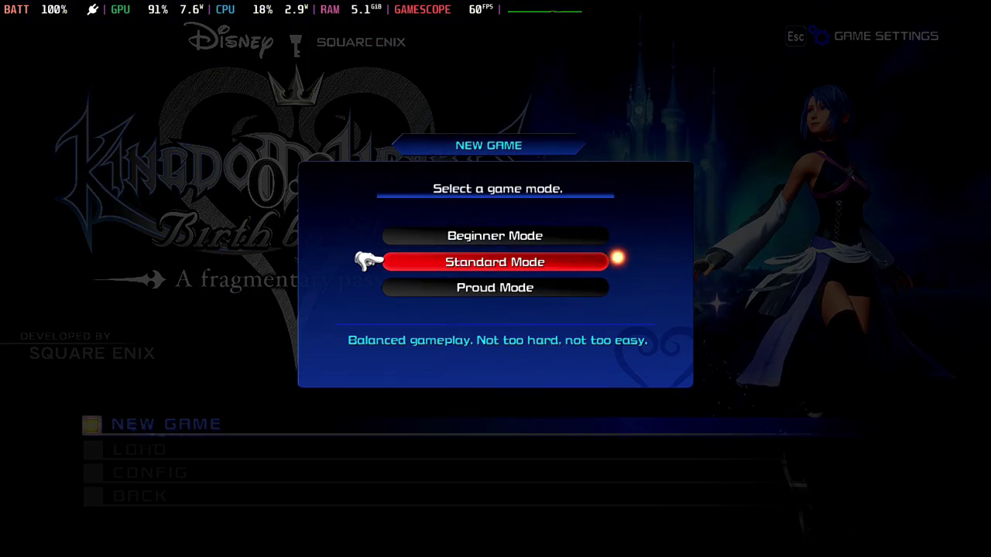
pyautogui.press('Return')
pyautogui.press('Left')
pyautogui.press('Return')
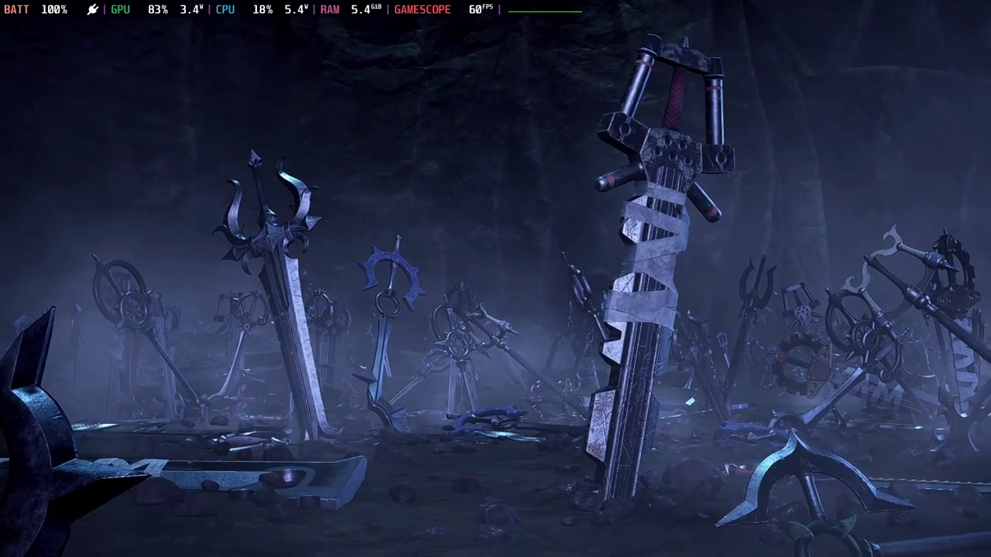
# - Skip each of the opening cutscenes until gameplay begins
pyautogui.press('Escape')
pyautogui.press('Down')
pyautogui.press('Return')
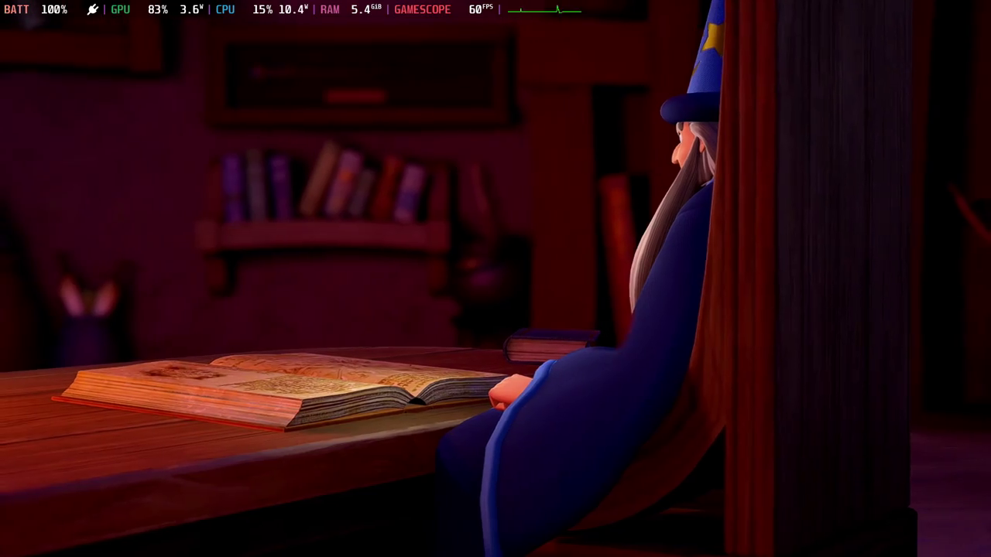
pyautogui.press('Escape')
pyautogui.press('Down')
pyautogui.press('Return')
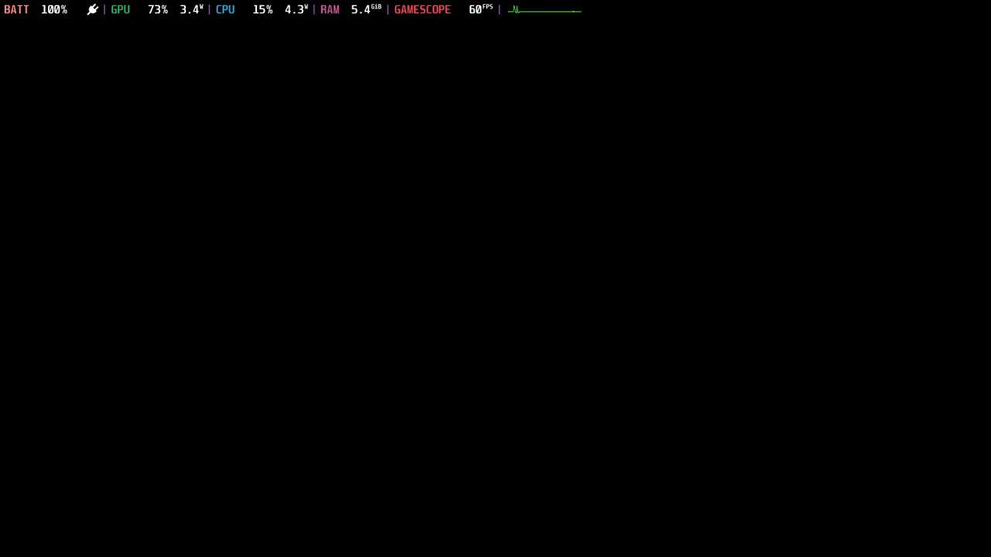
pyautogui.press('Escape')
pyautogui.press('Down')
pyautogui.press('Return')
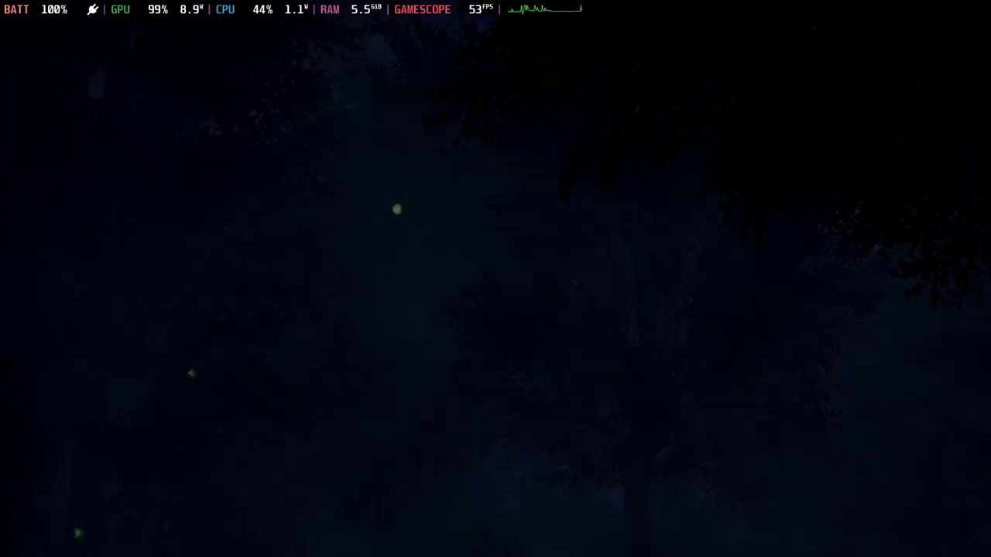
pyautogui.press('Escape')
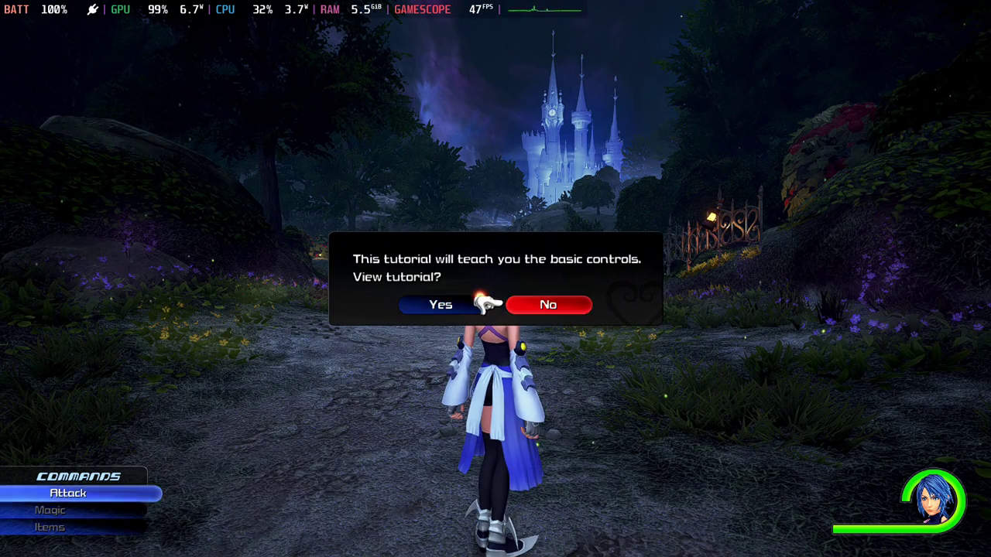
# - Decline the basic controls tutorial and run along the Main Road toward the Castle of Dreams
pyautogui.press('w')
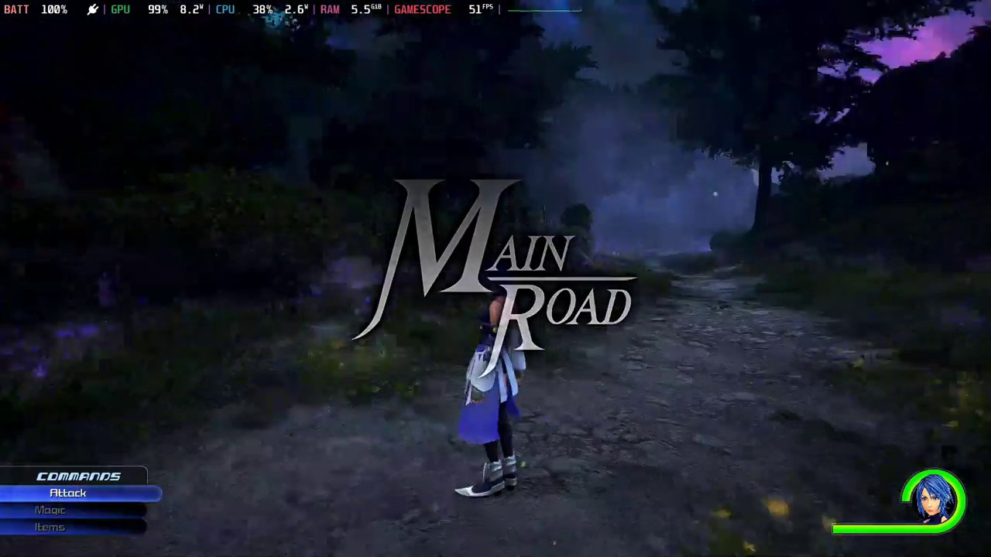
pyautogui.press('s')
pyautogui.press('w')
pyautogui.press('w')
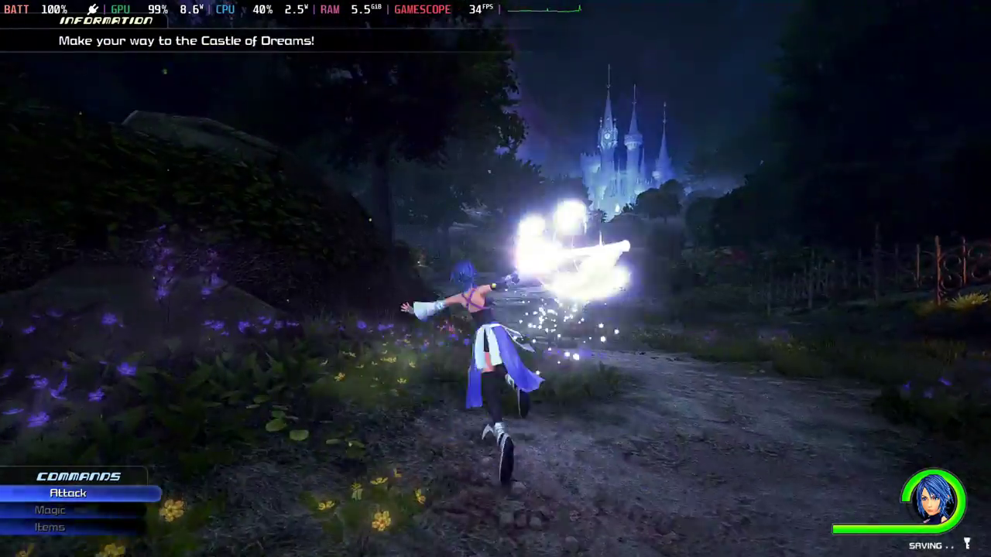
pyautogui.press('space')
pyautogui.press('w')
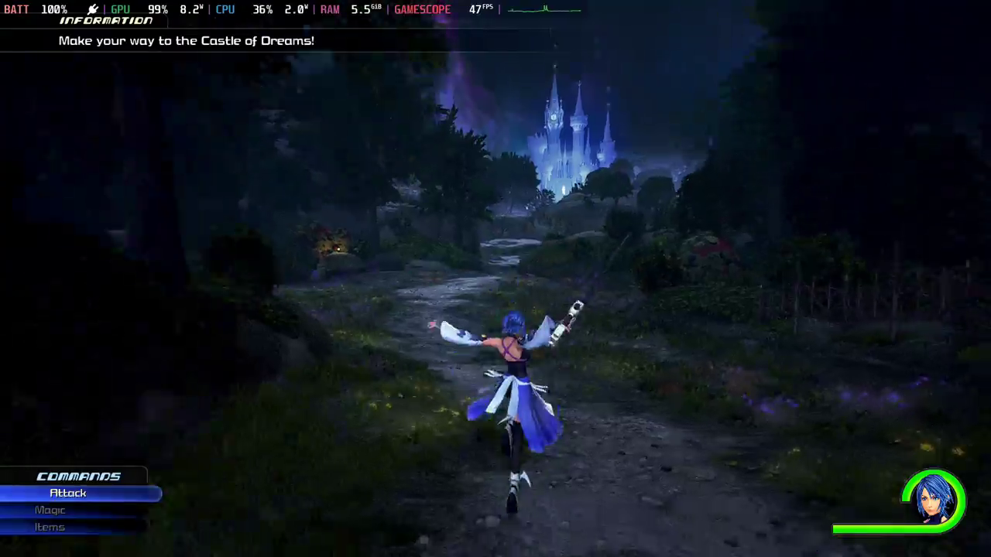
pyautogui.press('w')
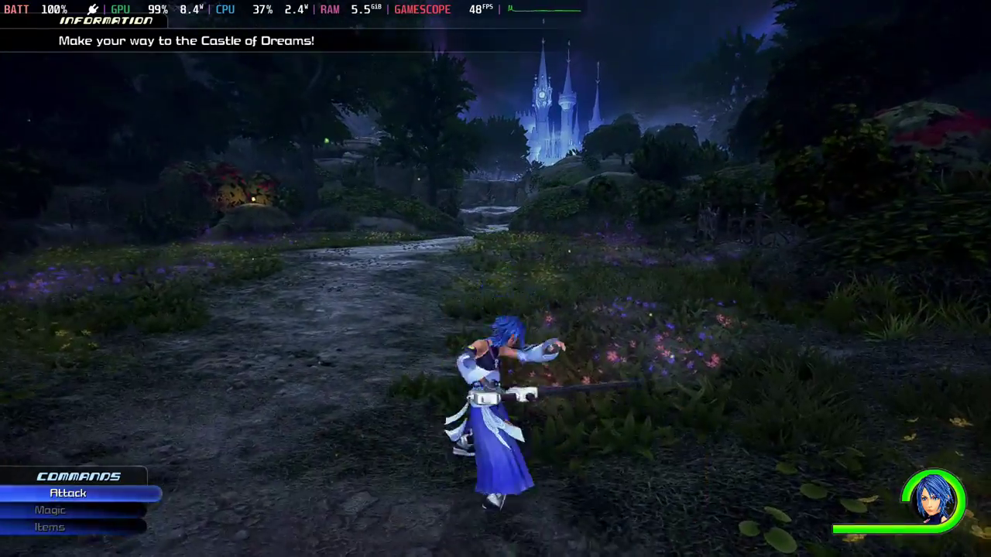
pyautogui.press('a')
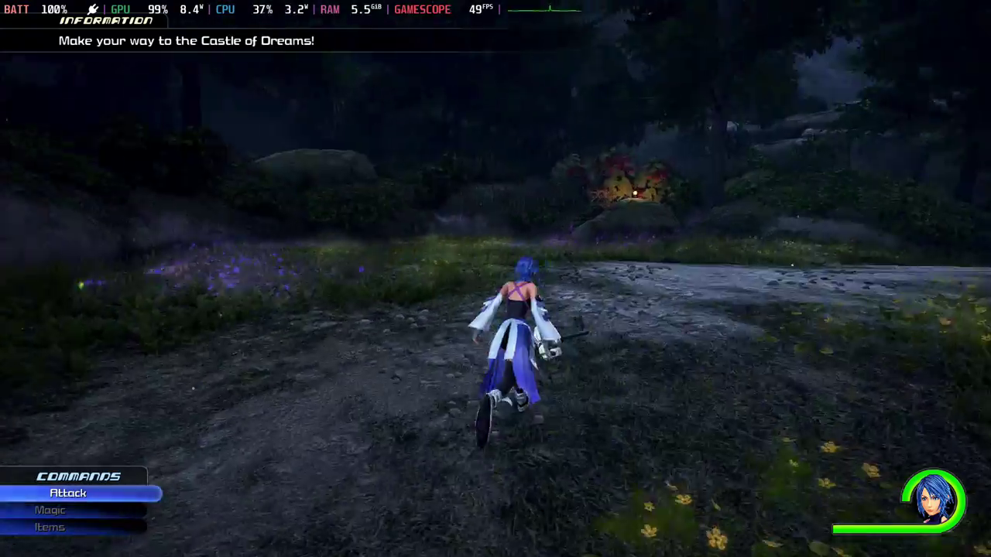
pyautogui.press('w')
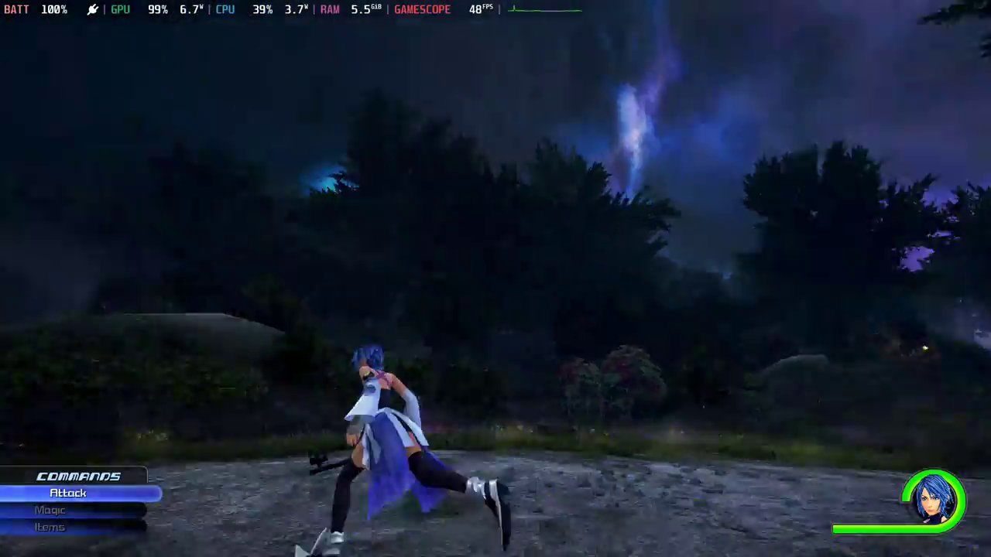
pyautogui.press('w')
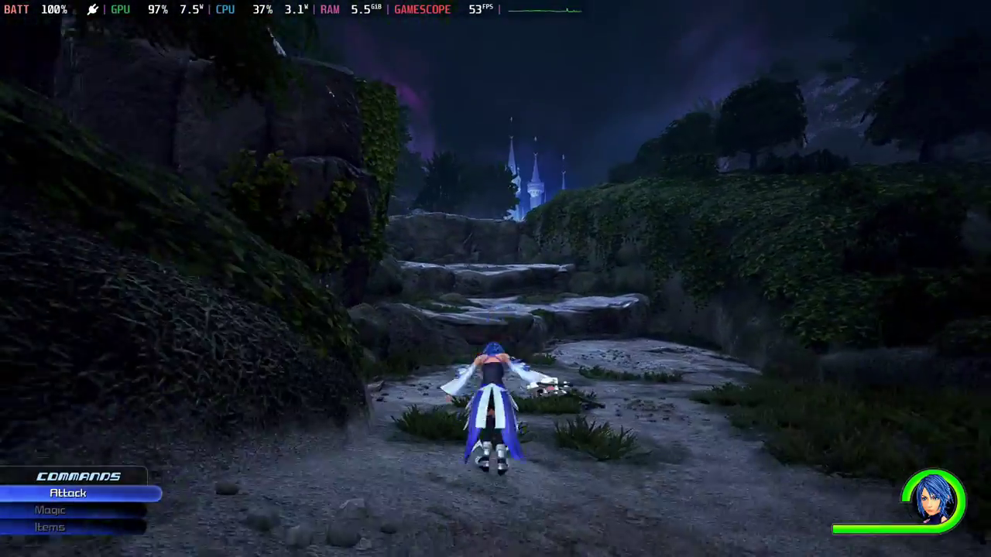
pyautogui.press('w')
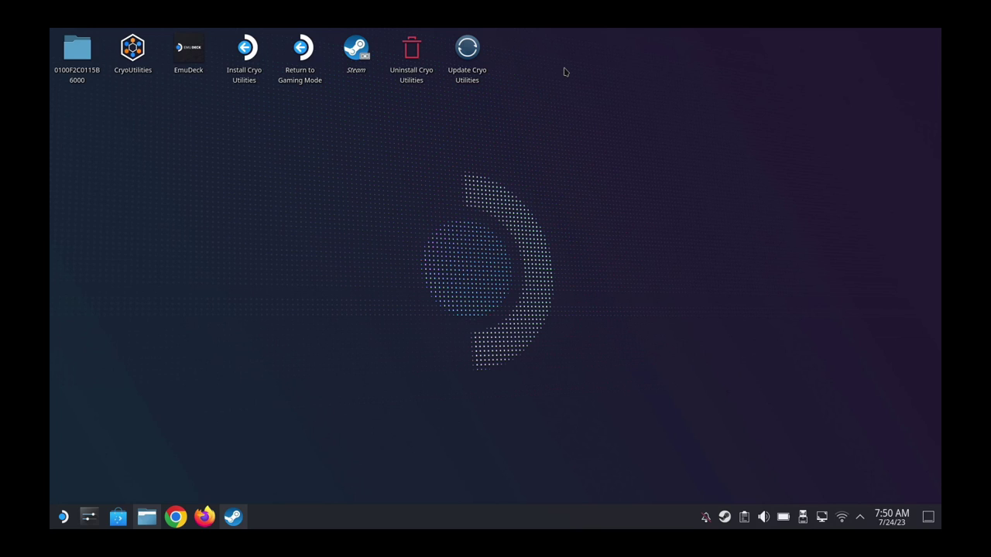
# - Switch to Dolphin and look through Kingdom Hearts HD 2.8 FCP, then the Binaries/Win64 folder of KINGDOM HEARTS 0.2 Birth by Sleep
pyautogui.click(143, 520)
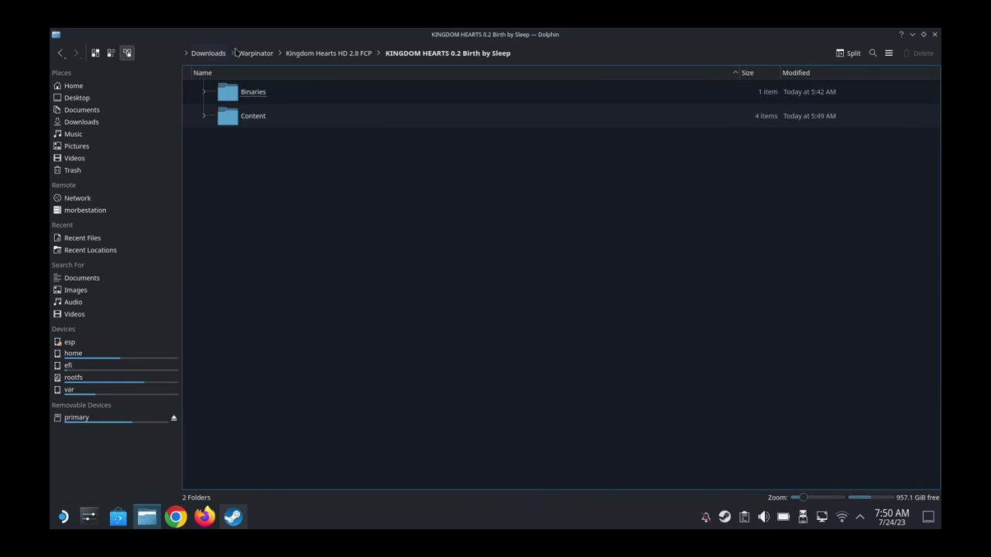
pyautogui.click(357, 53)
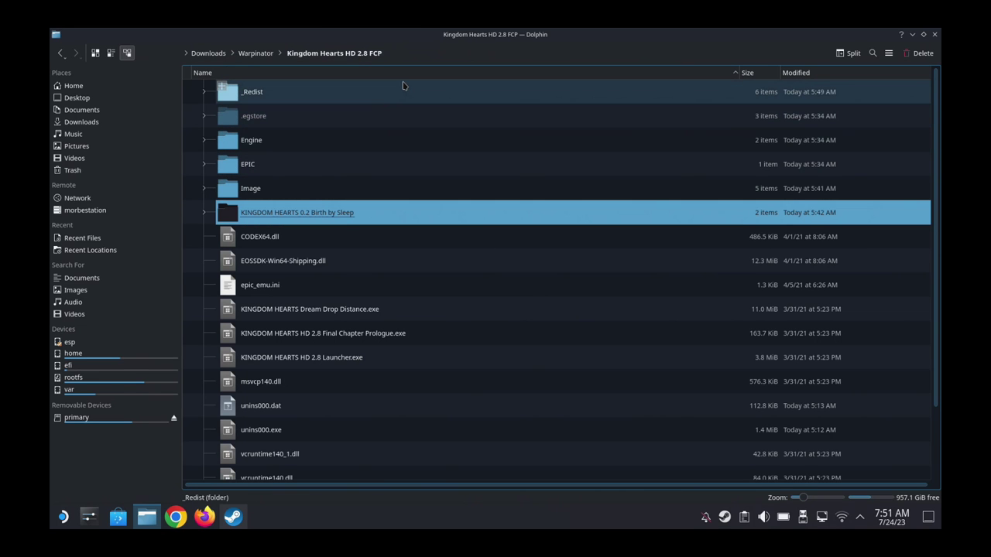
pyautogui.click(431, 309)
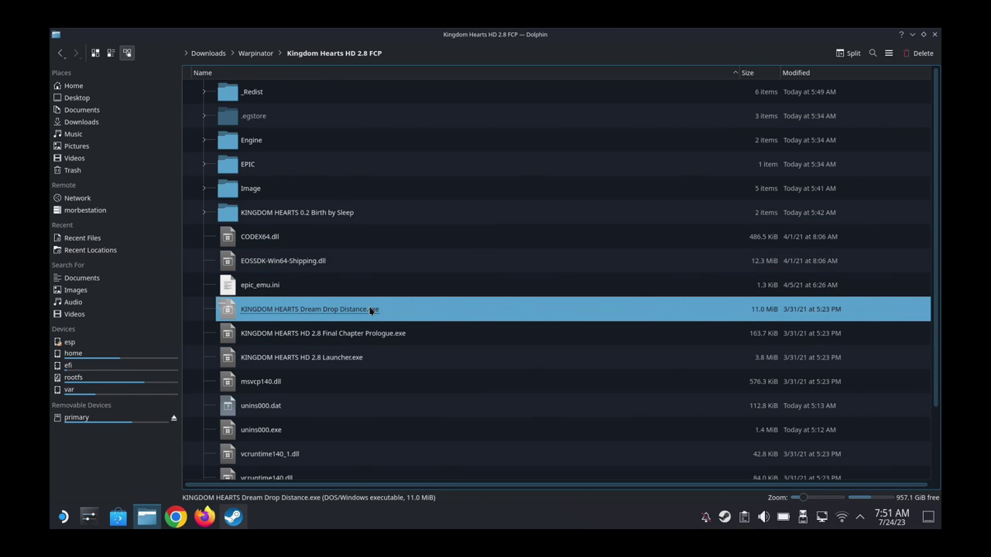
pyautogui.click(326, 222)
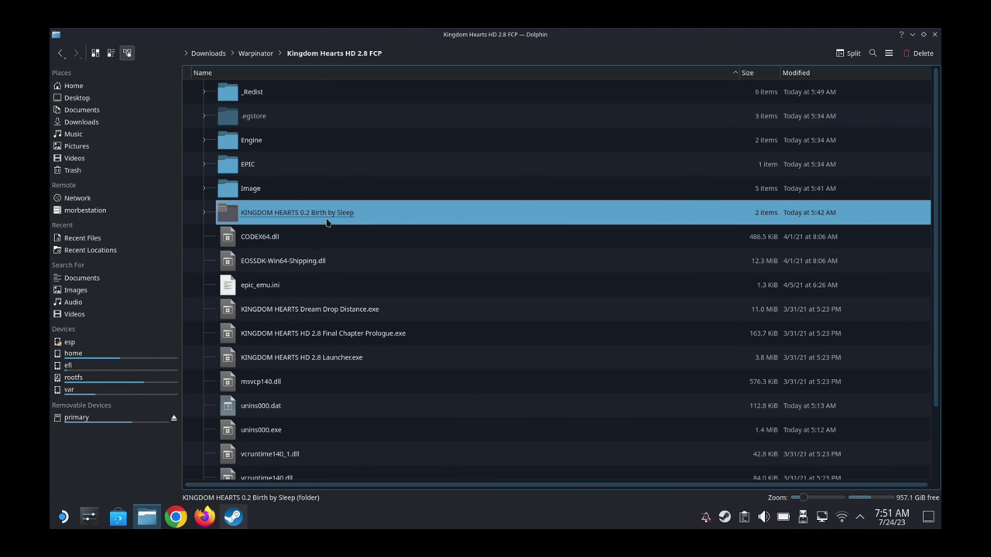
pyautogui.doubleClick(326, 222)
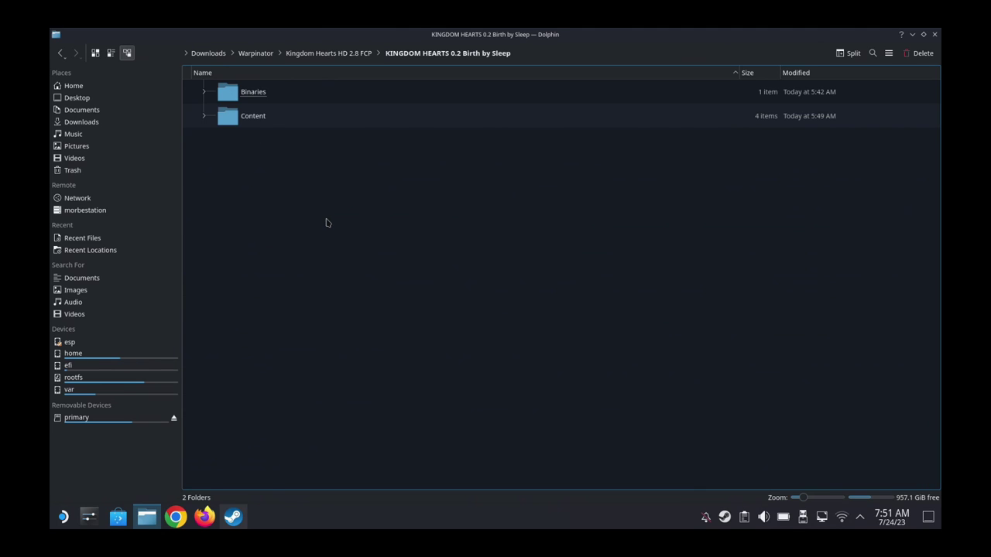
pyautogui.doubleClick(307, 97)
pyautogui.doubleClick(309, 96)
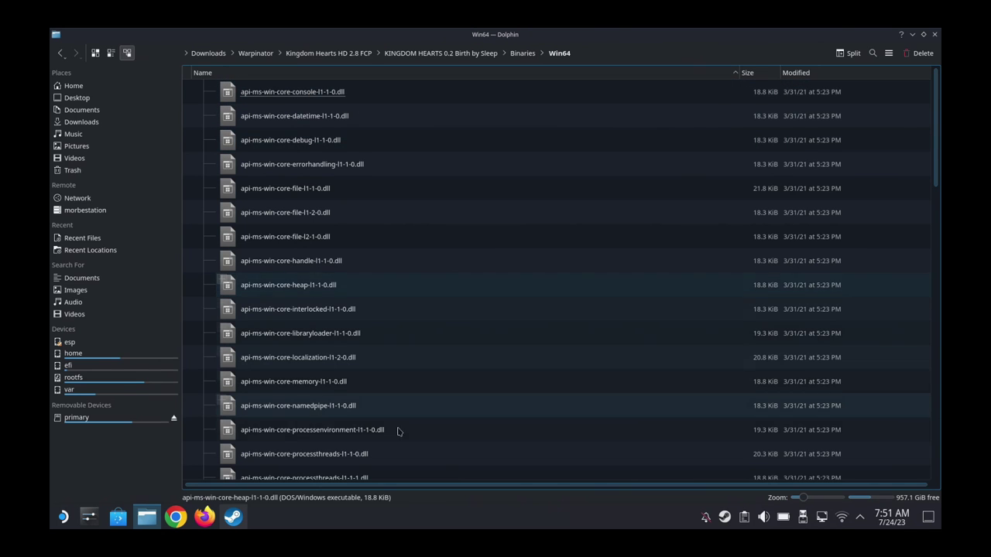
# - Switch to Steam and browse for a non-Steam game to add to the library
pyautogui.click(233, 517)
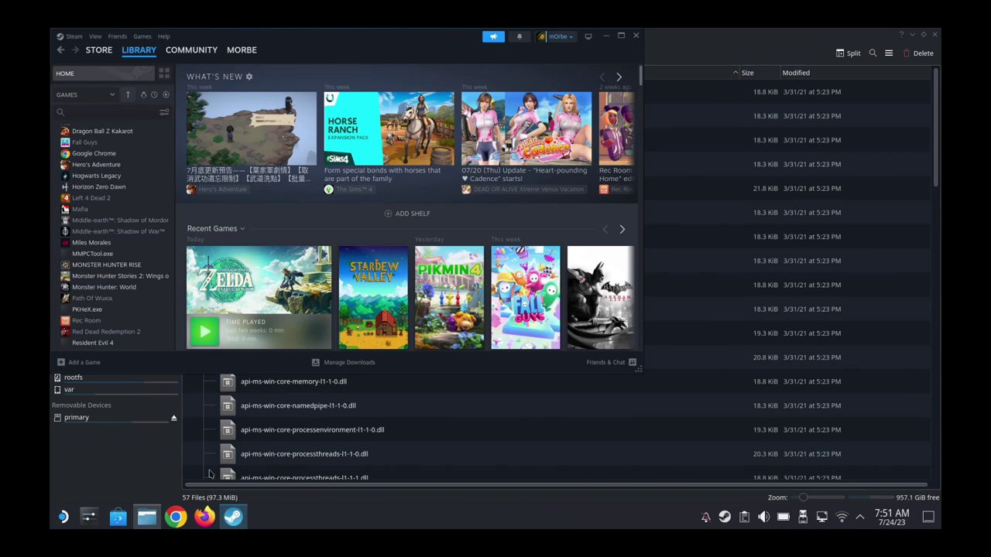
pyautogui.click(79, 364)
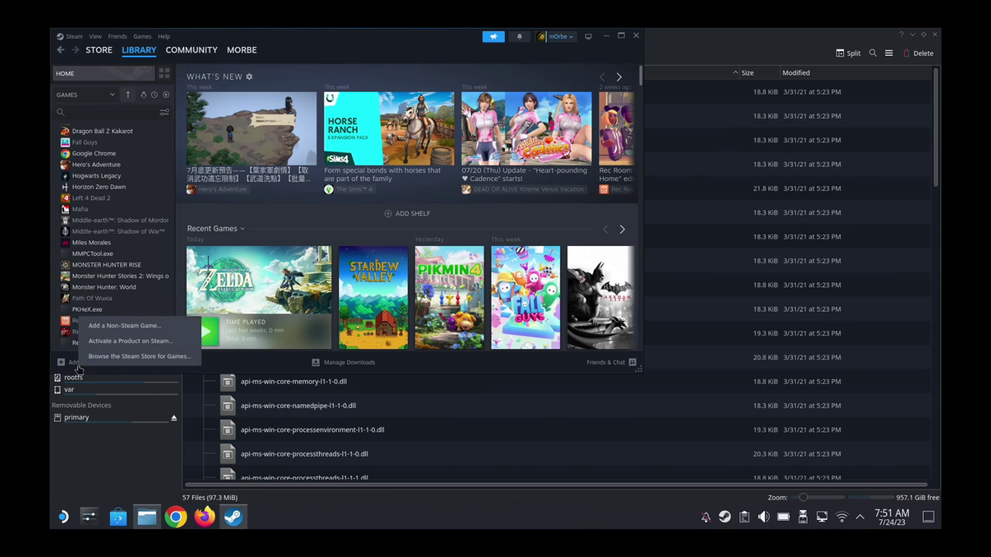
pyautogui.click(113, 328)
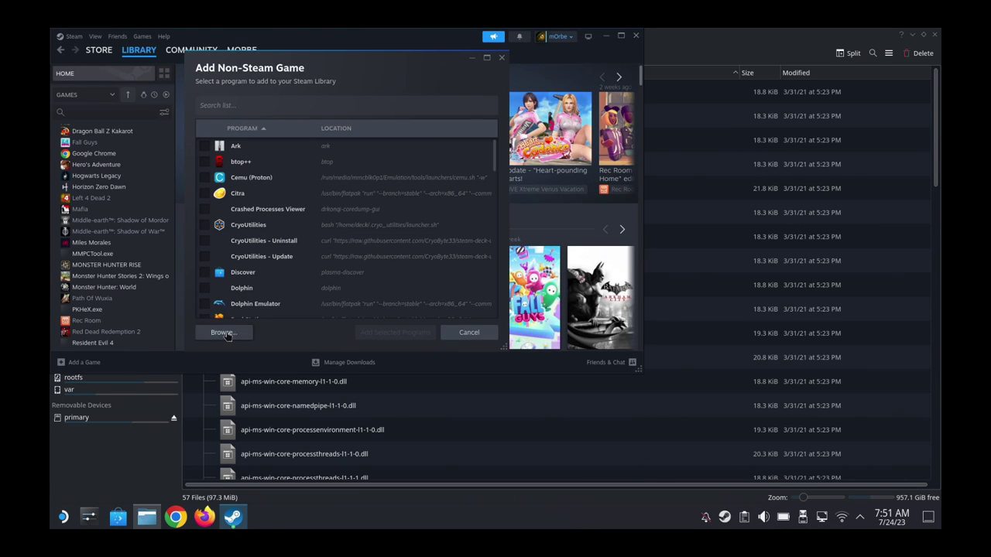
pyautogui.click(223, 332)
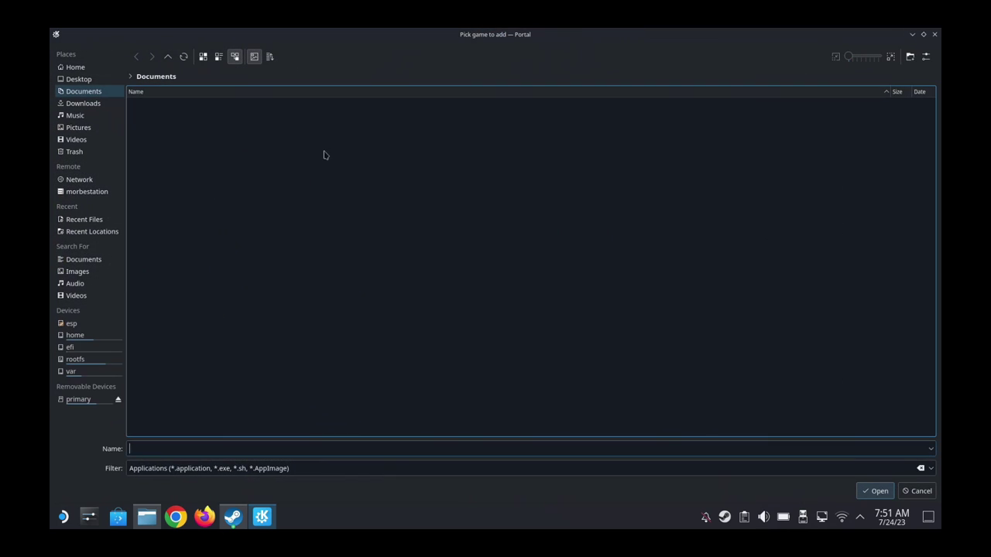
# - Add KINGDOM HEARTS 0.2 Birth by Sleep.exe from Downloads/Warpinator/Kingdom Hearts HD 2.8 FCP, in the KINGDOM HEARTS 0.2 Birth by Sleep/Binaries/Win64 subfolder
pyautogui.click(82, 105)
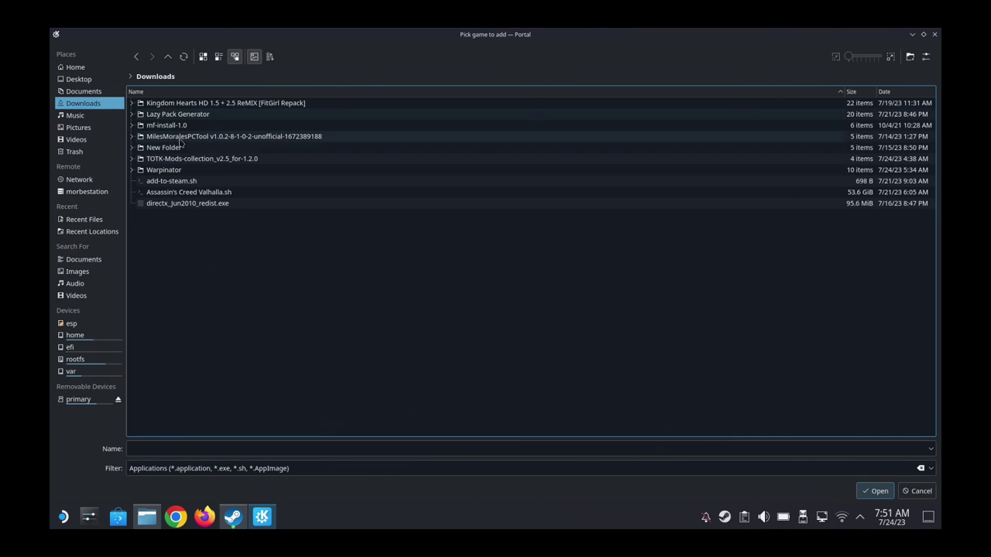
pyautogui.doubleClick(163, 169)
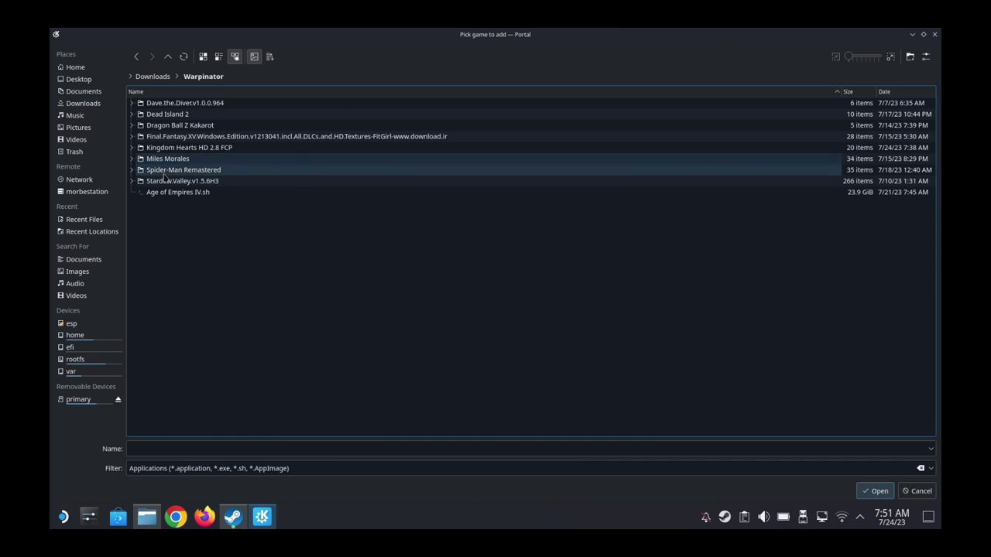
pyautogui.doubleClick(188, 147)
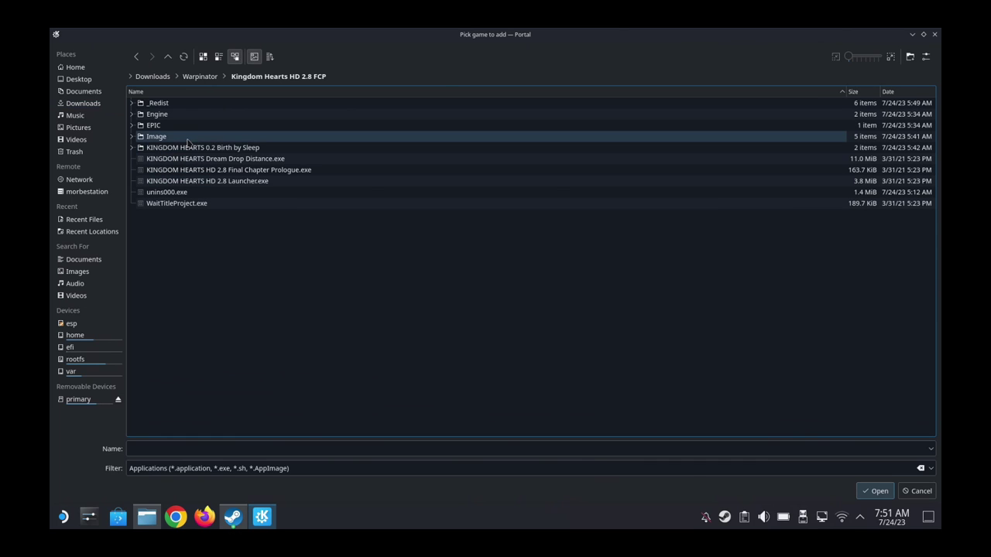
pyautogui.doubleClick(197, 149)
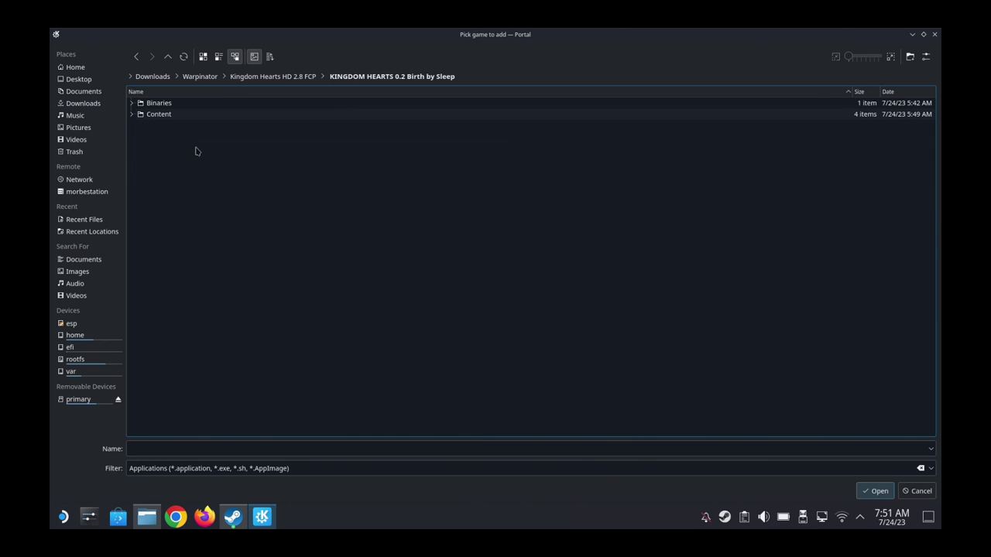
pyautogui.doubleClick(176, 105)
pyautogui.doubleClick(177, 109)
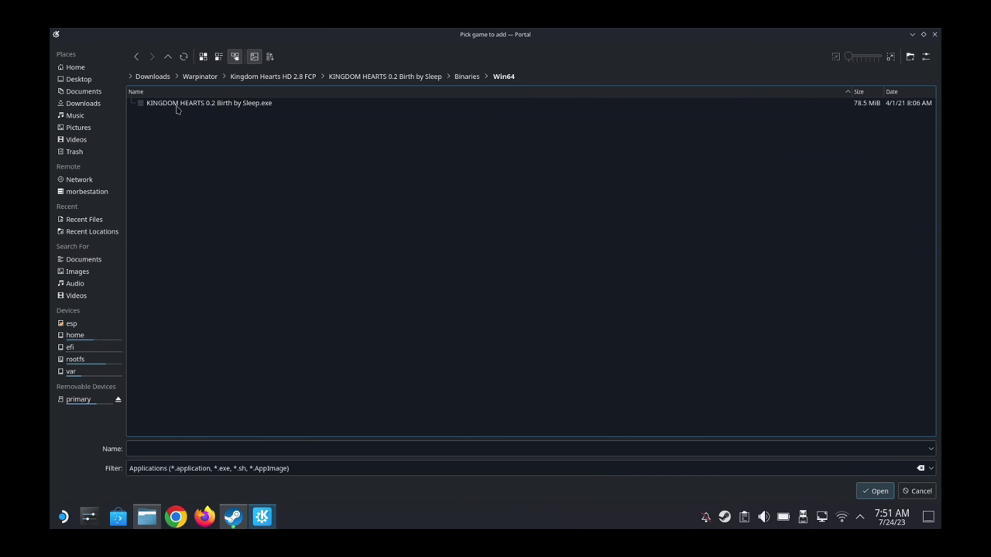
pyautogui.click(177, 107)
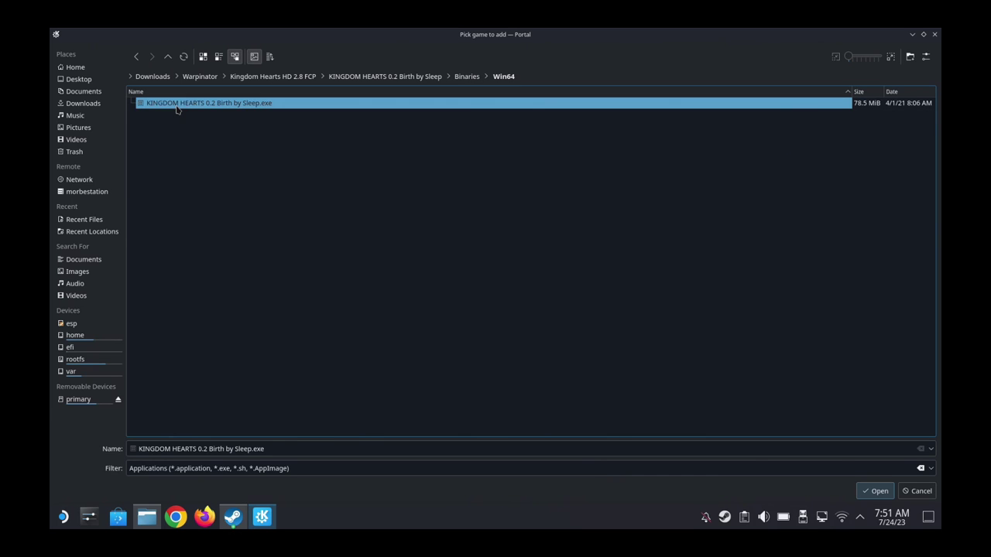
pyautogui.doubleClick(257, 110)
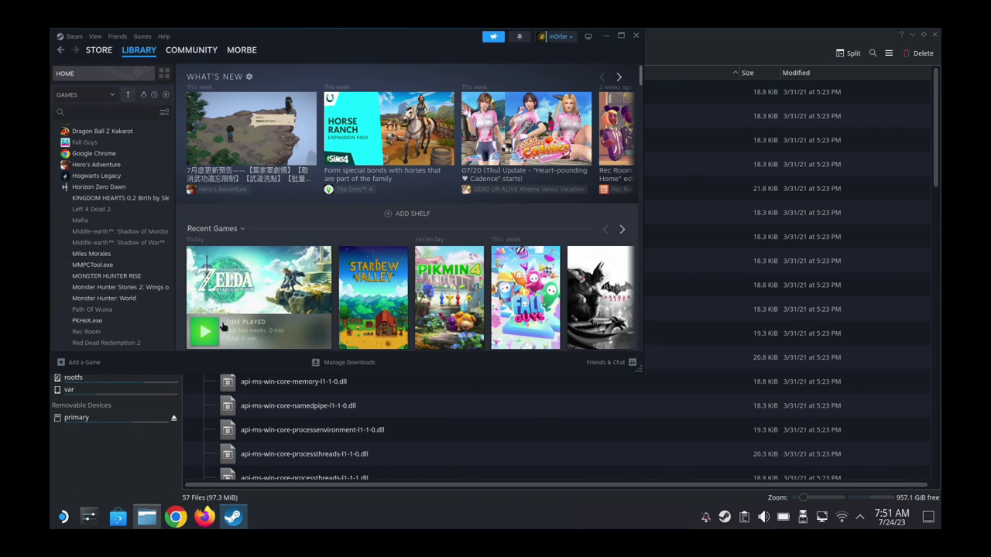
# - Rename the added game's shortcut to KINGDOM HEARTS 0.2 Birth by Sleep in its properties
pyautogui.click(108, 200)
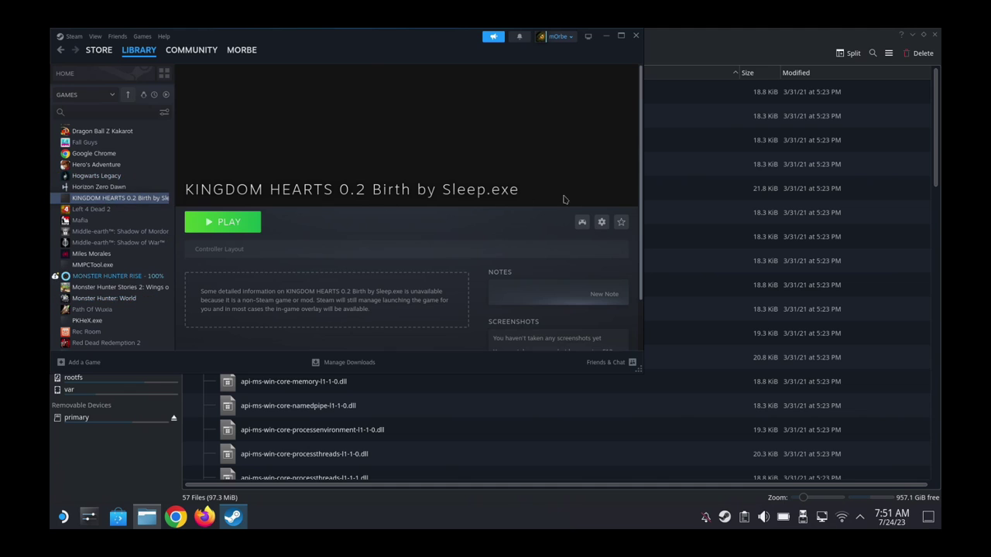
pyautogui.click(603, 225)
pyautogui.click(569, 286)
pyautogui.click(433, 121)
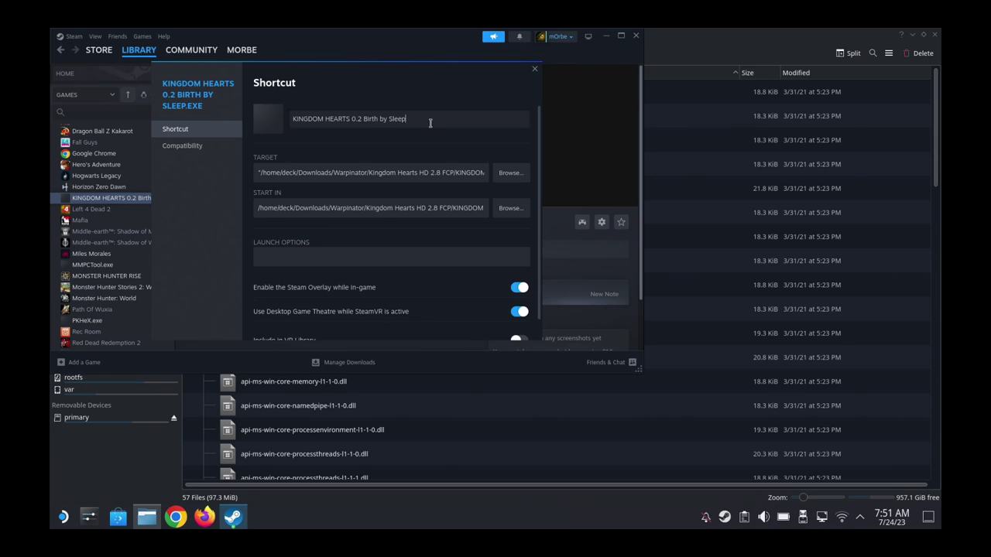
# - Force Proton Experimental as the game's Steam Play compatibility tool and close its properties
pyautogui.click(184, 145)
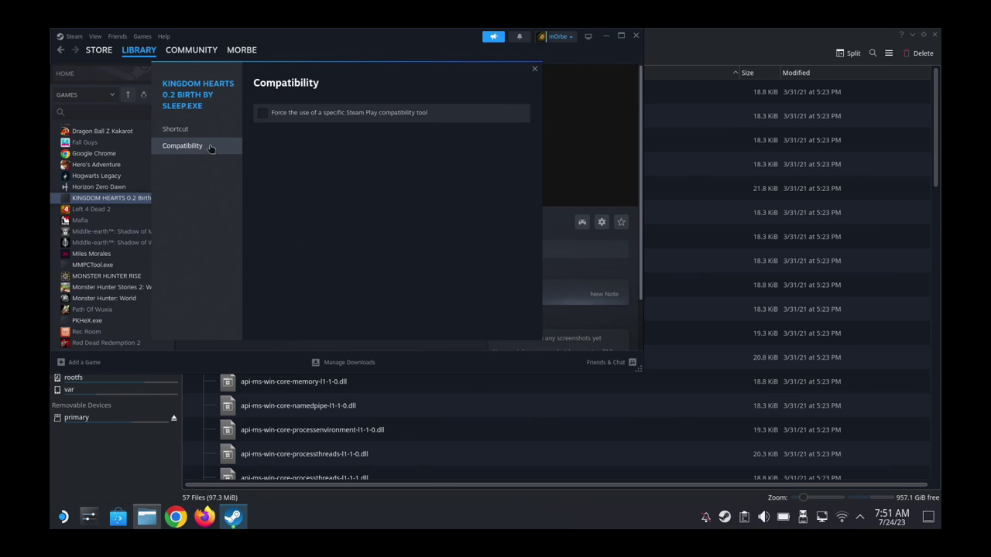
pyautogui.click(351, 116)
pyautogui.click(355, 133)
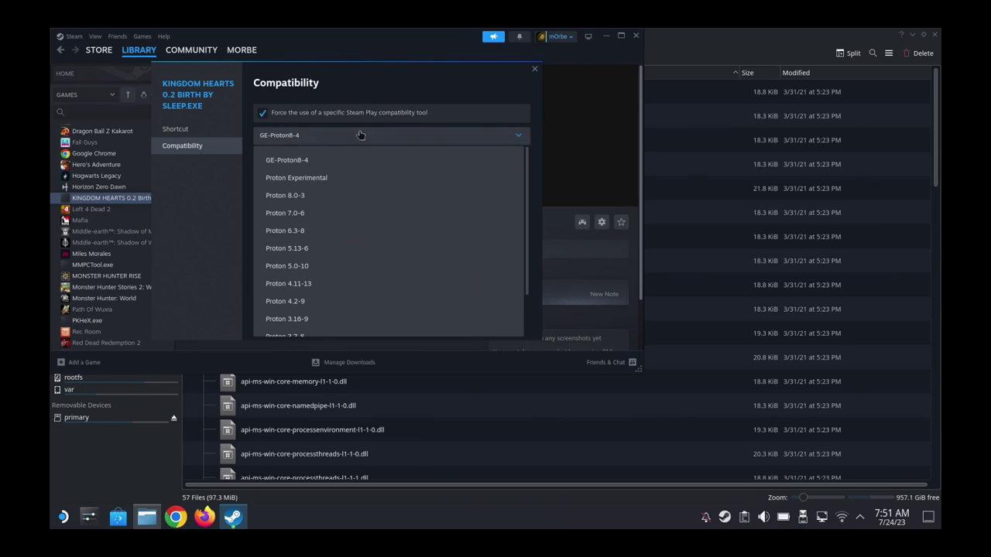
pyautogui.click(341, 180)
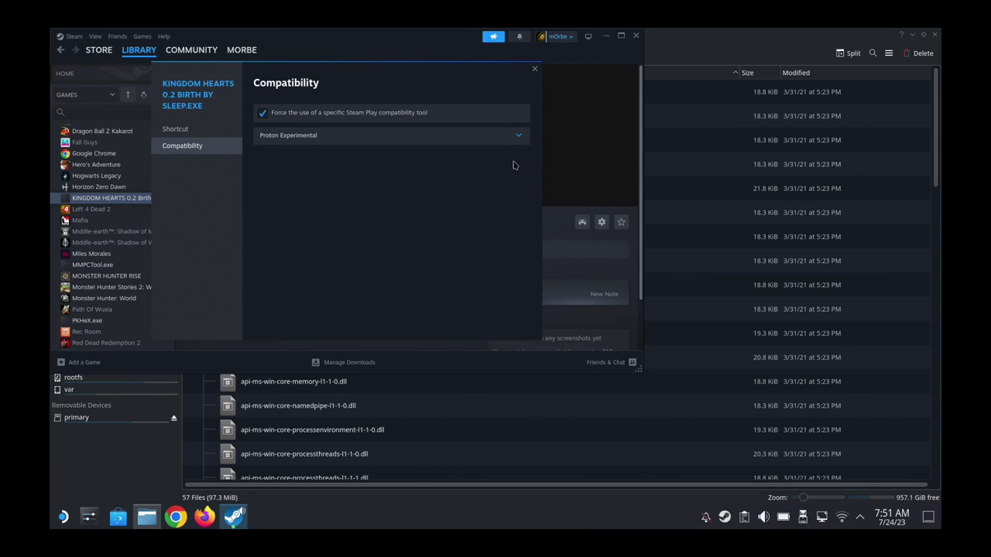
pyautogui.click(534, 68)
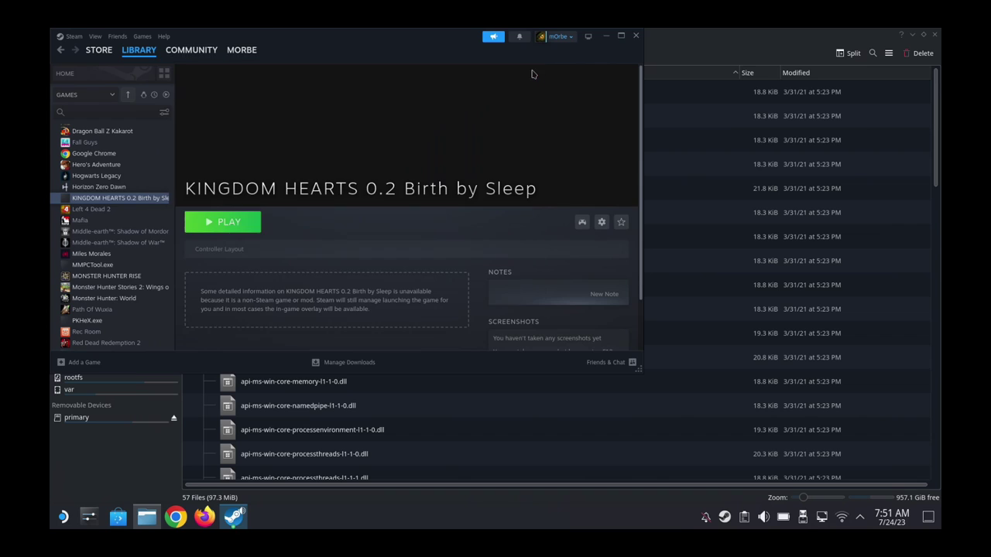
# - Test-launch KINGDOM HEARTS 0.2 Birth by Sleep, exit the game, and minimize the Steam and Dolphin windows
pyautogui.click(251, 231)
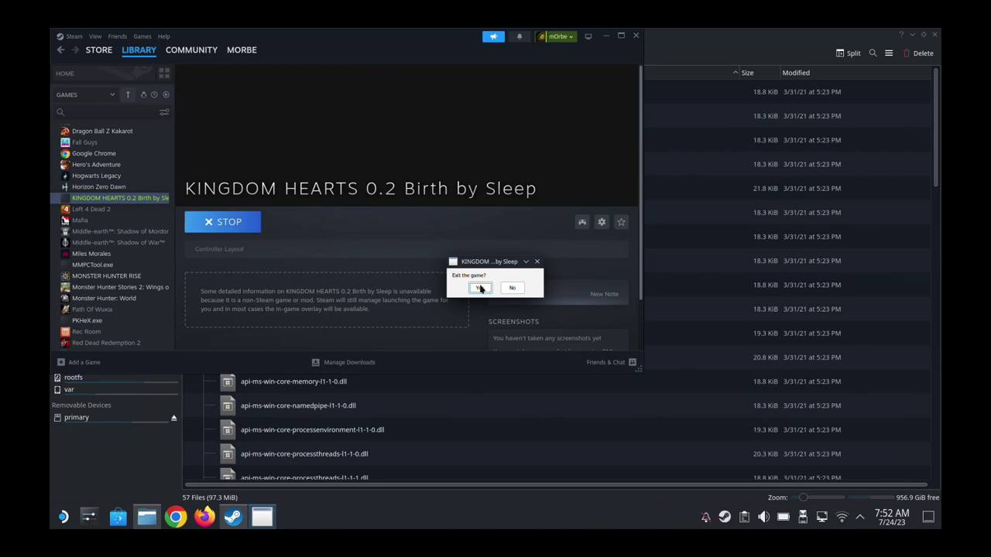
pyautogui.click(480, 288)
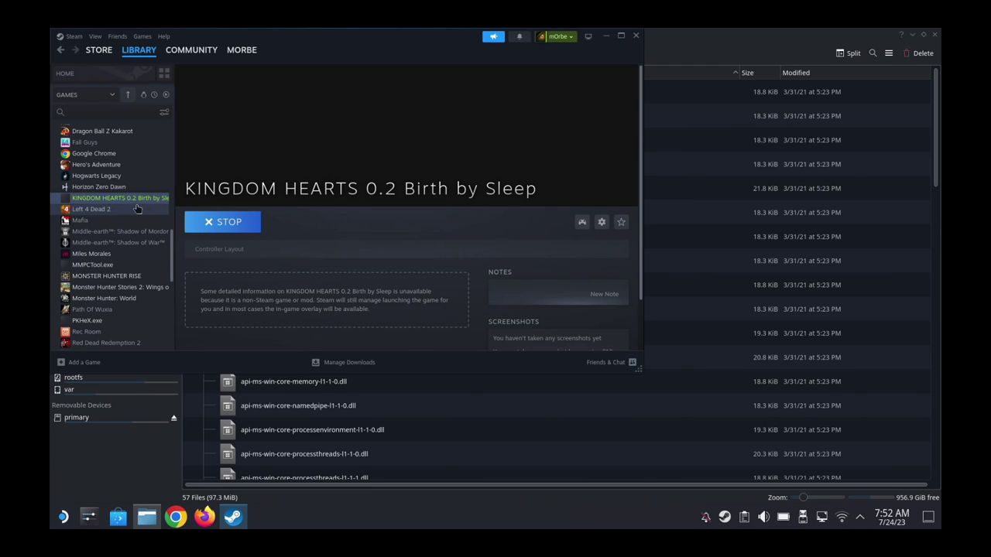
pyautogui.click(608, 36)
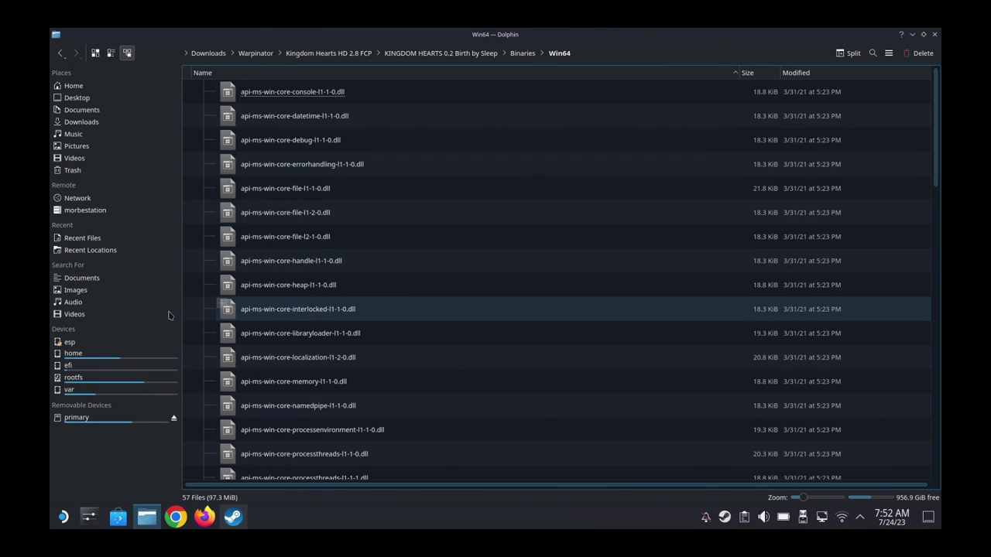
pyautogui.click(911, 34)
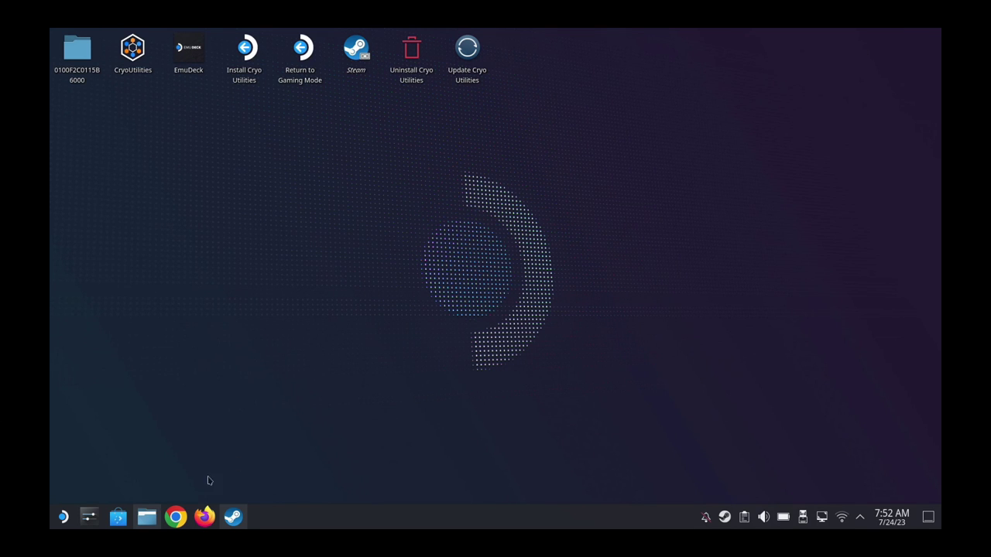
# - Switch back to Steam and remove the non-Steam game KINGDOM HEARTS 0.2 Birth by Sleep from the library
pyautogui.click(64, 517)
pyautogui.click(236, 519)
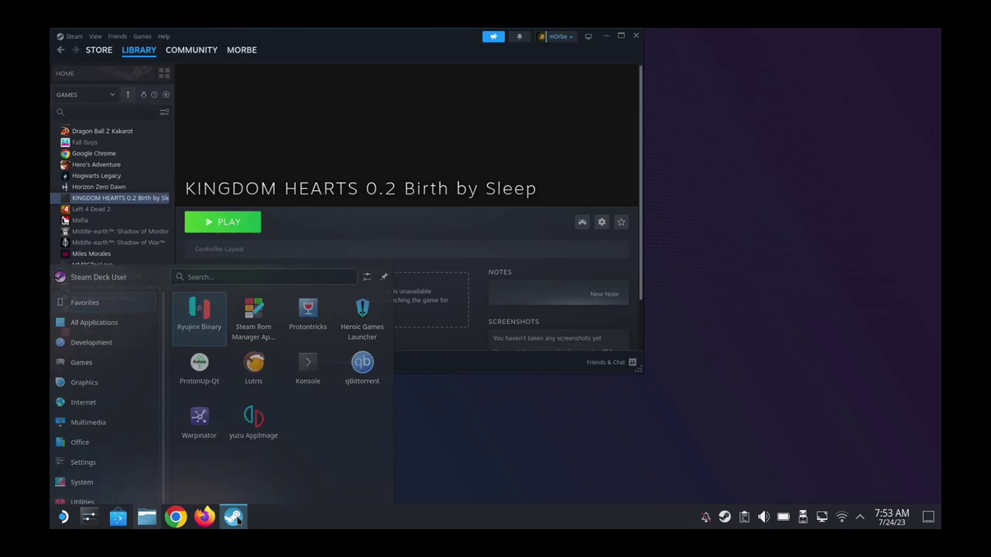
pyautogui.rightClick(142, 199)
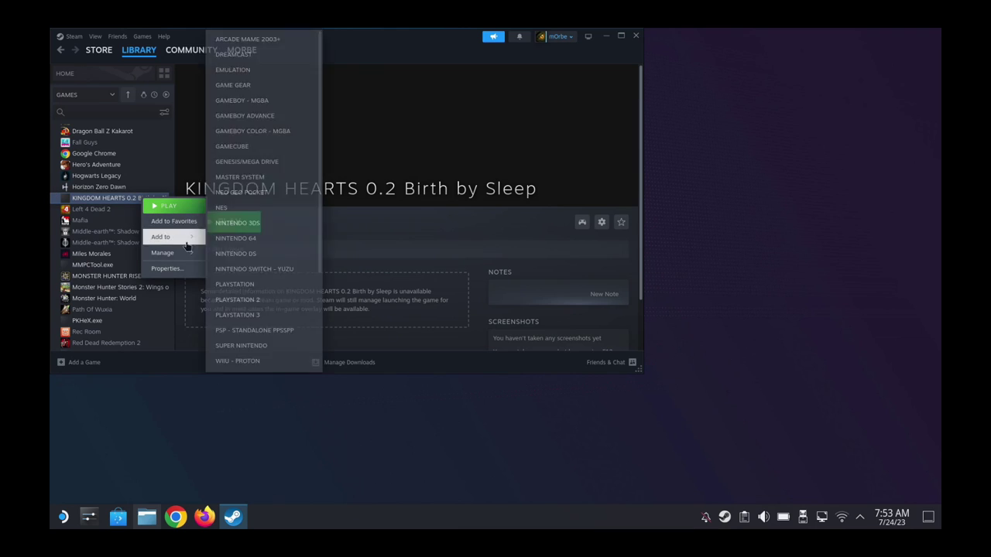
pyautogui.moveTo(191, 253)
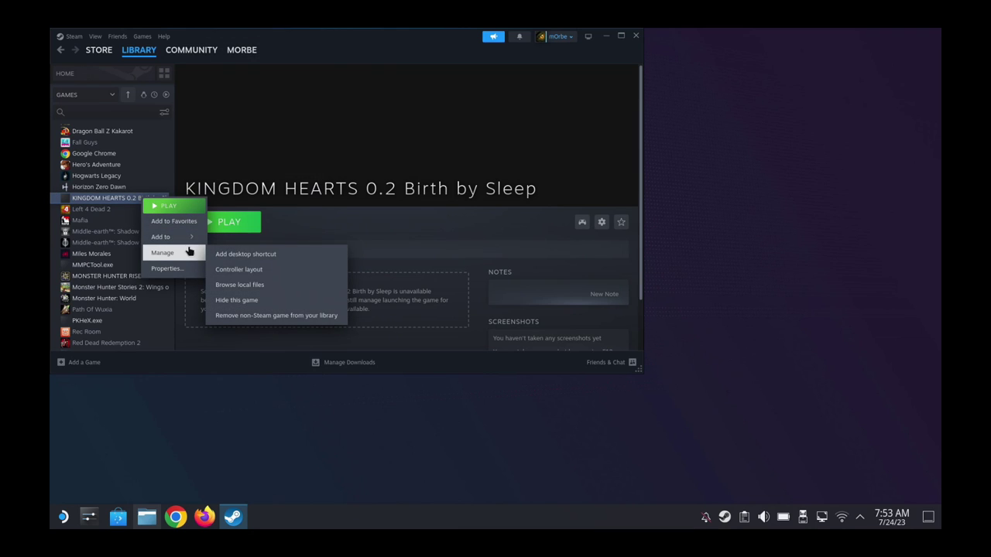
pyautogui.click(243, 314)
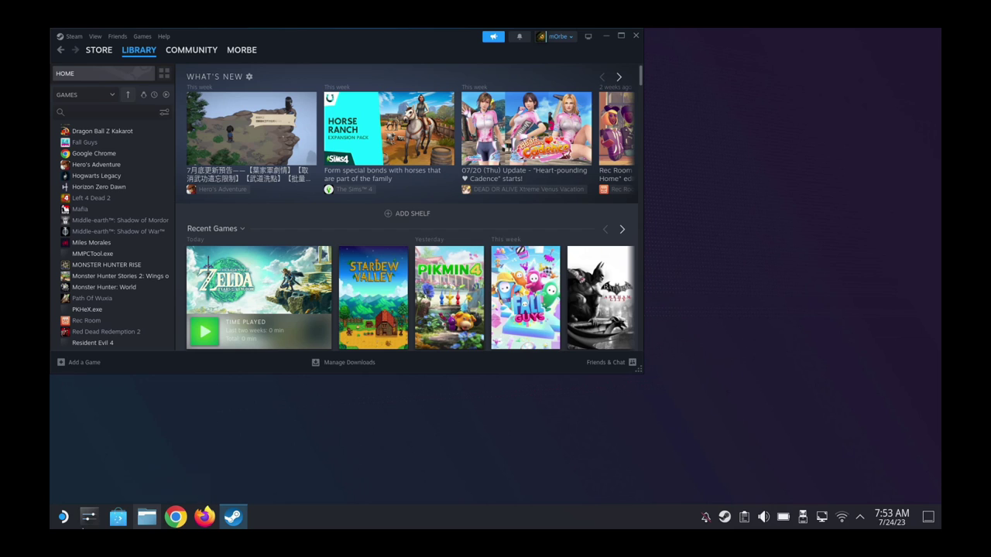
# - Switch to Google Chrome, search for mf-install, and open the latest release of the z0z0z/mf-install GitHub repository
pyautogui.click(56, 523)
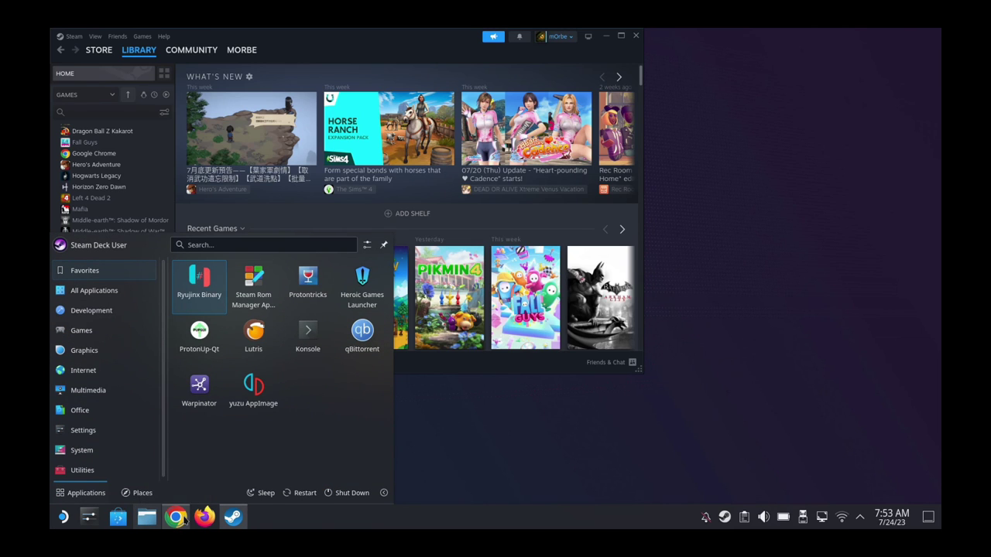
pyautogui.click(176, 517)
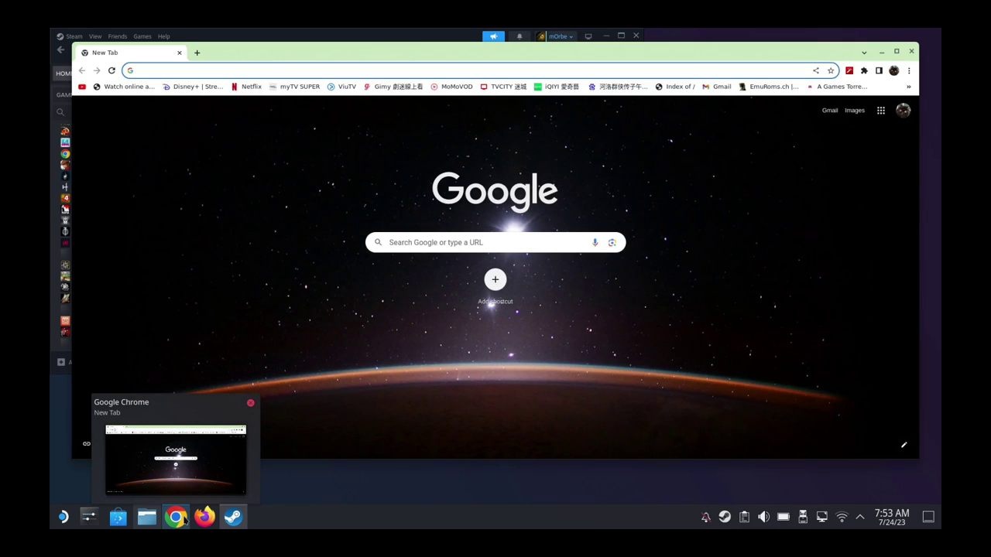
pyautogui.click(432, 240)
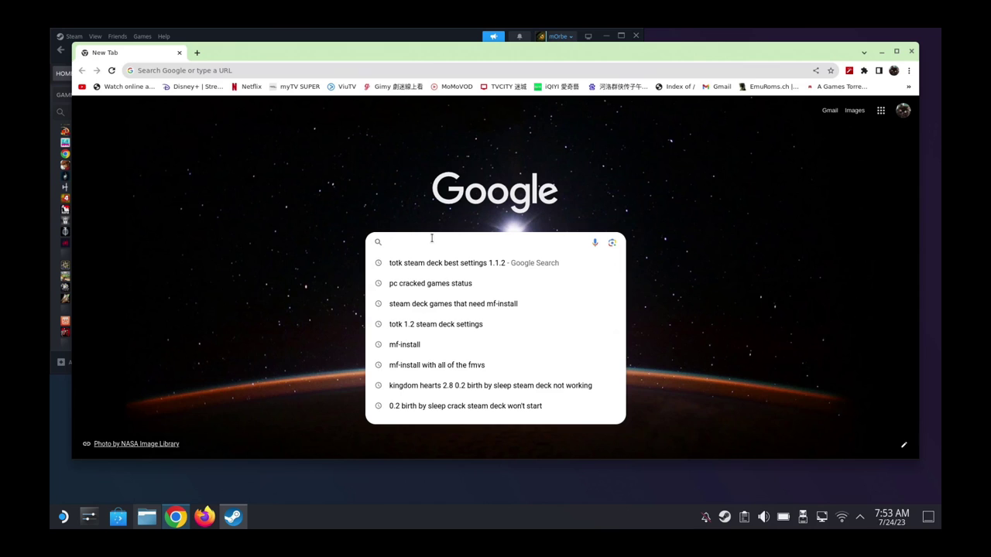
pyautogui.write('mf')
pyautogui.press('BackSpace')
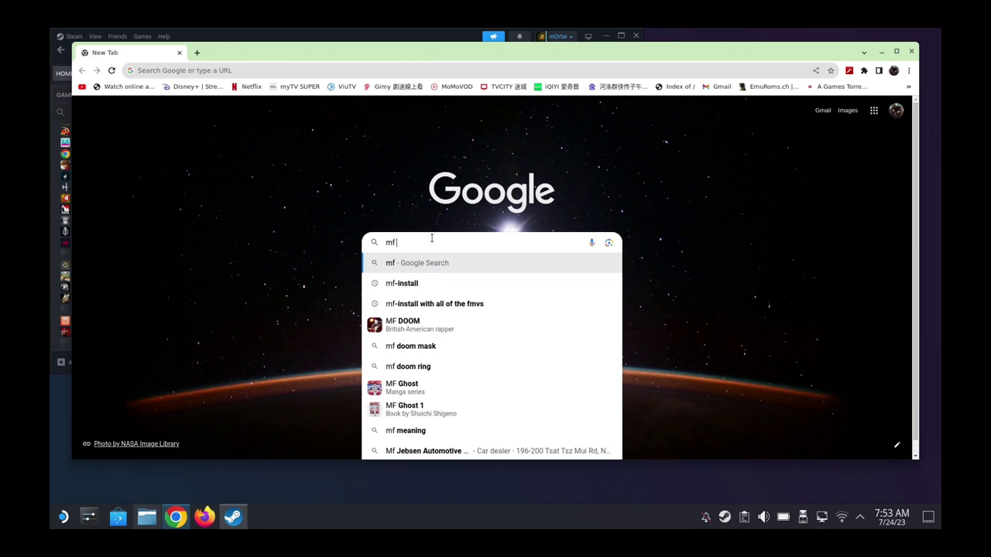
pyautogui.press('Down')
pyautogui.press('Return')
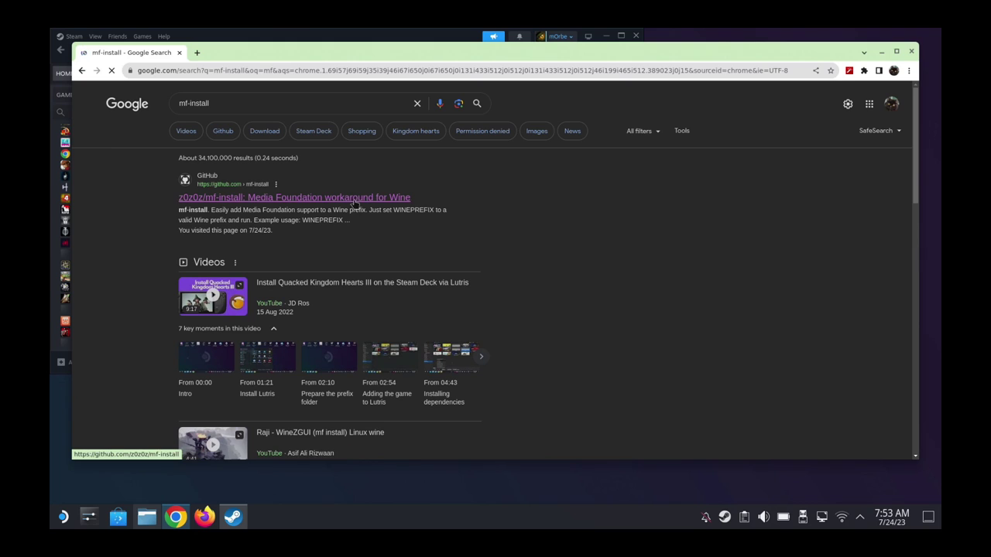
pyautogui.click(355, 203)
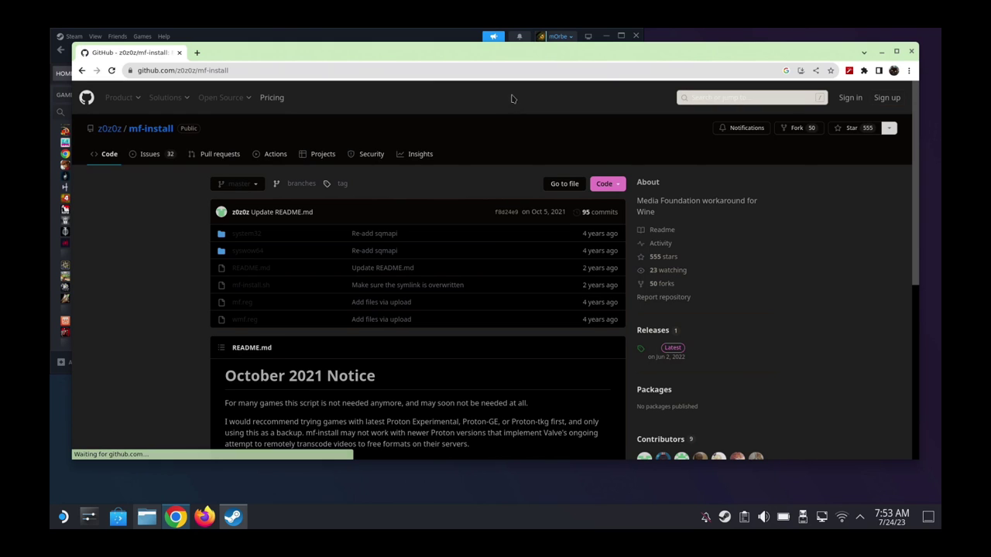
pyautogui.click(673, 348)
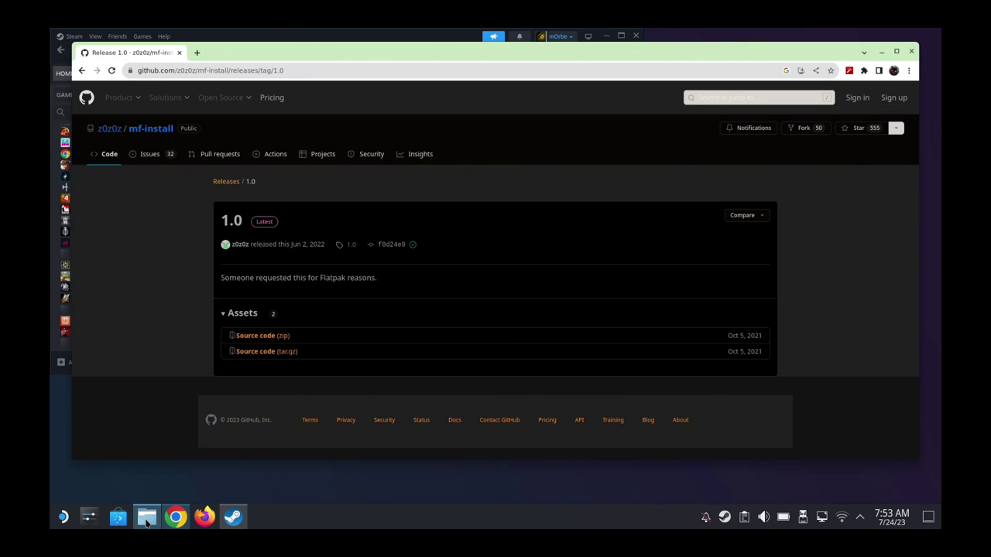
# - Switch to Dolphin and create a folder named Prefixes in Documents
pyautogui.click(148, 517)
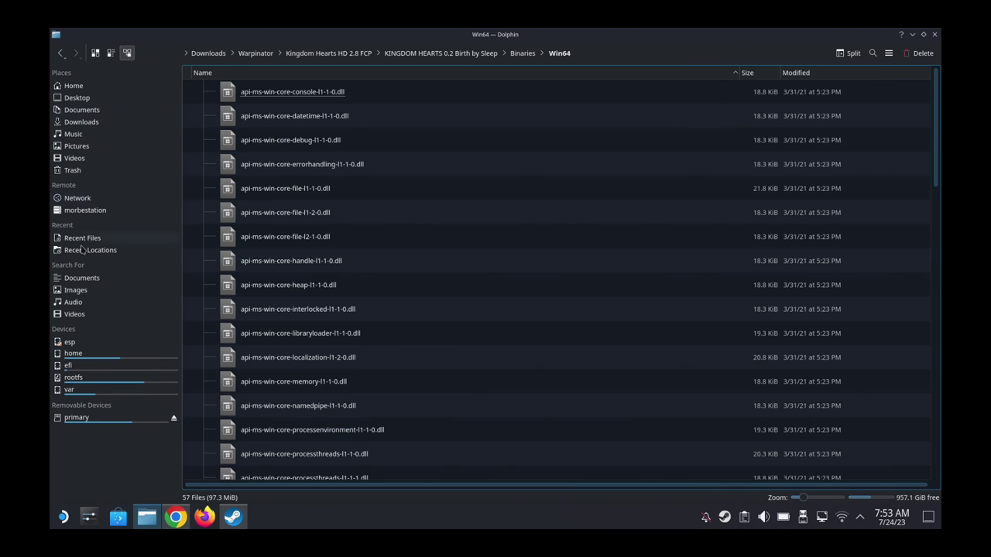
pyautogui.click(62, 517)
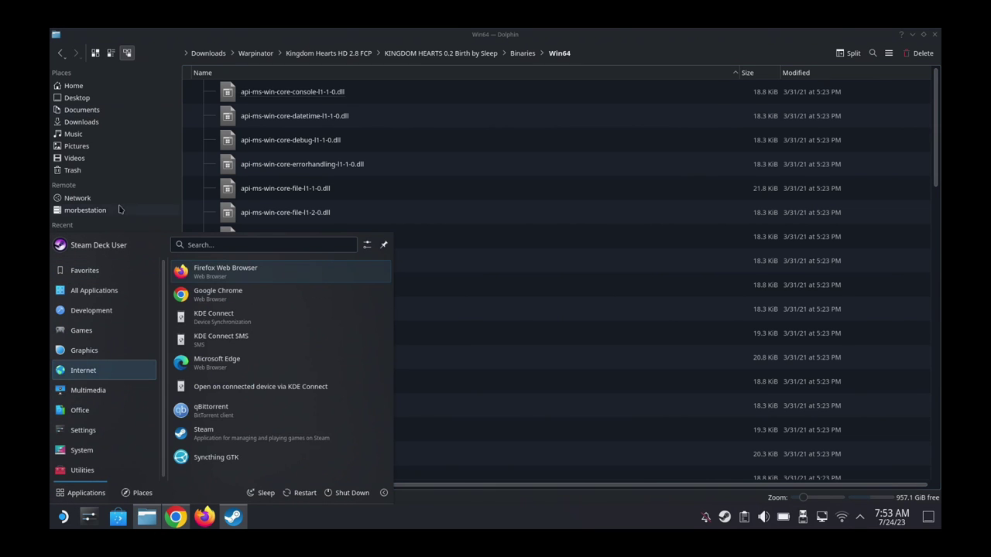
pyautogui.click(83, 110)
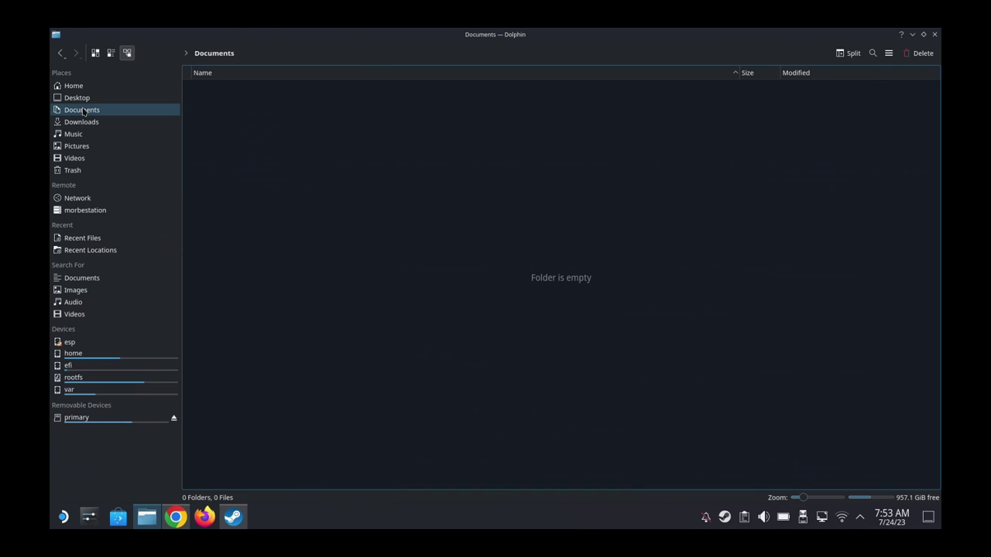
pyautogui.rightClick(273, 162)
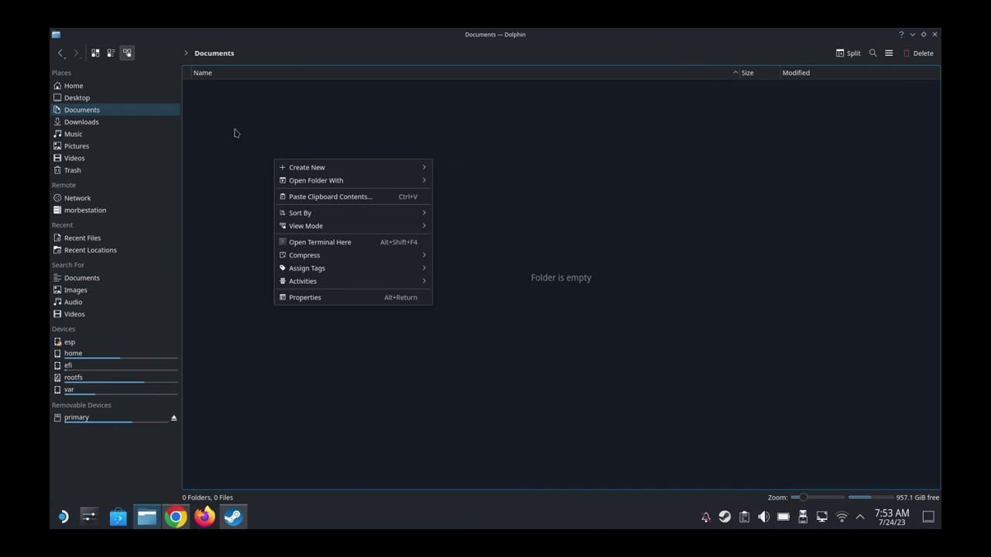
pyautogui.moveTo(340, 170)
pyautogui.click(477, 170)
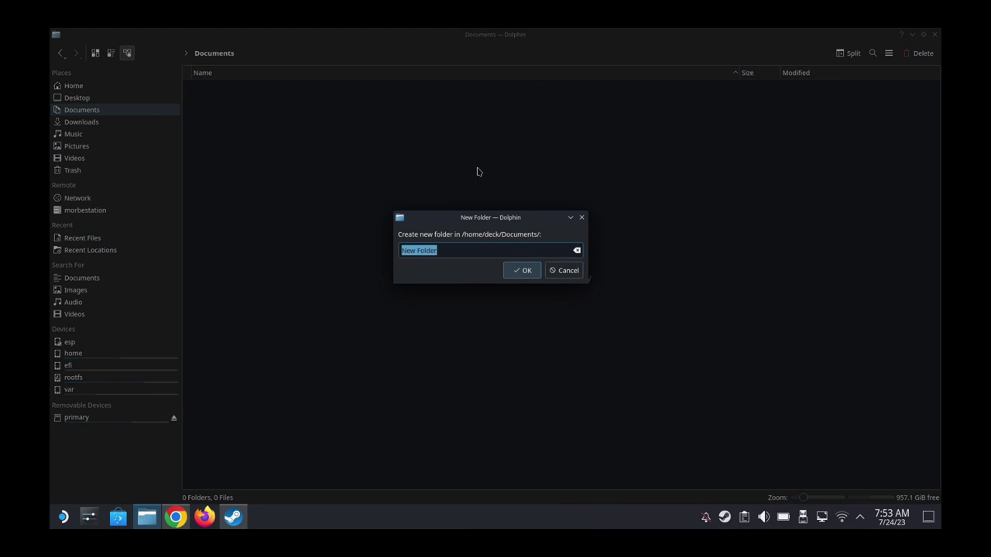
pyautogui.write('Prefixes')
pyautogui.press('Return')
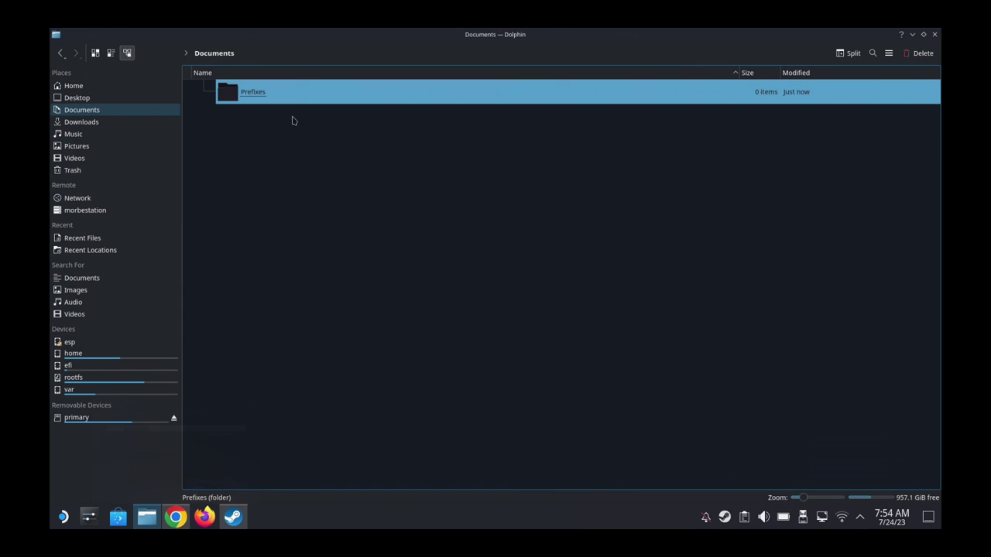
# - Create a subfolder inside Prefixes, keeping the default name New Folder
pyautogui.click(293, 96)
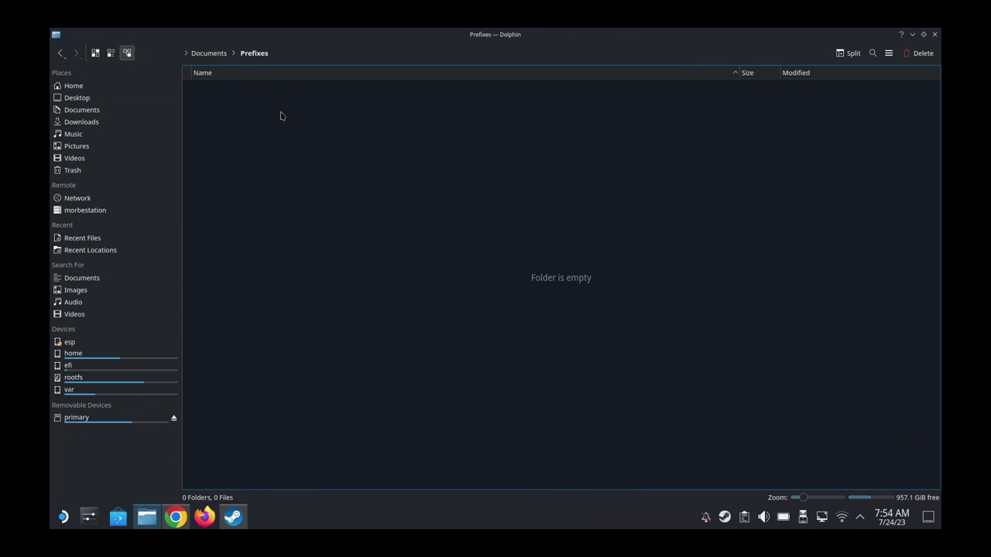
pyautogui.rightClick(281, 115)
pyautogui.click(135, 526)
pyautogui.rightClick(241, 164)
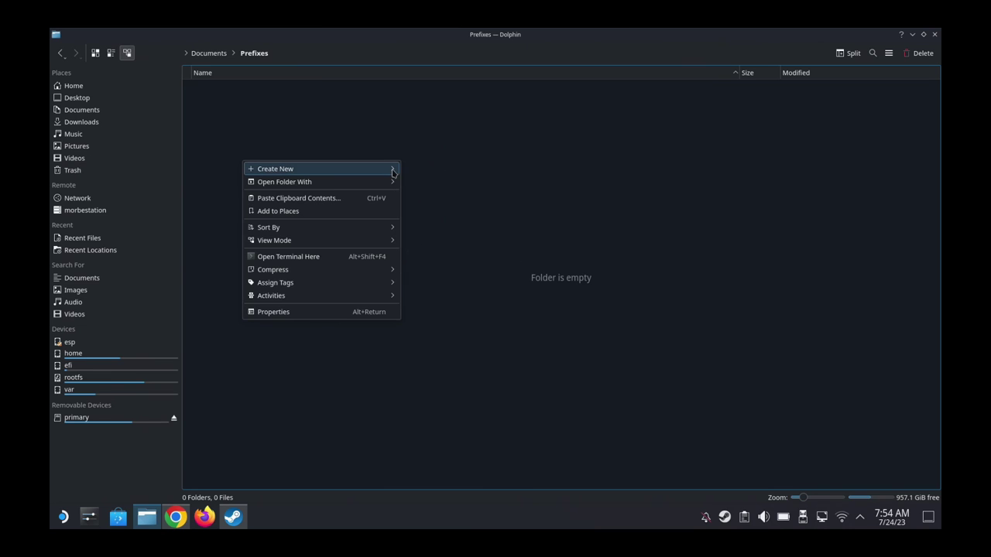
pyautogui.moveTo(392, 172)
pyautogui.click(425, 172)
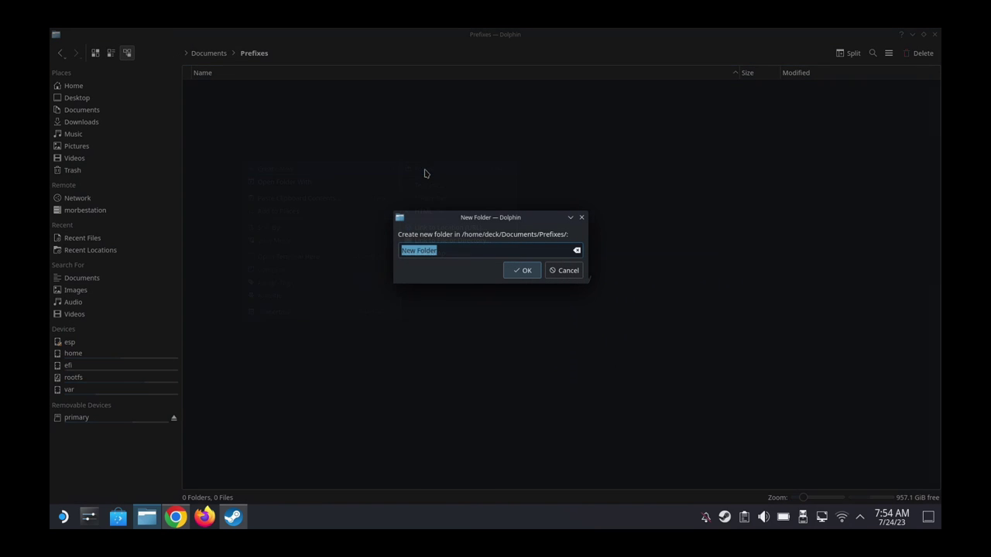
pyautogui.click(523, 271)
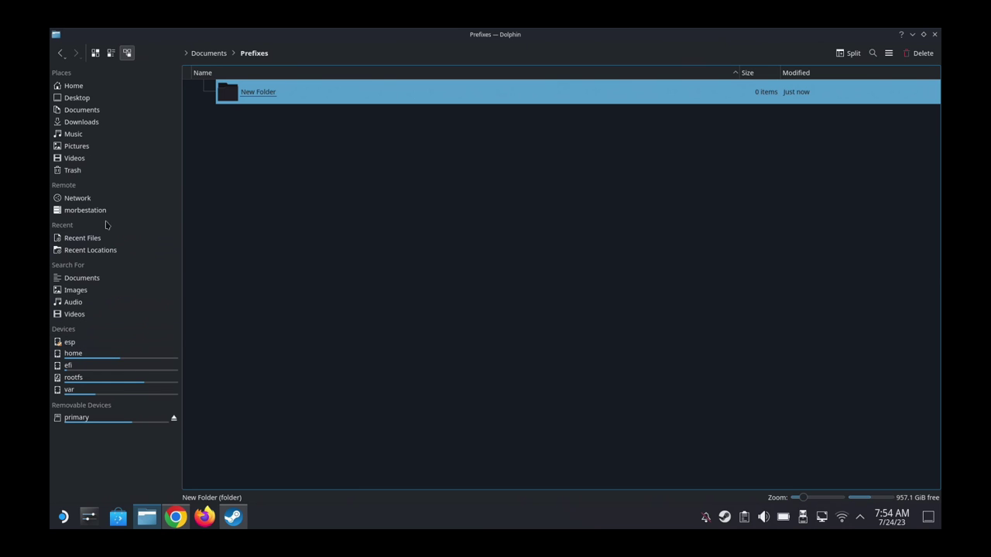
# - Copy the name of the KINGDOM HEARTS 0.2 Birth by Sleep folder in Downloads/Warpinator/Kingdom Hearts HD 2.8 FCP
pyautogui.click(81, 122)
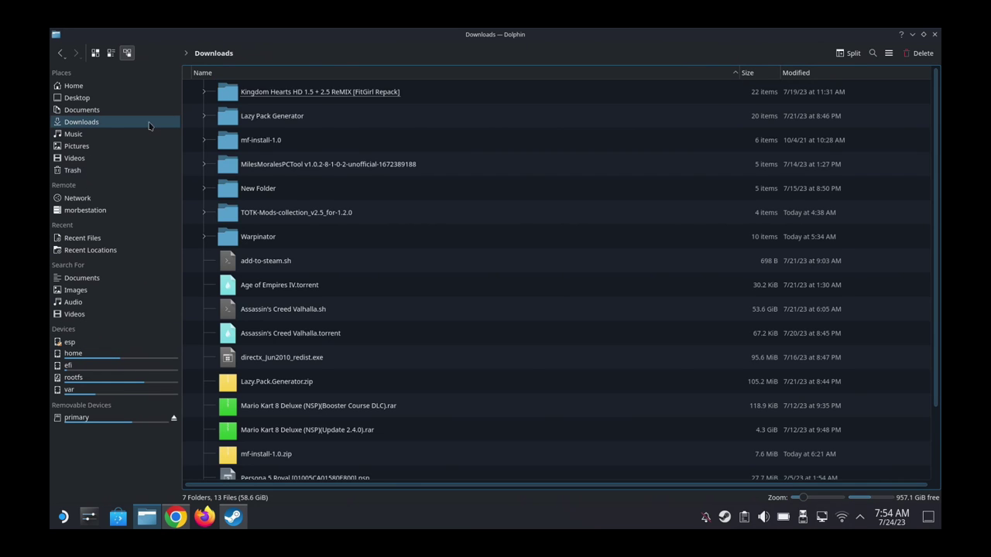
pyautogui.click(294, 236)
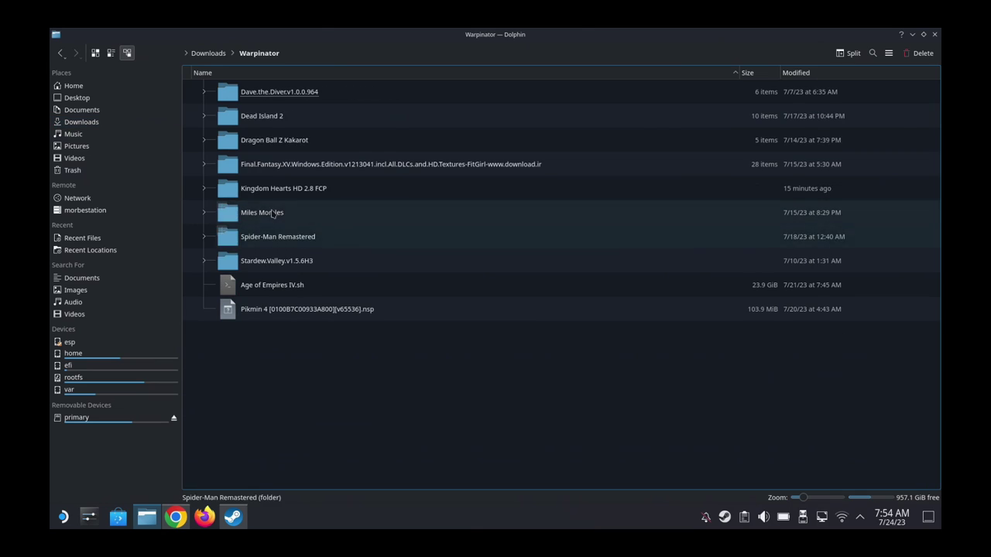
pyautogui.click(297, 193)
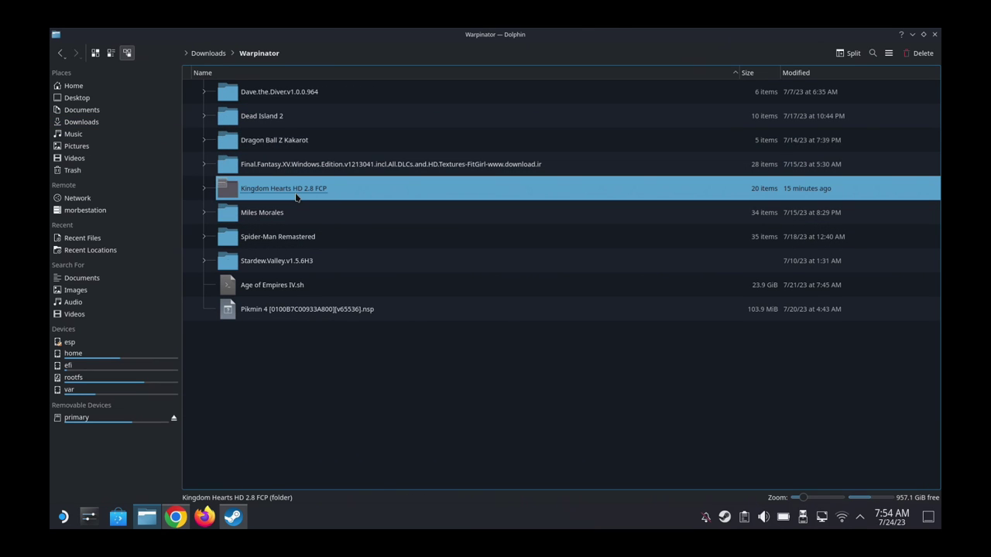
pyautogui.click(275, 216)
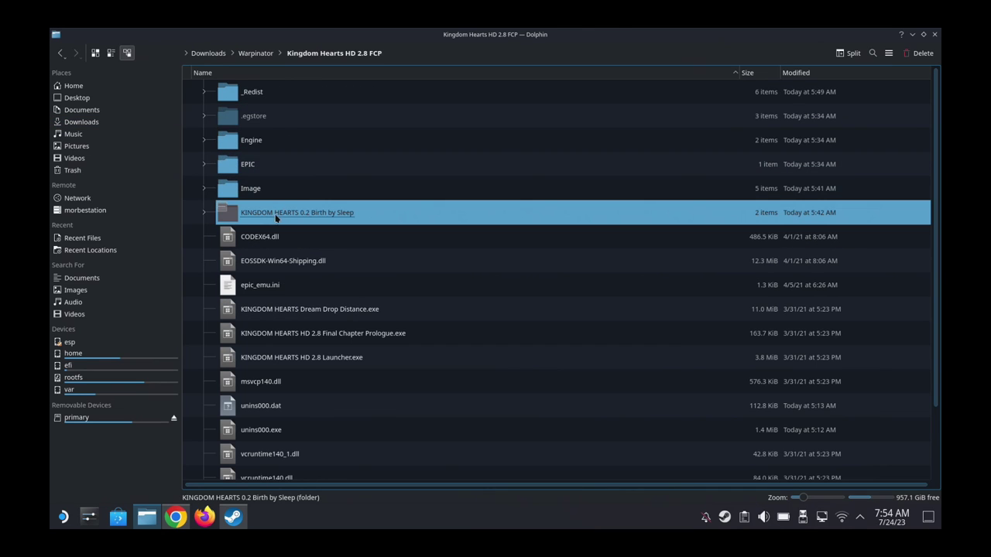
pyautogui.press('F2')
pyautogui.rightClick(282, 222)
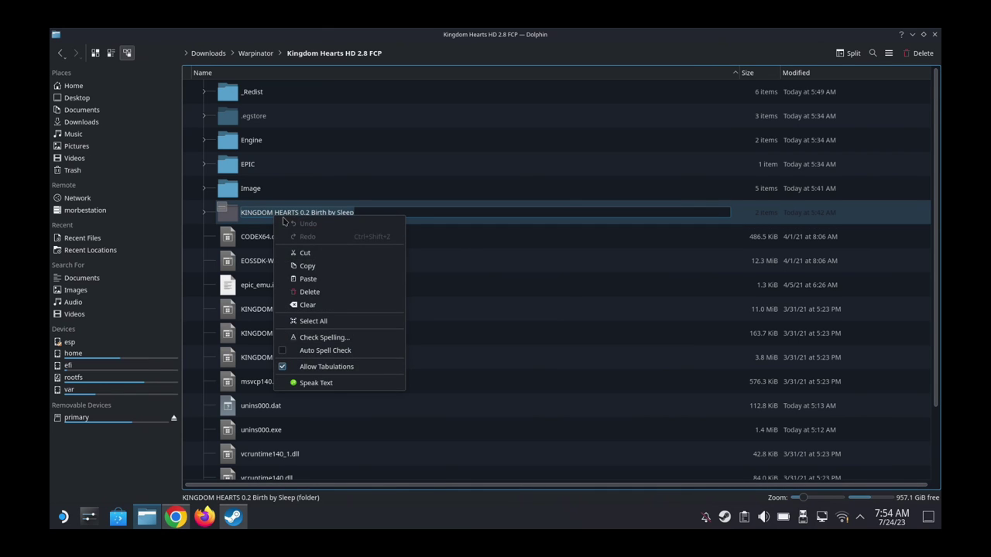
pyautogui.click(310, 265)
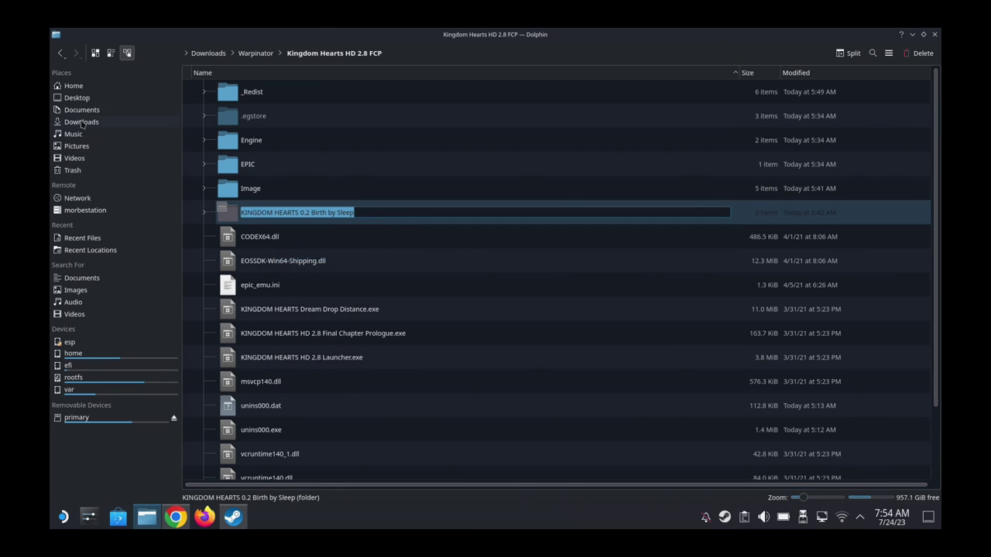
# - Rename New Folder in Documents/Prefixes to KINGDOM HEARTS 0.2 Birth by Sleep by pasting the copied name, and open it
pyautogui.click(81, 109)
pyautogui.doubleClick(242, 92)
pyautogui.click(243, 94)
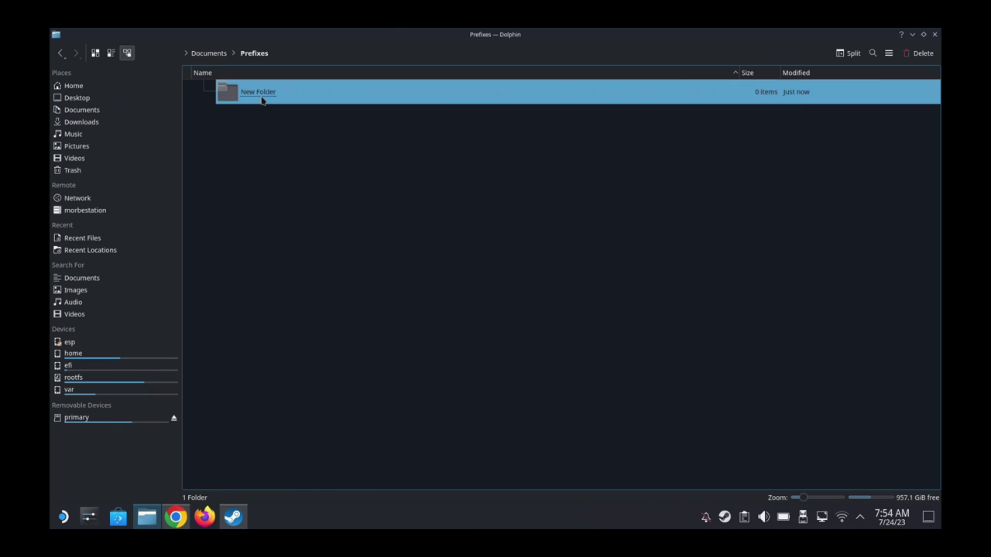
pyautogui.press('F2')
pyautogui.rightClick(270, 98)
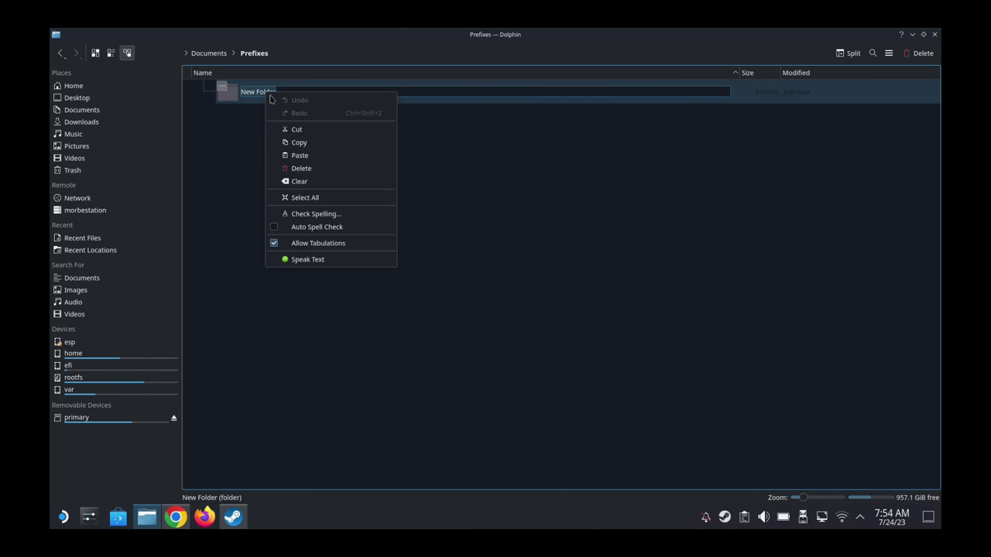
pyautogui.click(302, 155)
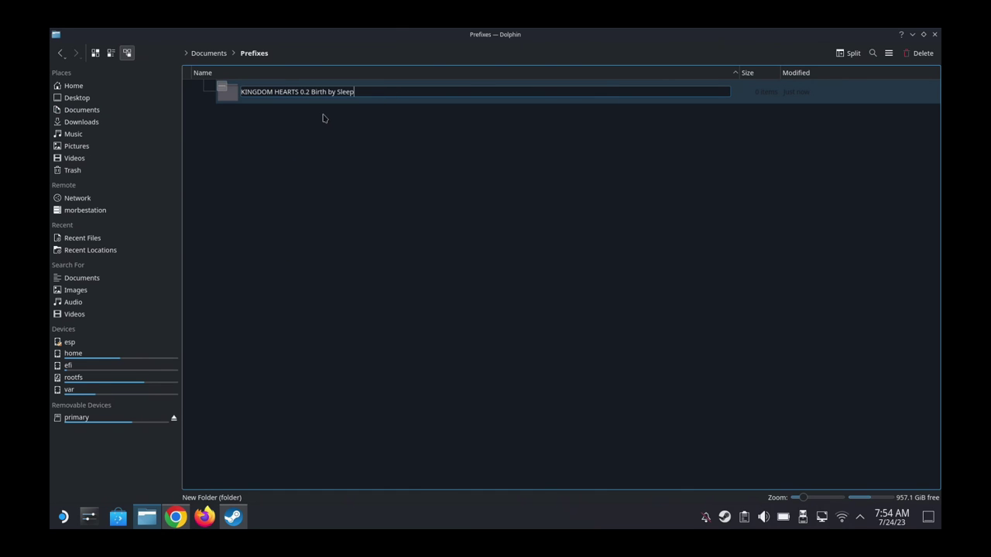
pyautogui.press('Return')
pyautogui.doubleClick(320, 101)
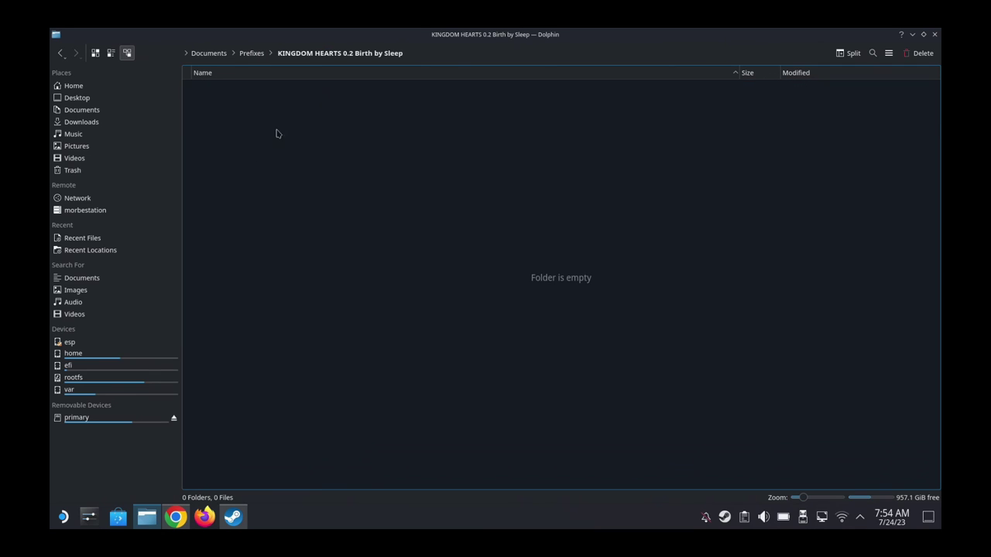
# - Open Downloads alongside the prefix folder and copy the extracted mf-install-1.0 folder
pyautogui.rightClick(99, 127)
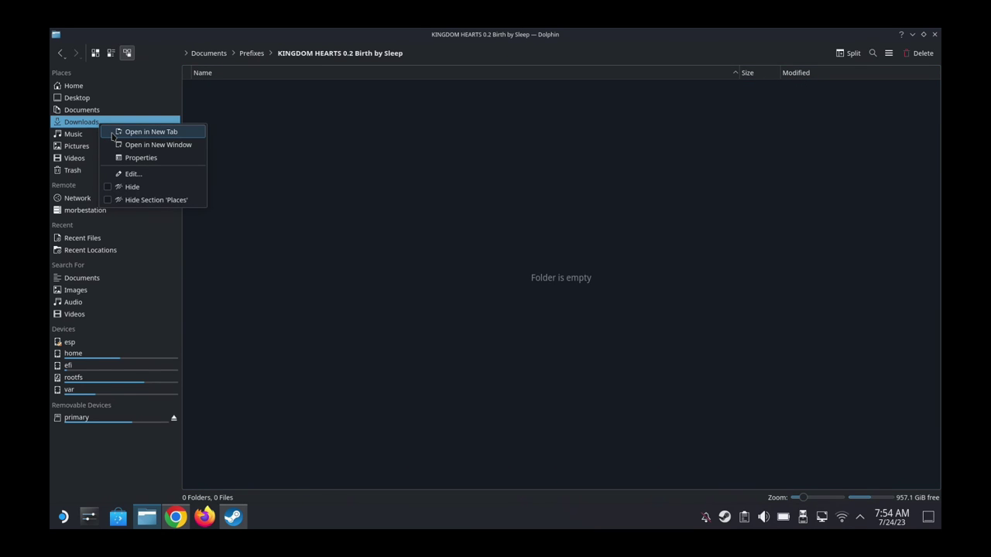
pyautogui.click(113, 136)
pyautogui.click(333, 74)
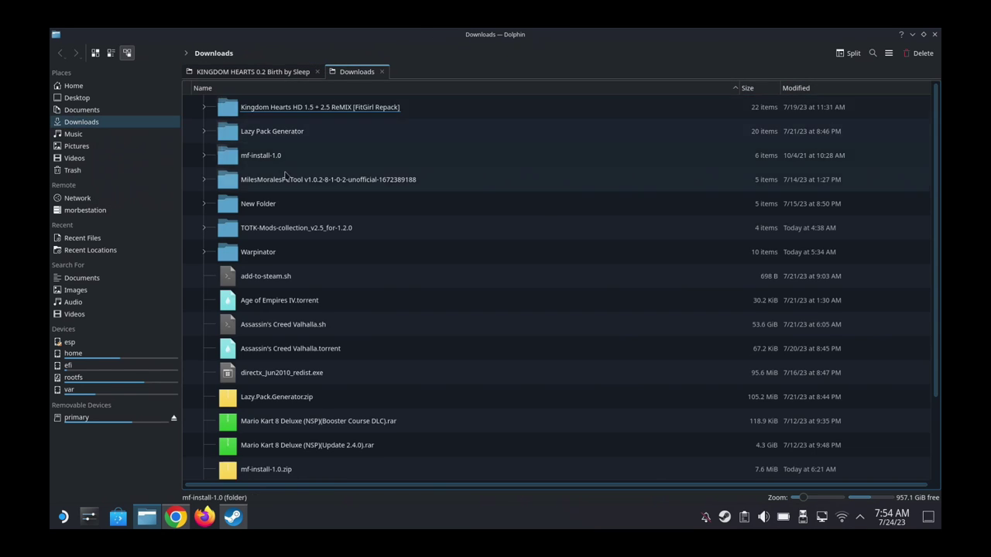
pyautogui.click(260, 155)
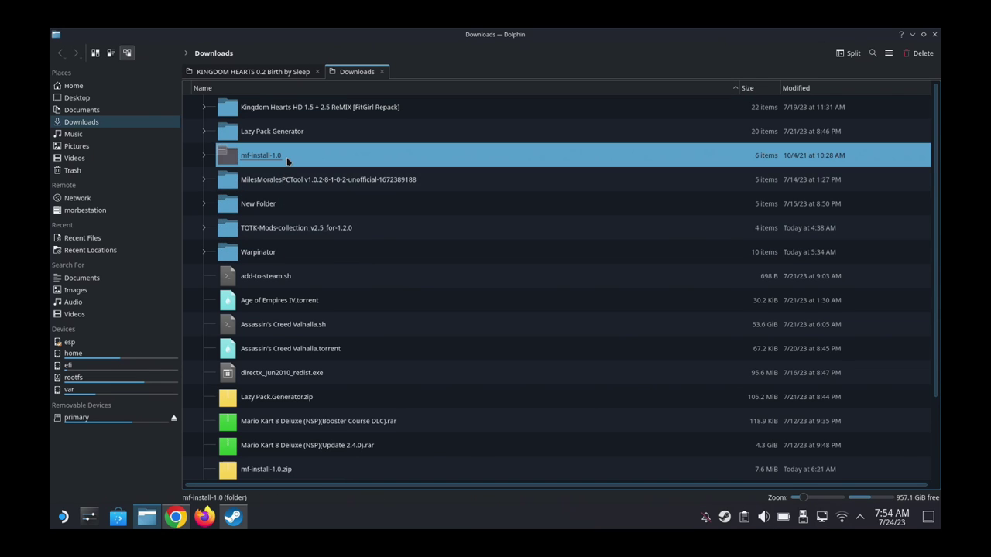
pyautogui.scroll(-2, 277, 435)
pyautogui.scroll(-2, 277, 435)
pyautogui.click(270, 373)
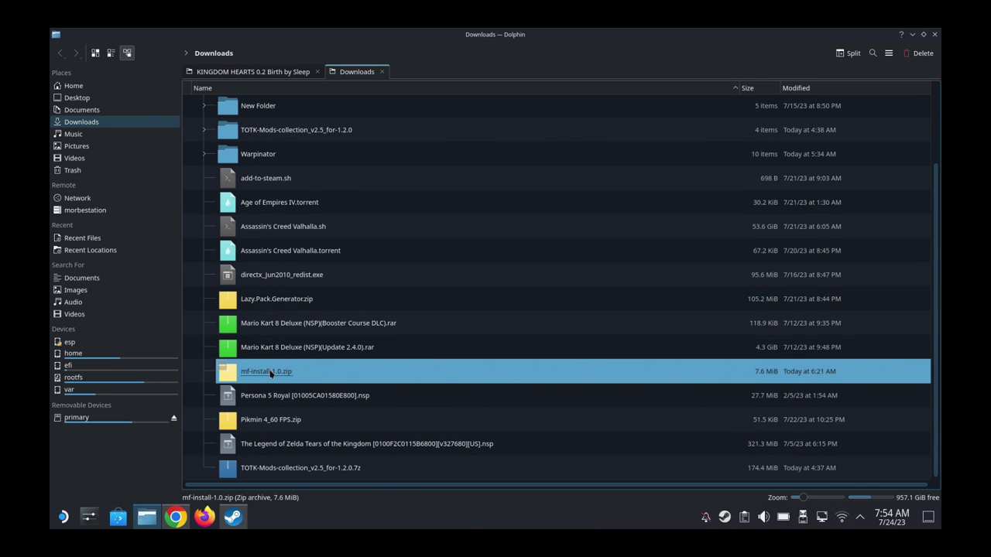
pyautogui.scroll(4, 272, 373)
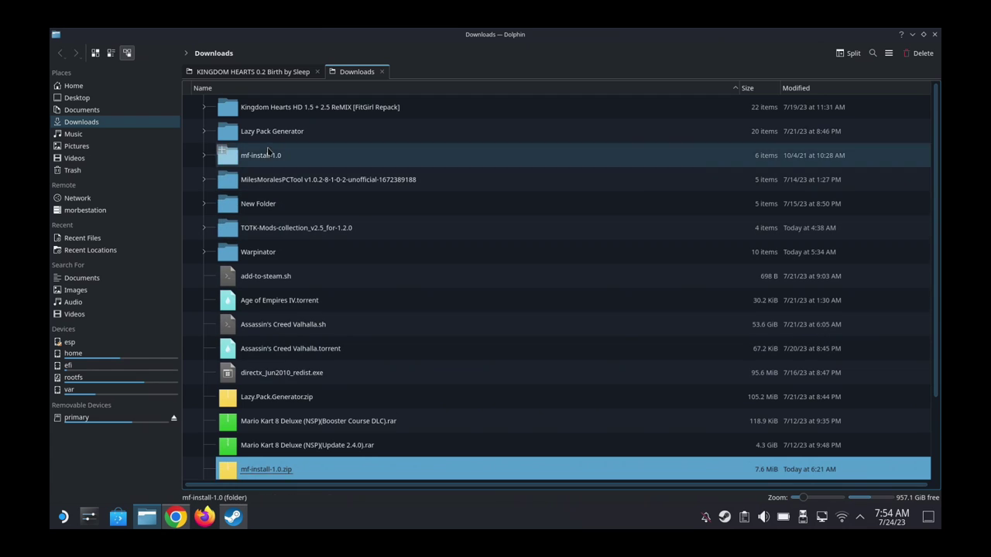
pyautogui.doubleClick(263, 155)
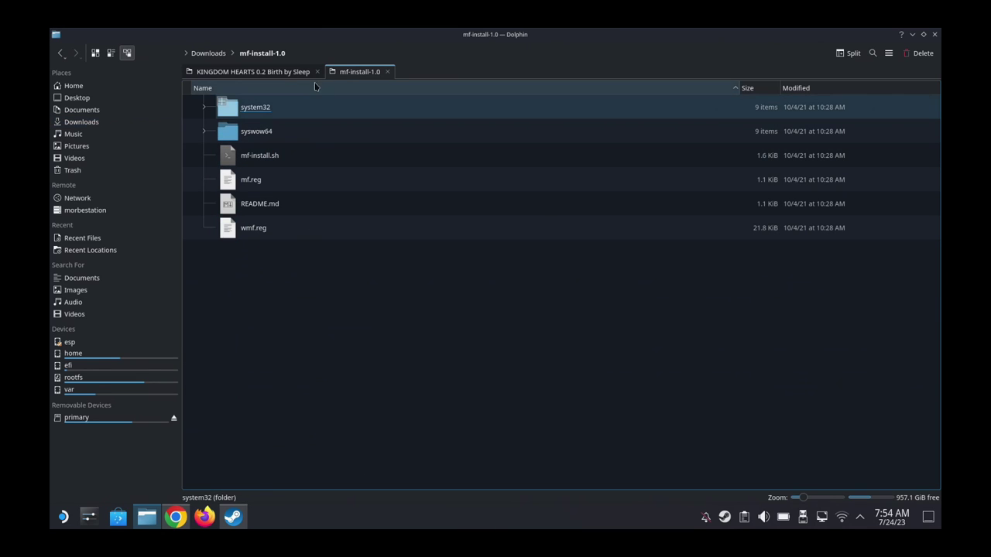
pyautogui.click(209, 54)
pyautogui.rightClick(271, 148)
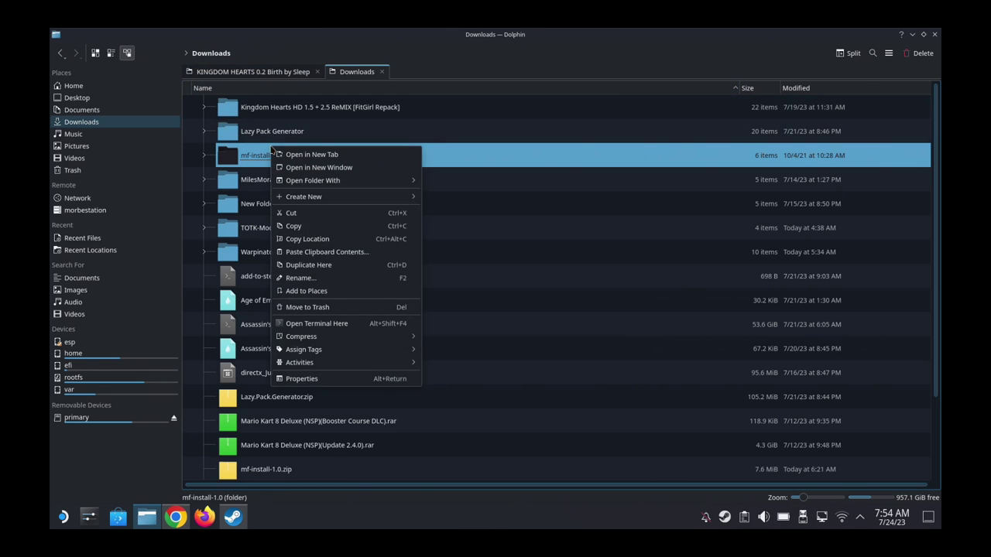
pyautogui.click(295, 227)
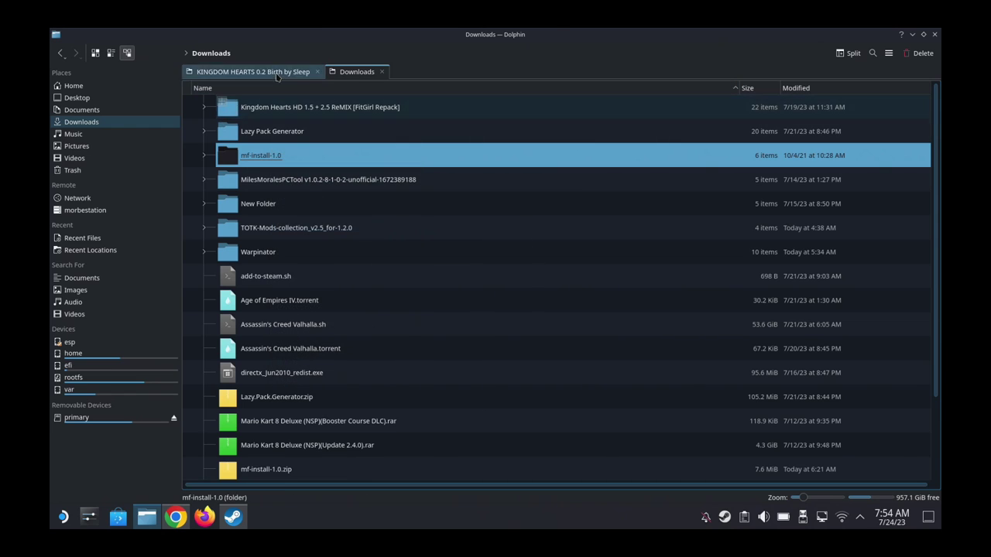
# - Paste the mf-install-1.0 folder into Documents/Prefixes/KINGDOM HEARTS 0.2 Birth by Sleep
pyautogui.click(274, 73)
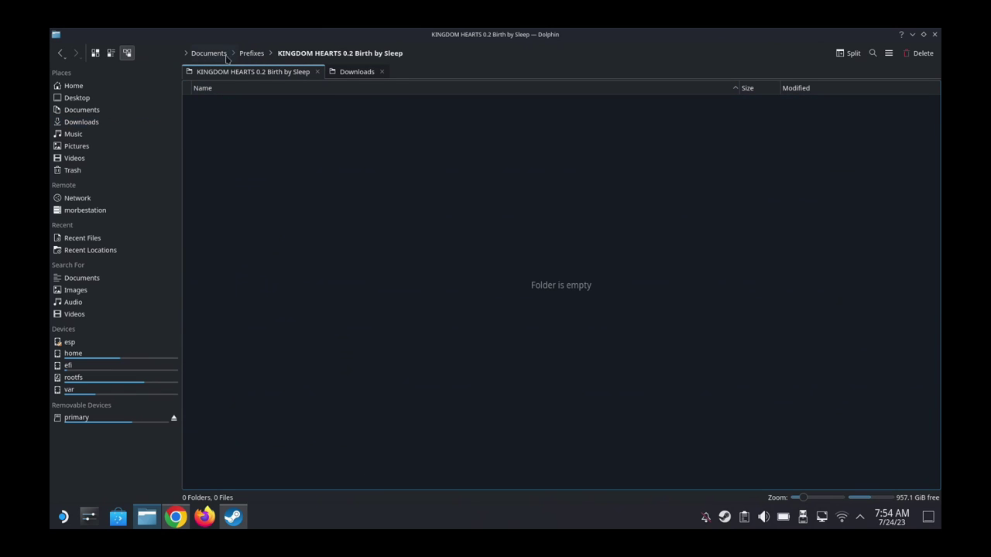
pyautogui.rightClick(320, 132)
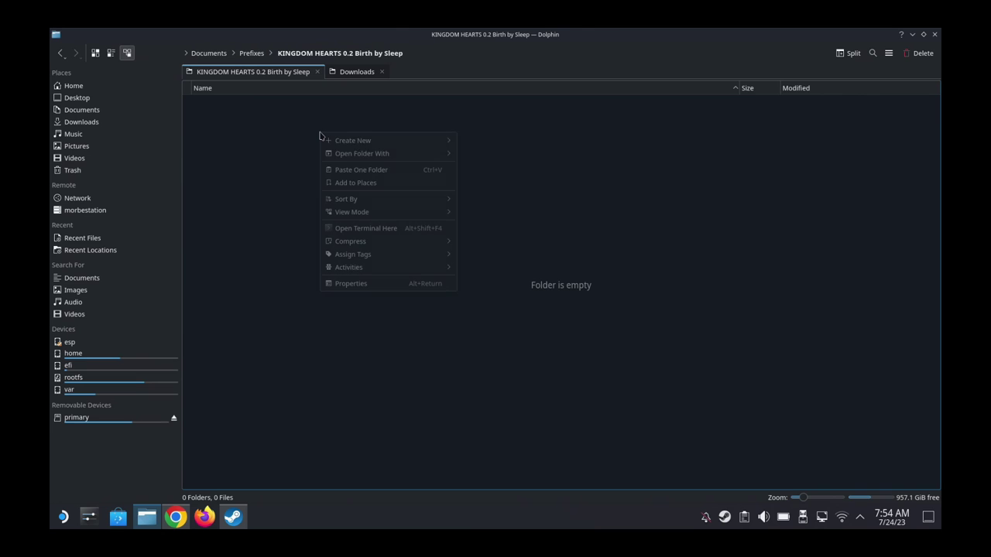
pyautogui.click(373, 169)
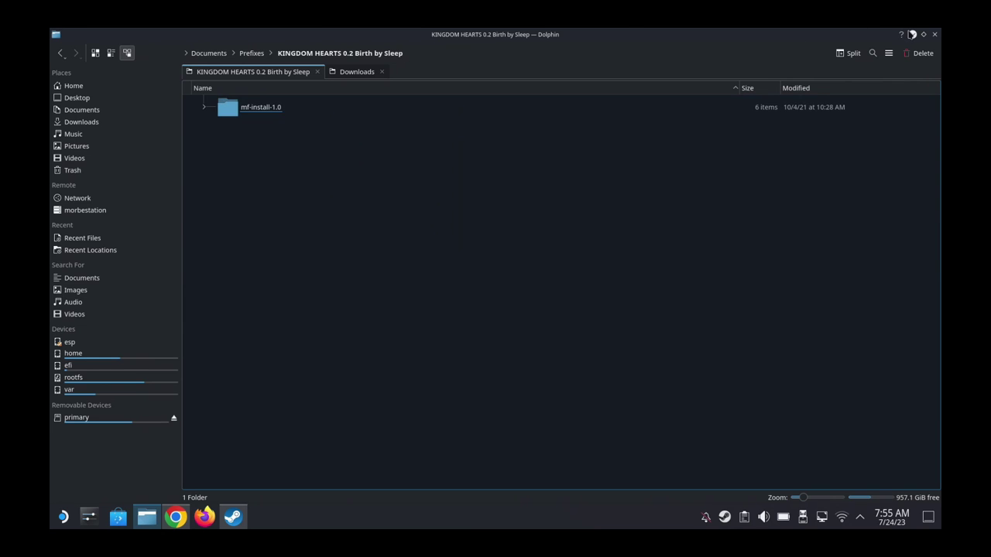
# - Minimize the Dolphin and Chrome windows and launch Lutris
pyautogui.click(911, 34)
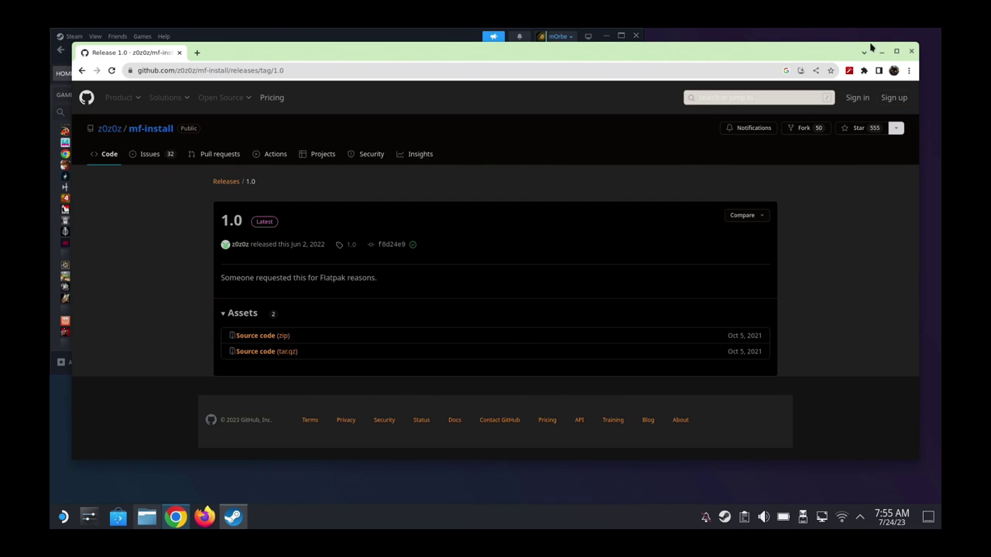
pyautogui.click(880, 52)
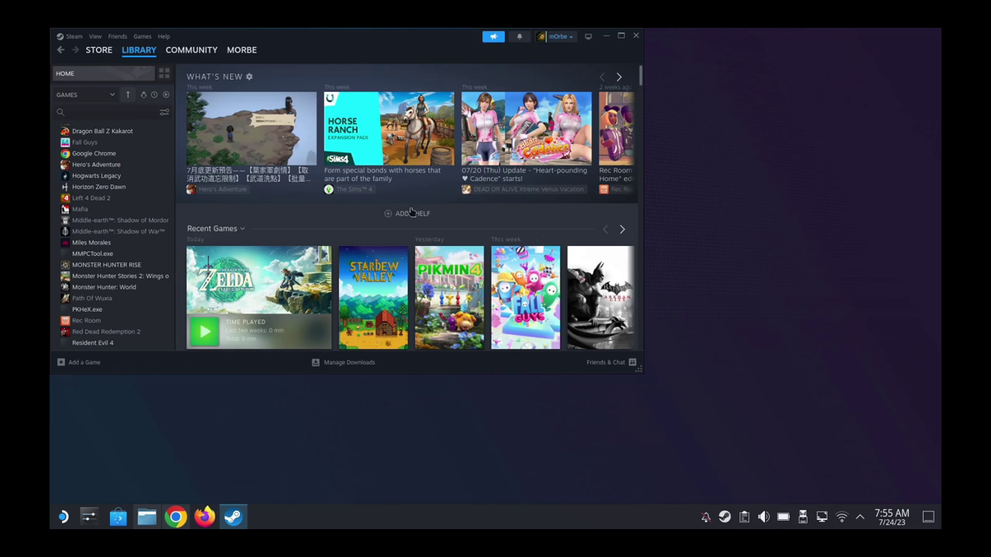
pyautogui.click(63, 516)
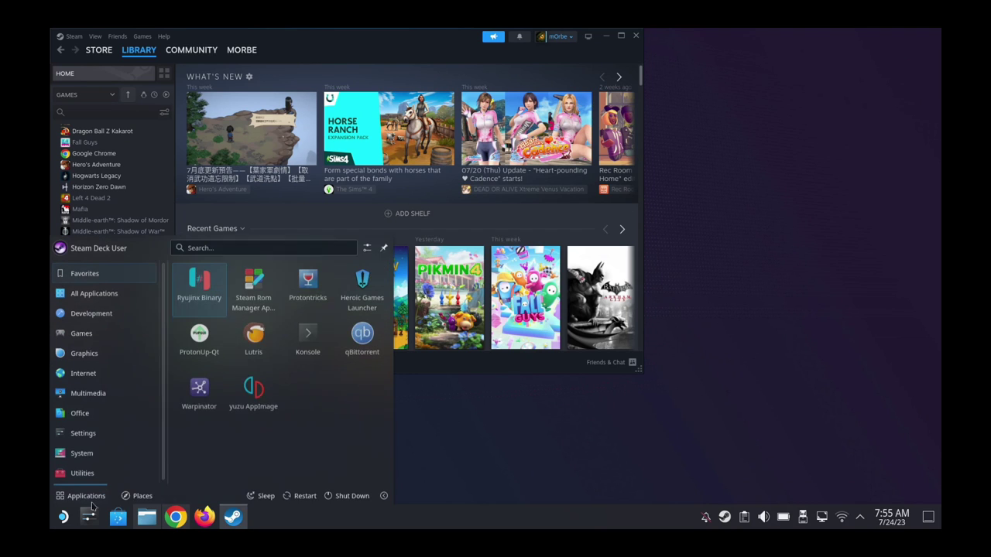
pyautogui.click(253, 341)
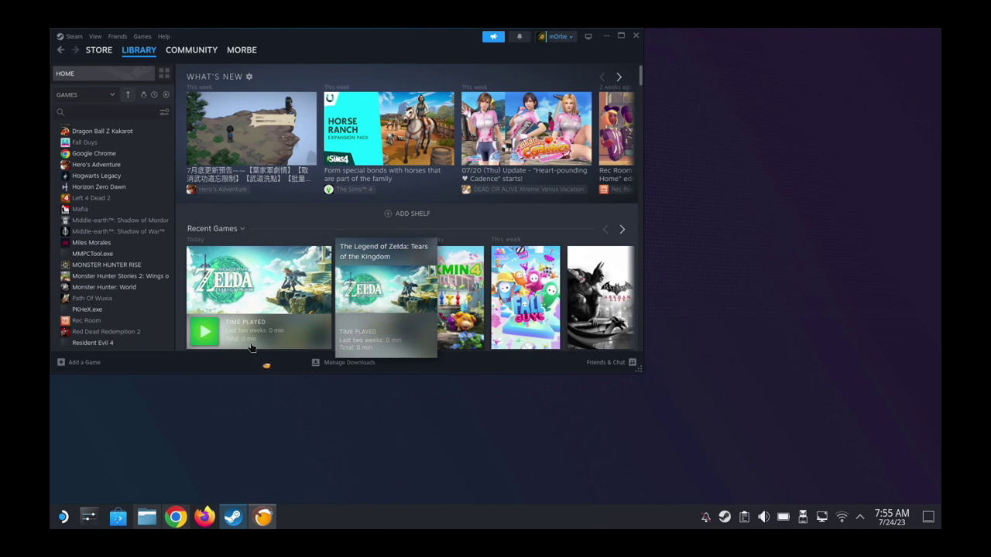
# - Switch to Discover and search for lutris, closing with the Discover window minimized
pyautogui.click(117, 516)
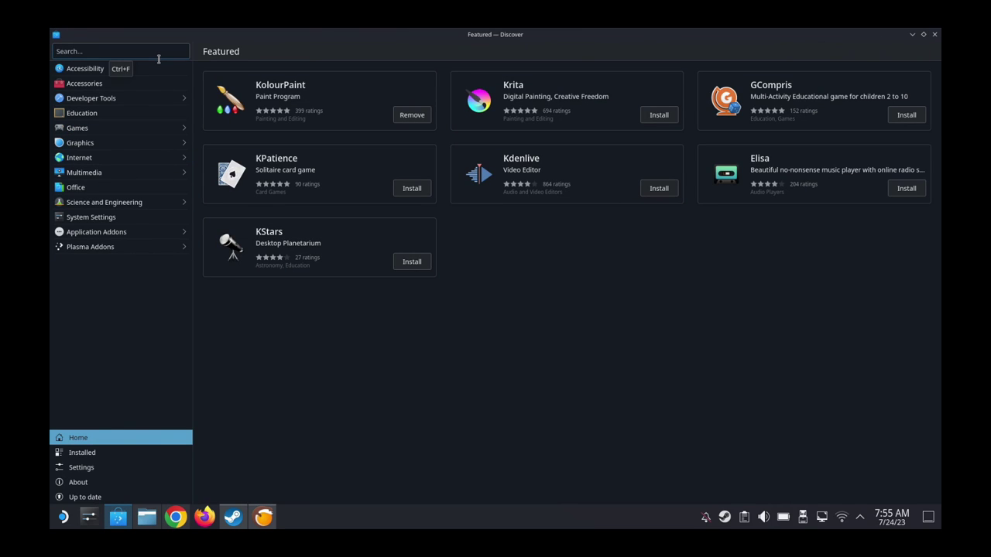
pyautogui.write('tris')
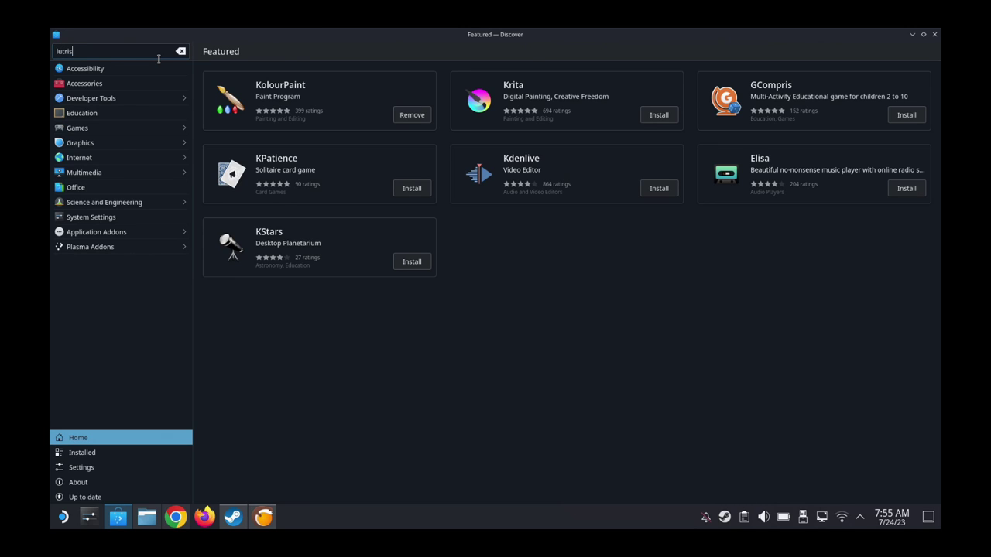
pyautogui.write('utris')
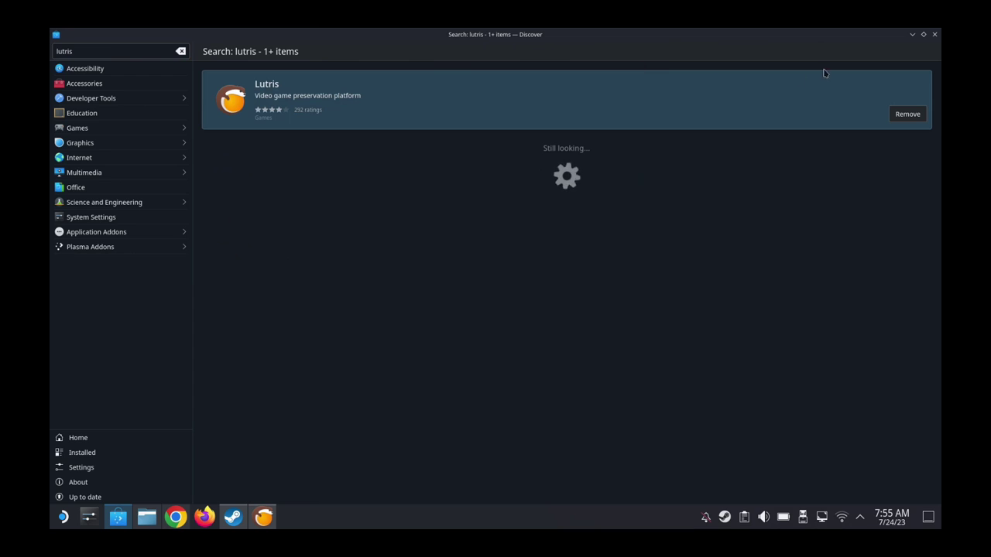
pyautogui.click(913, 34)
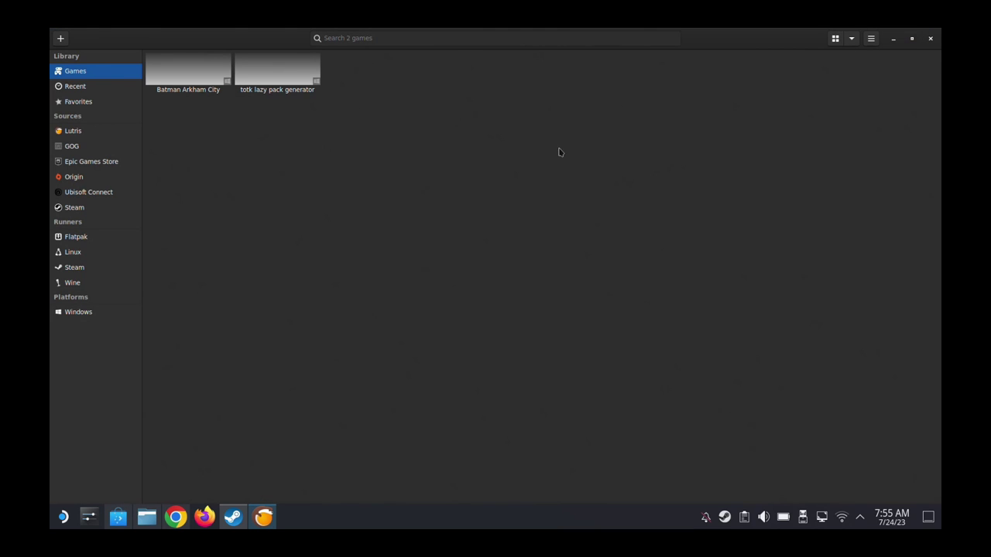
# - Start adding a locally installed game in Lutris and try to paste the game's name from the clipboard
pyautogui.click(61, 40)
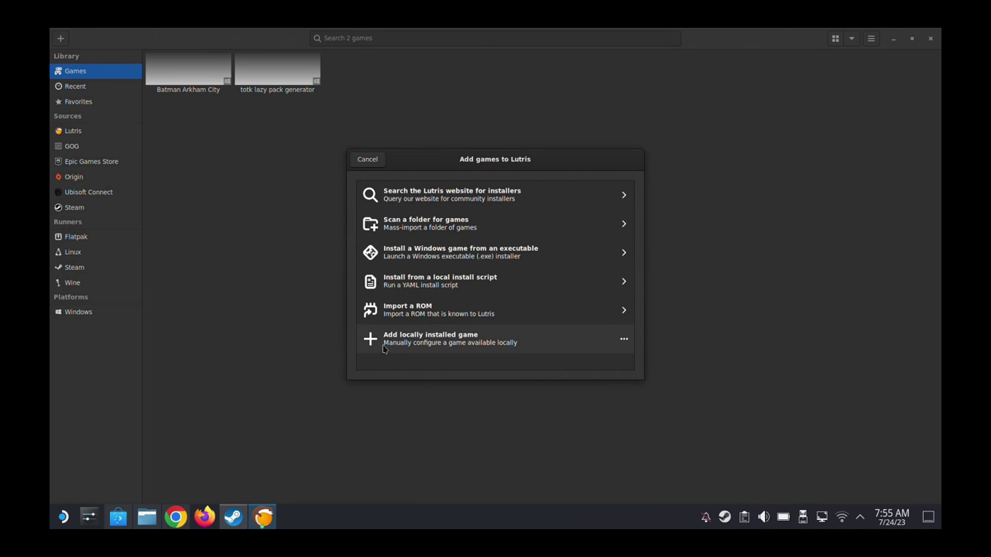
pyautogui.click(465, 346)
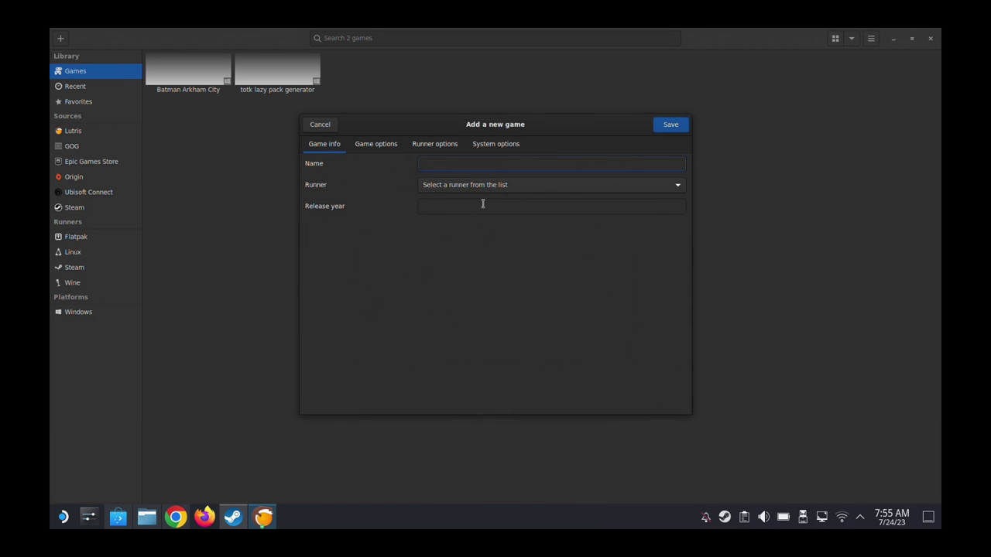
pyautogui.rightClick(432, 165)
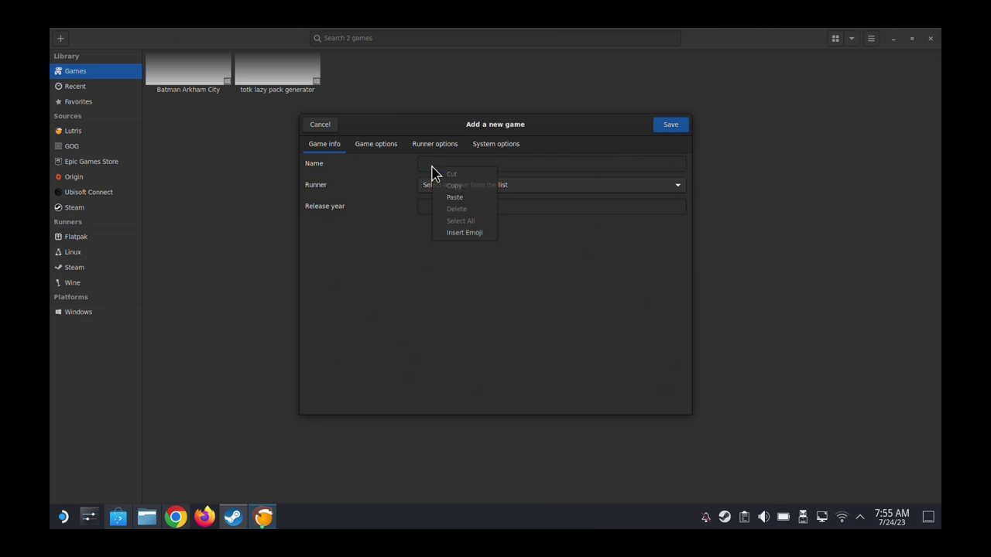
pyautogui.click(462, 202)
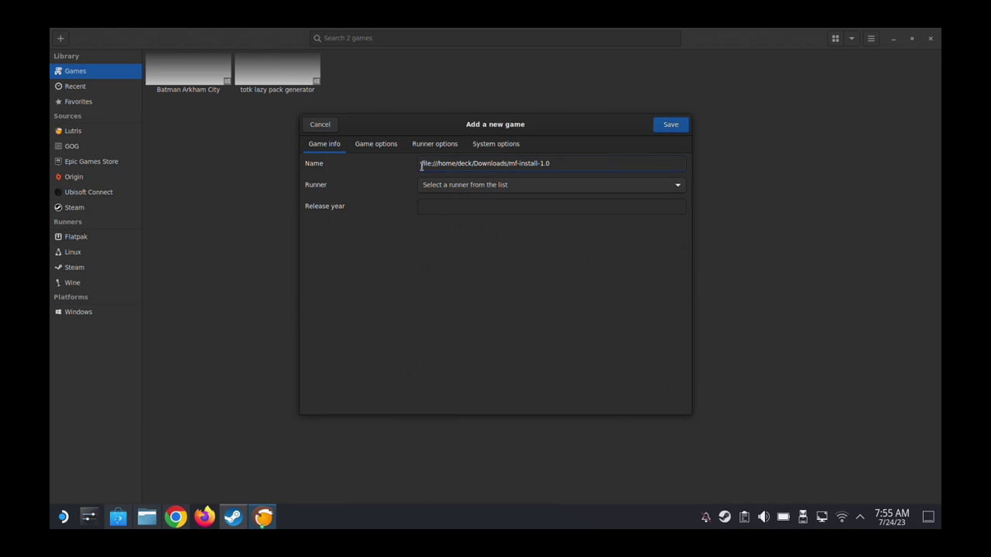
# - Switch to Dolphin and copy the name of the KINGDOM HEARTS 0.2 Birth by Sleep folder in Prefixes
pyautogui.click(147, 517)
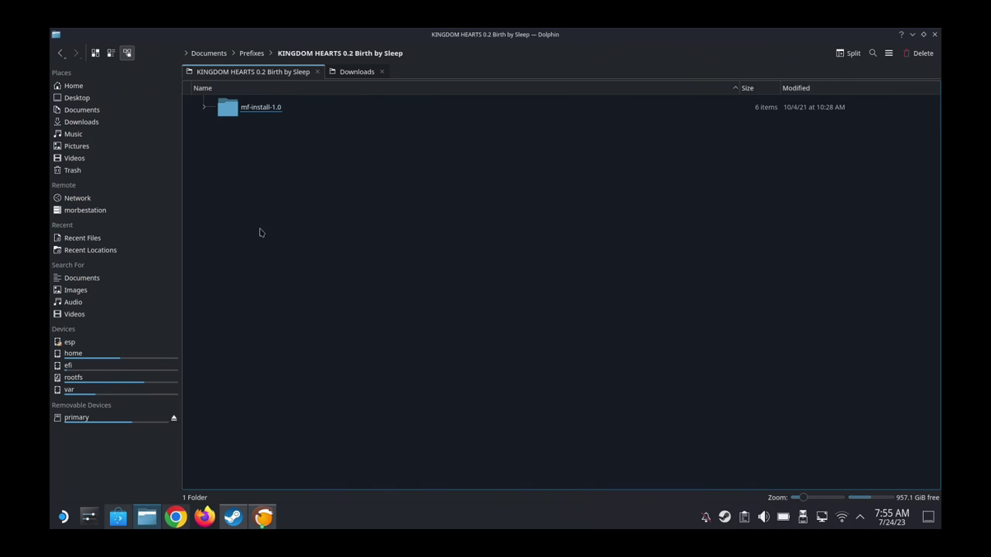
pyautogui.hotkey('alt', 'Up')
pyautogui.press('F2')
pyautogui.rightClick(271, 109)
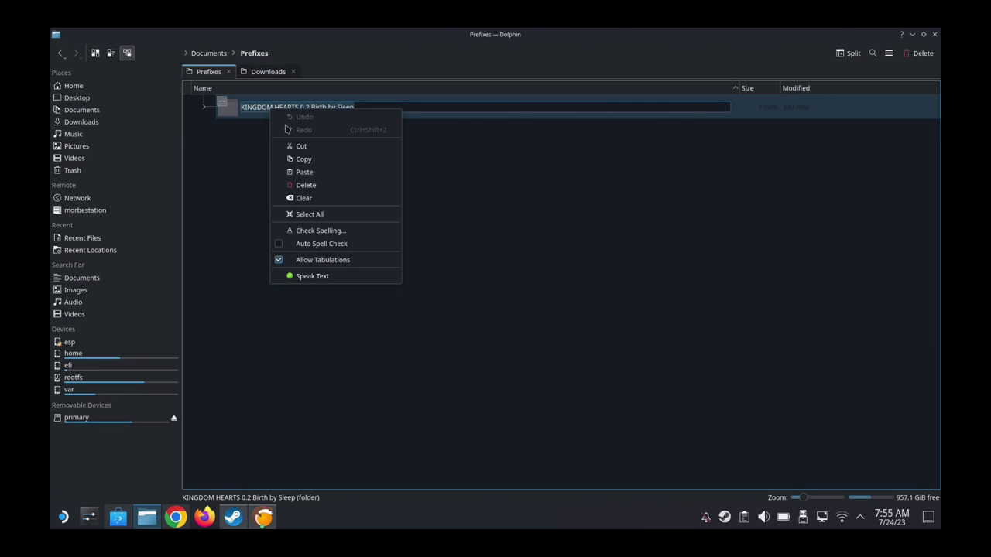
pyautogui.click(300, 160)
# - Switch to Lutris, replace the new game's name with KINGDOM HEARTS 0.2 Birth by Sleep, and set its runner to Wine (Runs Windows games)
pyautogui.click(264, 517)
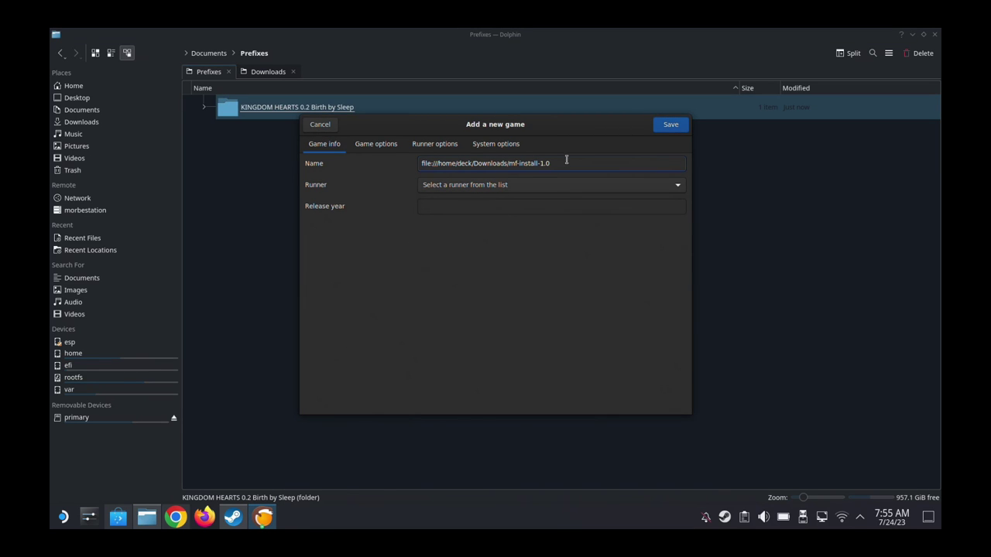
pyautogui.moveTo(566, 160); pyautogui.dragTo(421, 163)
pyautogui.rightClick(433, 172)
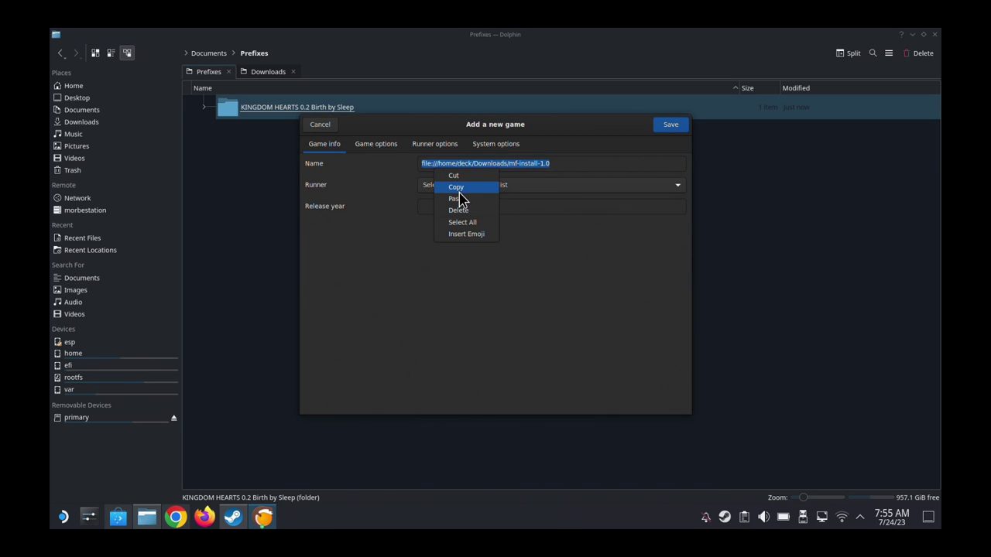
pyautogui.click(456, 198)
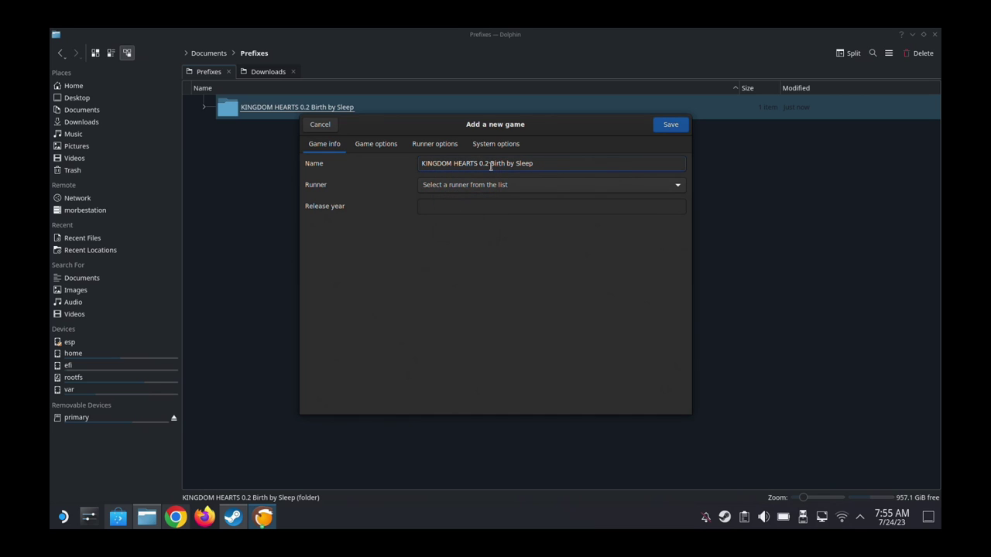
pyautogui.click(509, 187)
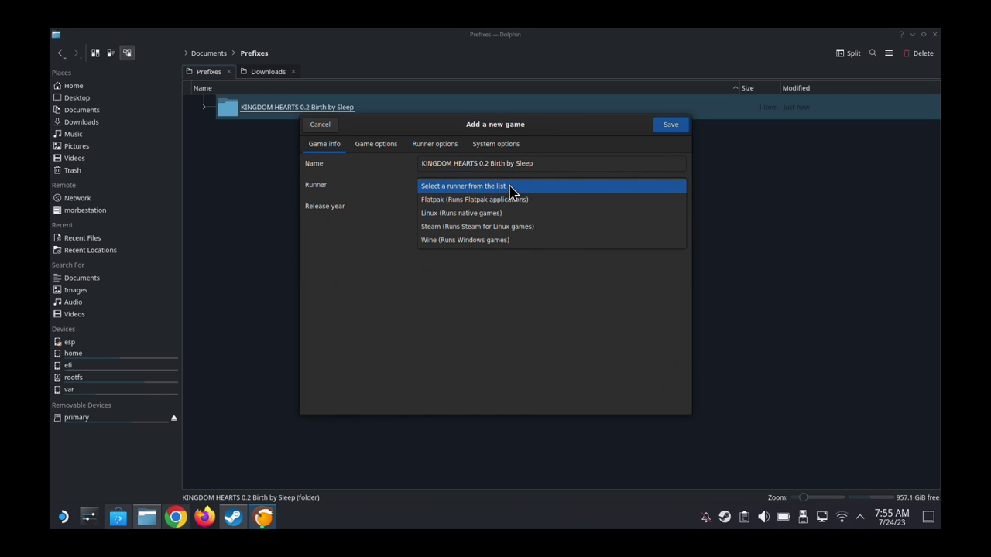
pyautogui.click(444, 244)
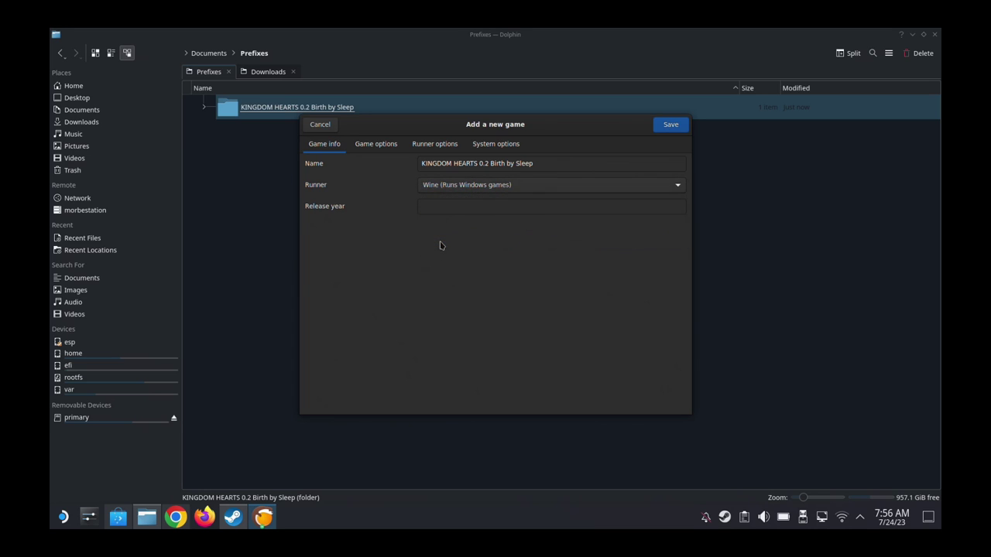
# - Set the new game's executable to KINGDOM HEARTS 0.2 Birth by Sleep.exe in the Binaries/Win64 folder
pyautogui.click(380, 151)
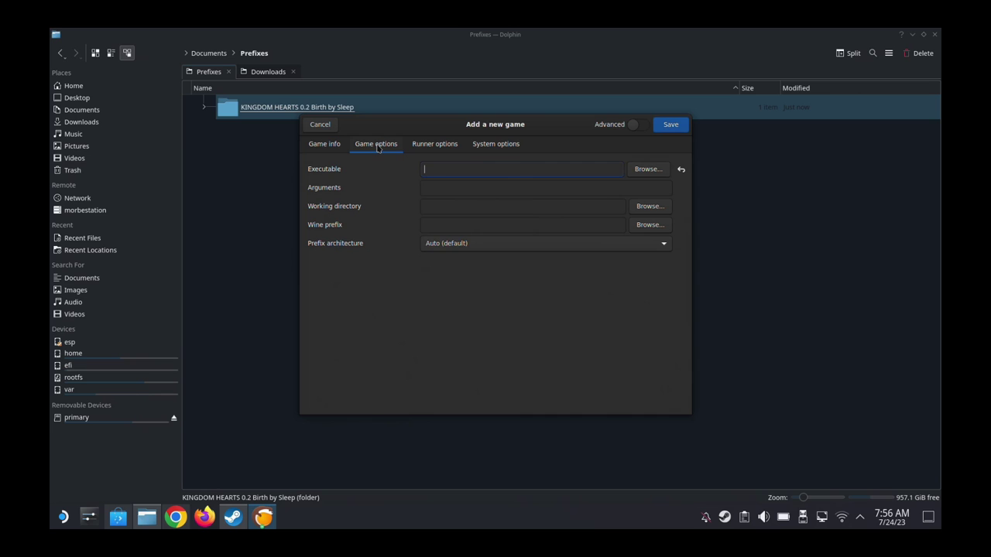
pyautogui.click(644, 168)
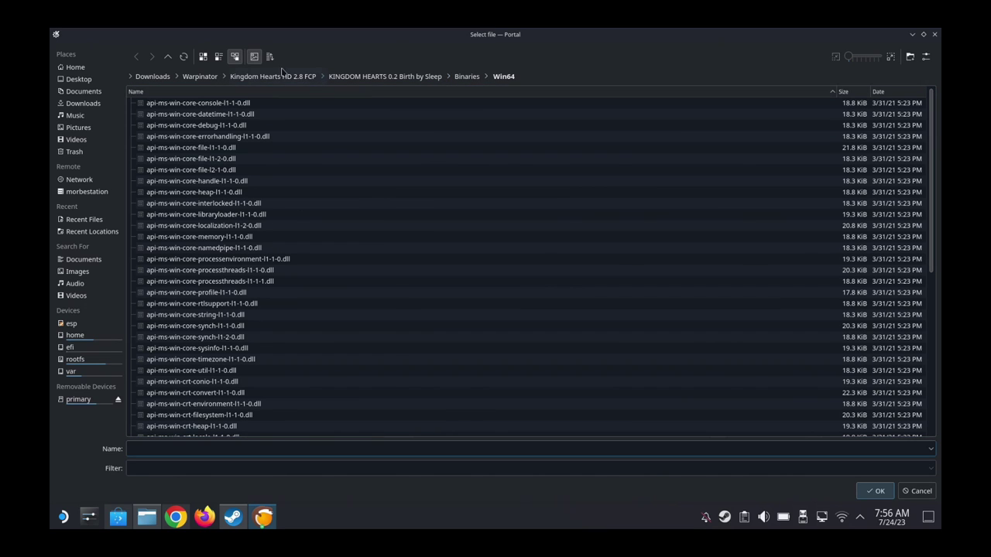
pyautogui.click(265, 375)
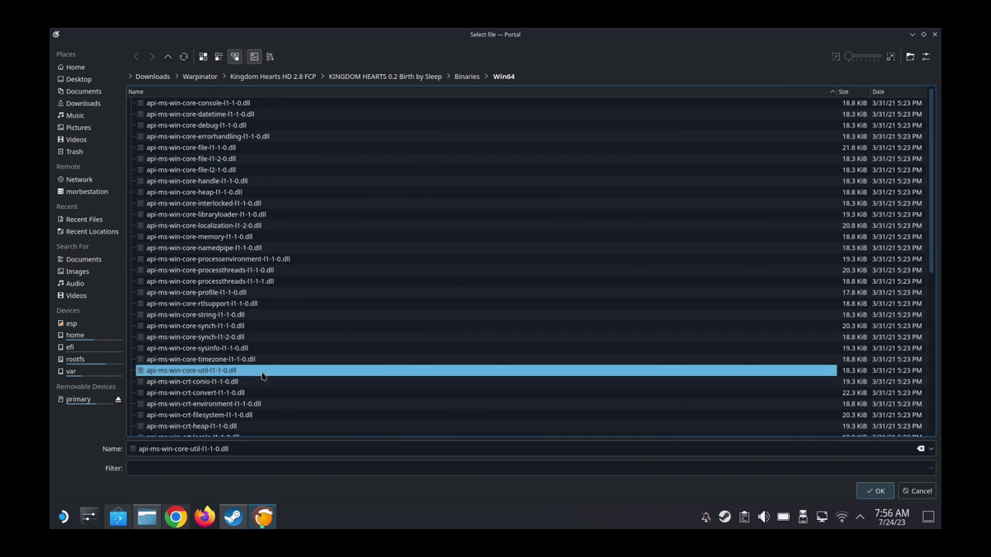
pyautogui.scroll(-9, 275, 377)
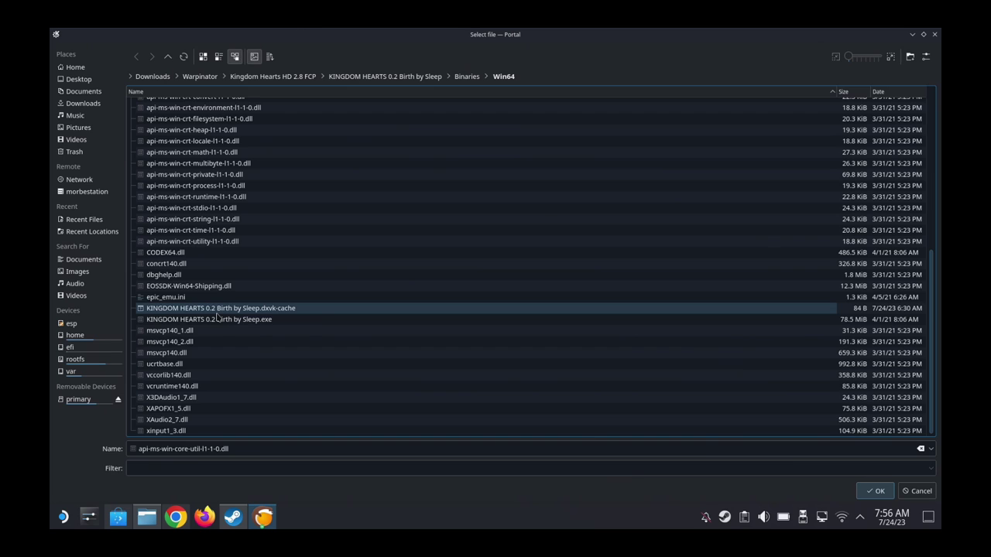
pyautogui.click(251, 322)
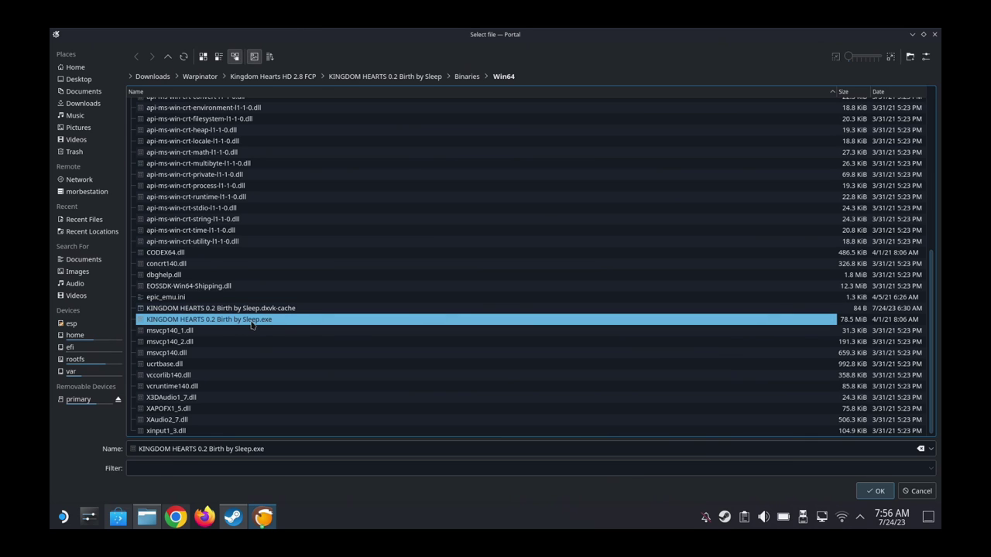
pyautogui.doubleClick(252, 321)
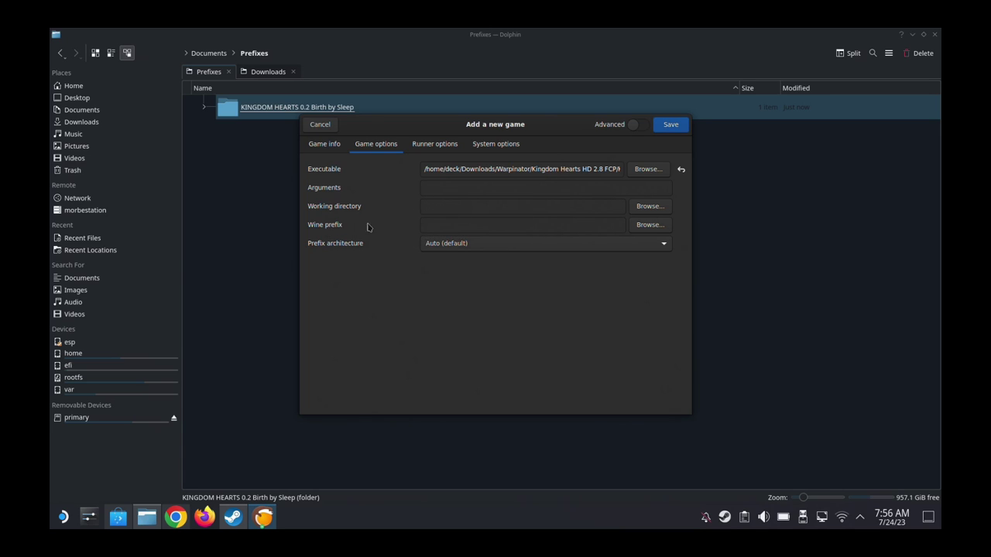
# - Set the Wine prefix to /home/deck/Documents/Prefixes/KINGDOM HEARTS 0.2 Birth by Sleep
pyautogui.click(650, 224)
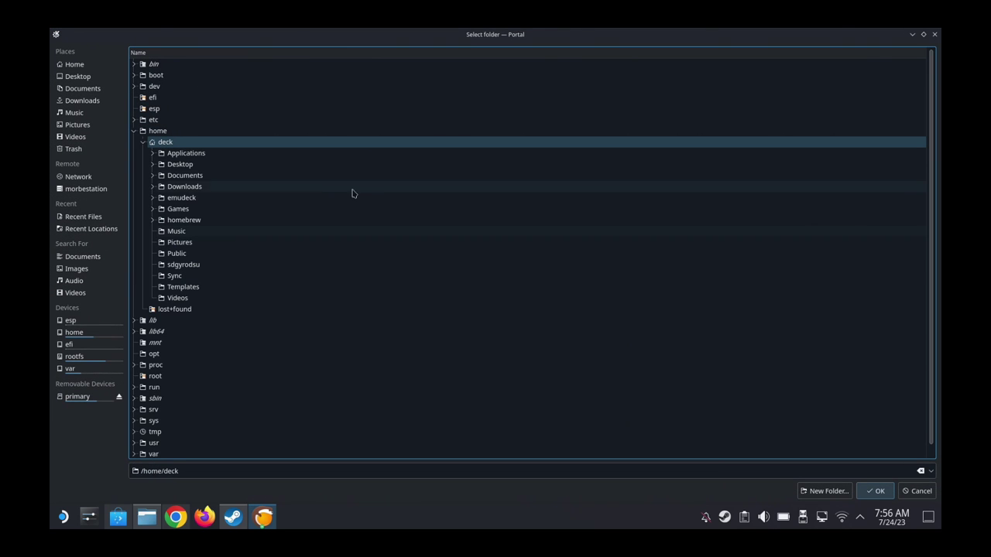
pyautogui.click(152, 175)
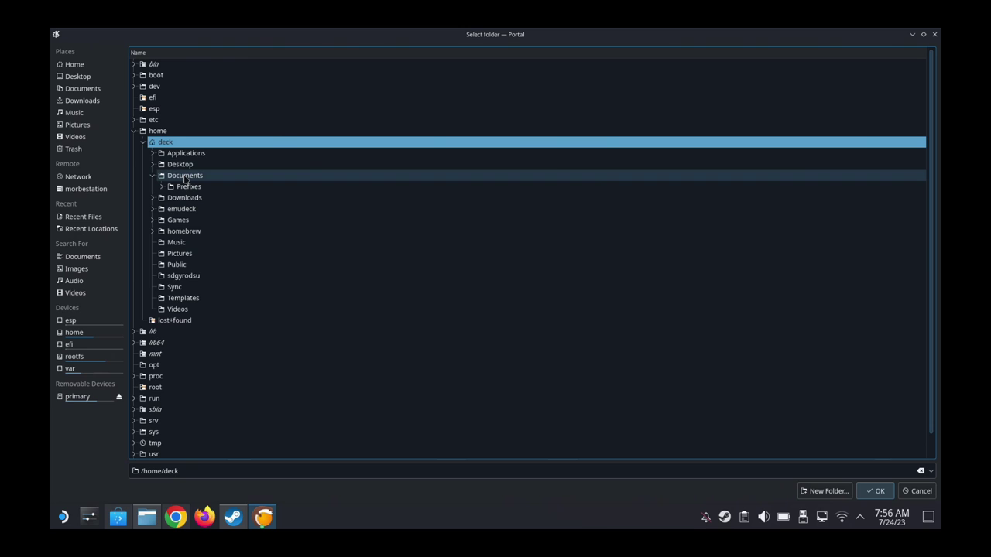
pyautogui.click(161, 187)
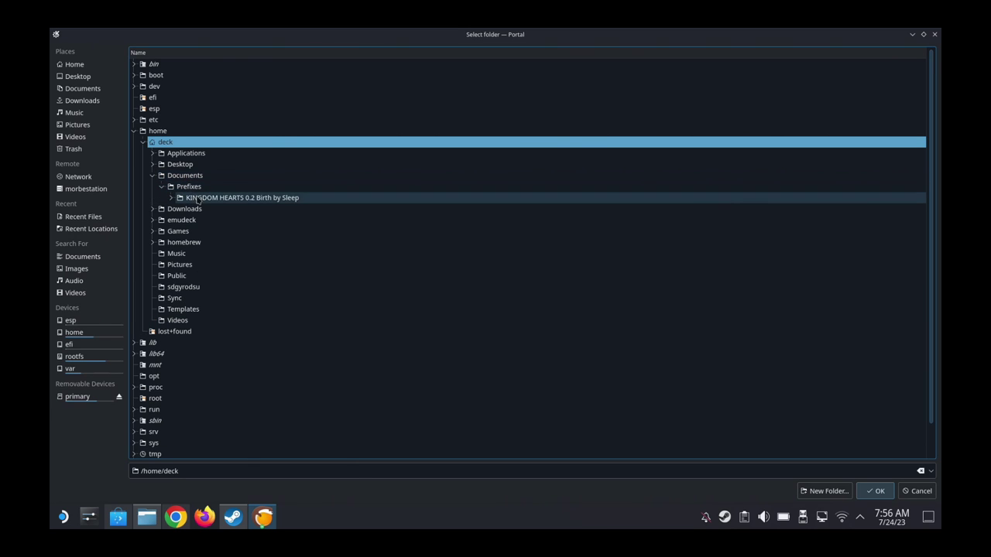
pyautogui.click(197, 199)
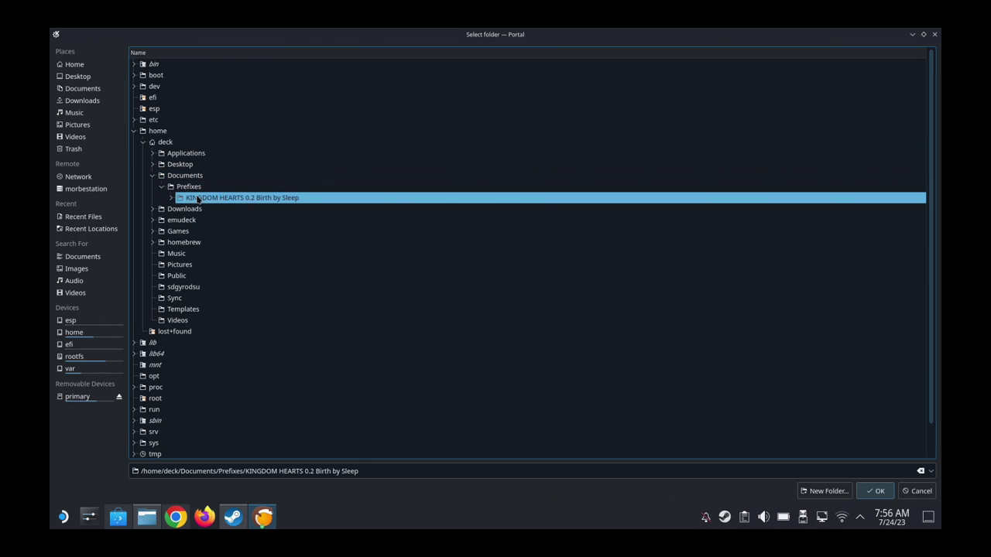
pyautogui.click(866, 487)
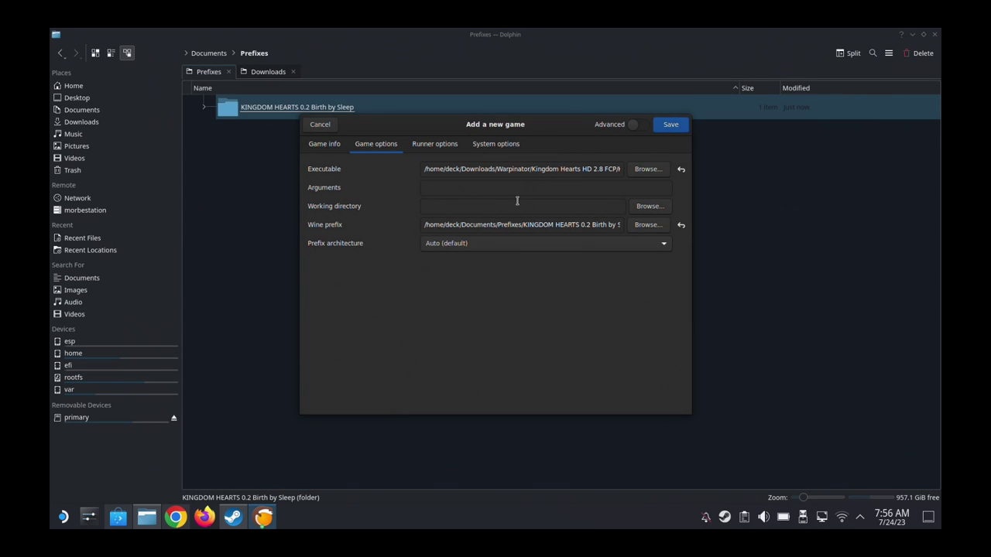
# - Review the runner options, keeping the default Wine version, and save the new game entry
pyautogui.click(452, 149)
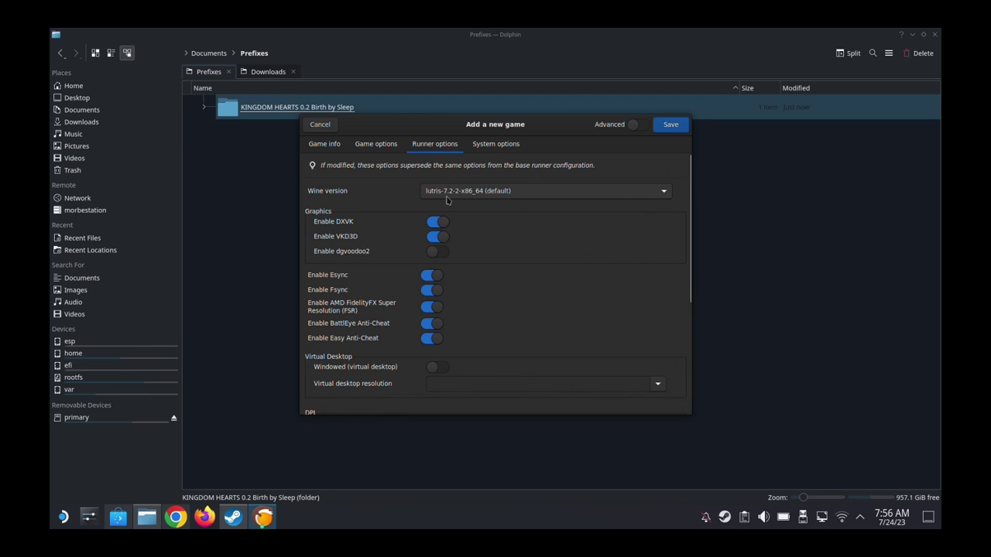
pyautogui.moveTo(447, 199)
pyautogui.click(672, 129)
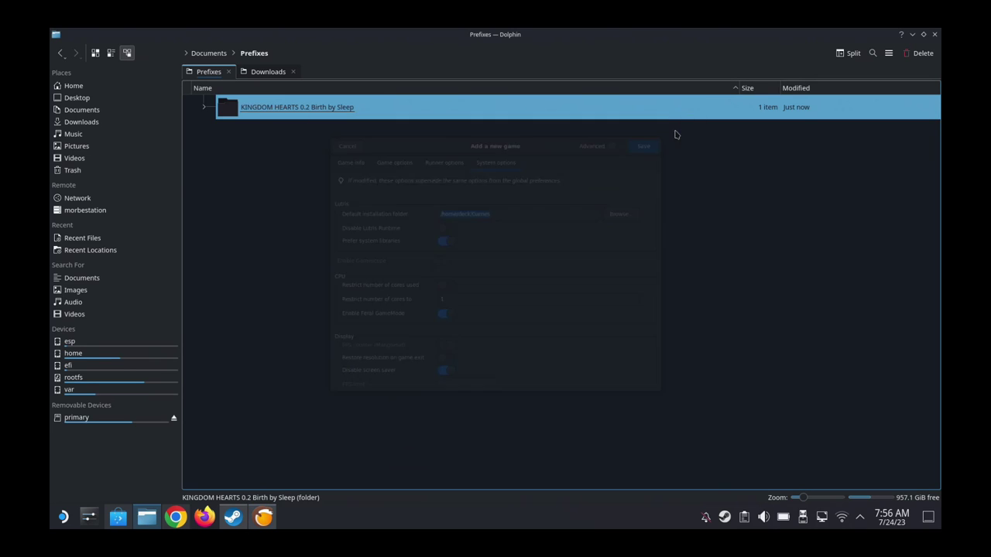
# - Switch to the Lutris library, launch KINGDOM HEARTS 0.2 Birth by Sleep once, and exit the game
pyautogui.click(263, 517)
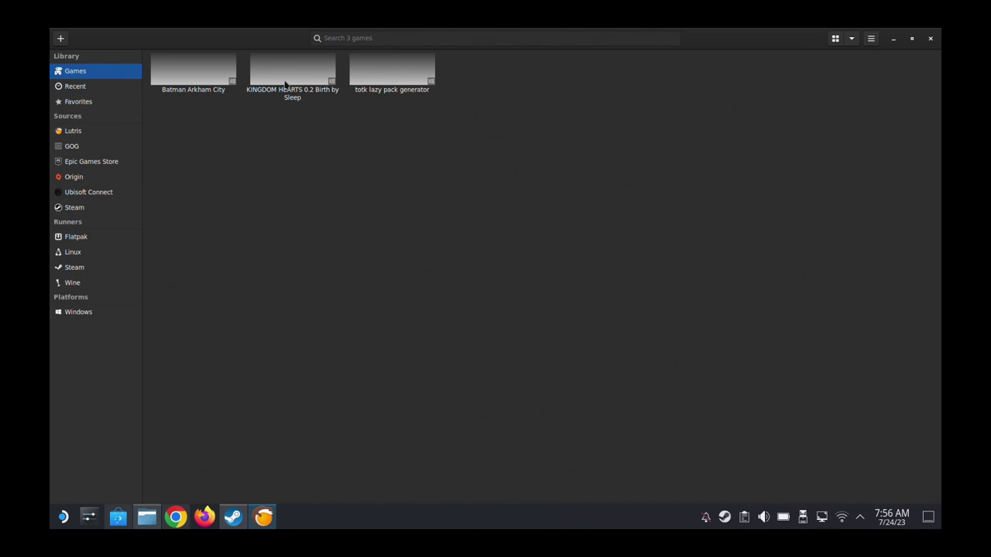
pyautogui.click(292, 74)
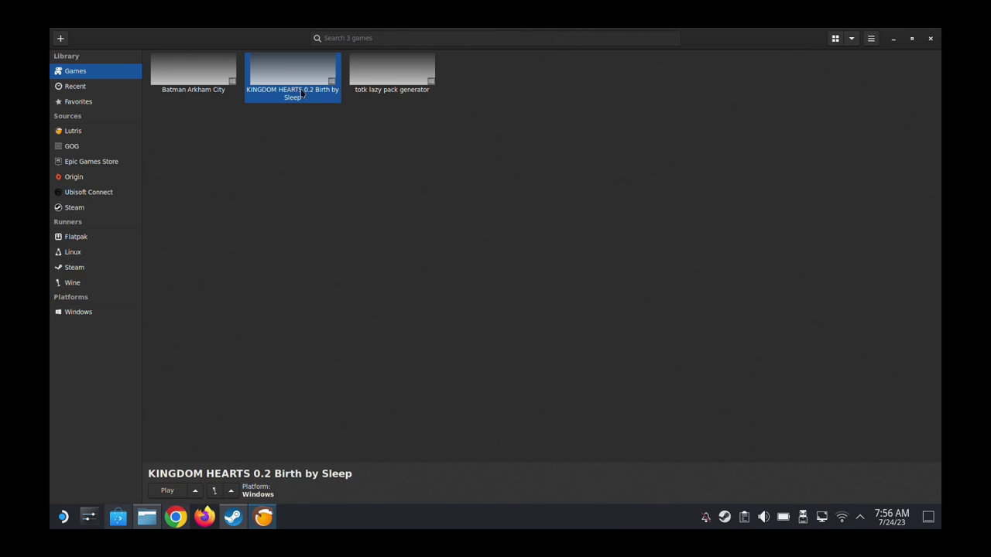
pyautogui.click(231, 491)
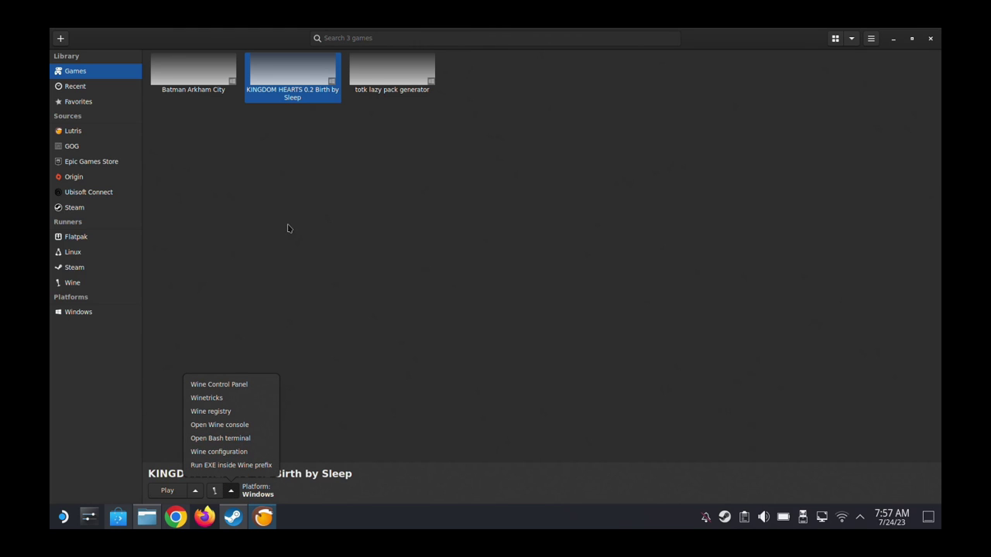
pyautogui.click(260, 112)
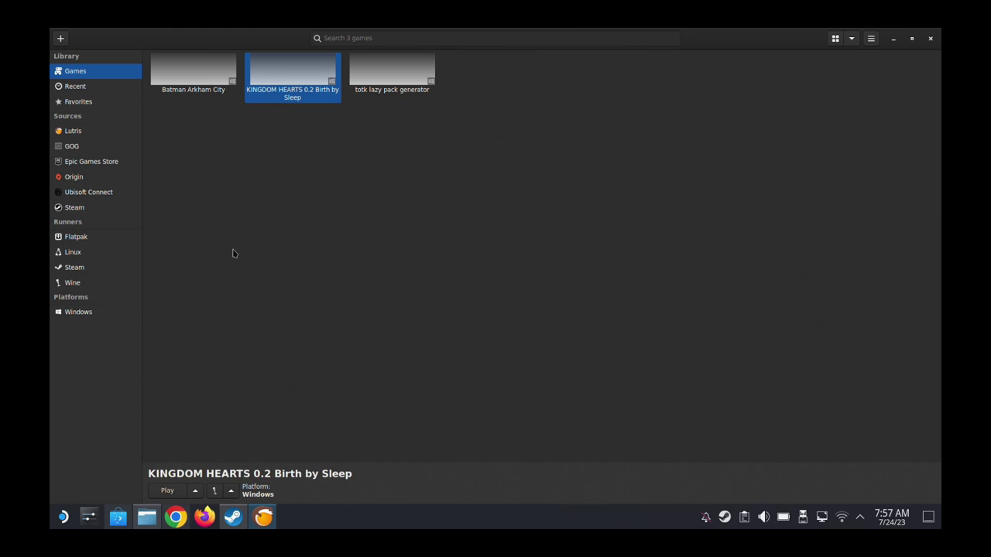
pyautogui.click(167, 491)
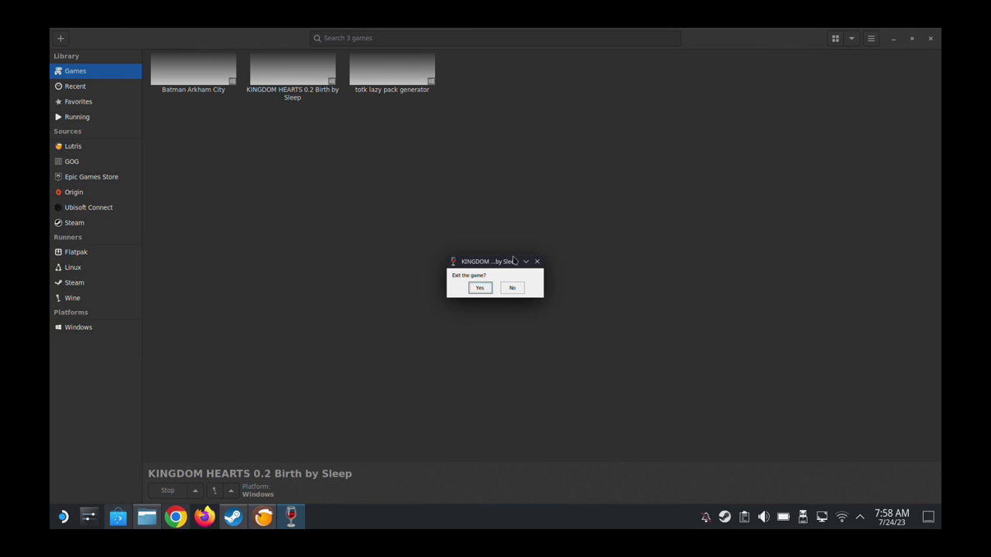
pyautogui.click(480, 288)
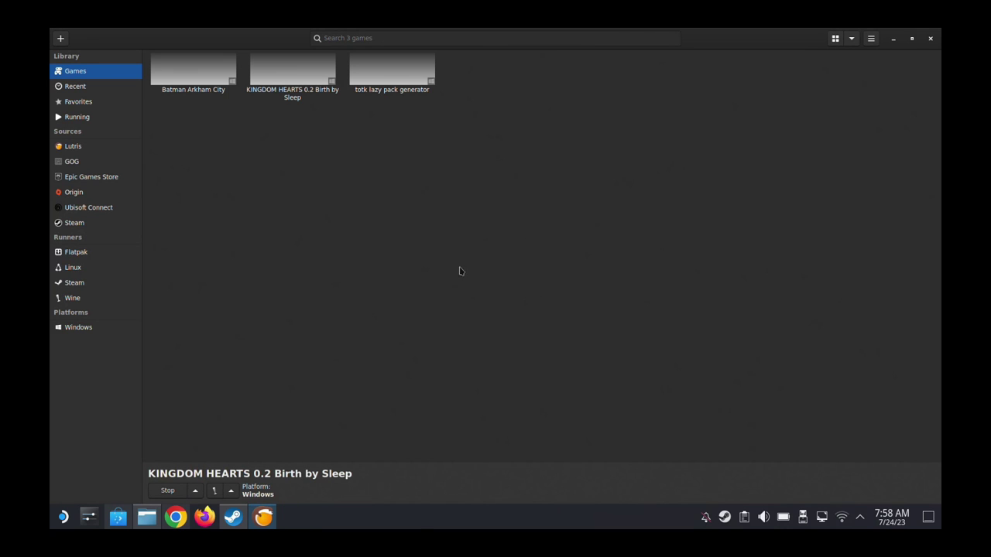
# - Open a Bash terminal for KINGDOM HEARTS 0.2 Birth by Sleep from Lutris and begin the command cd mf-install
pyautogui.click(290, 86)
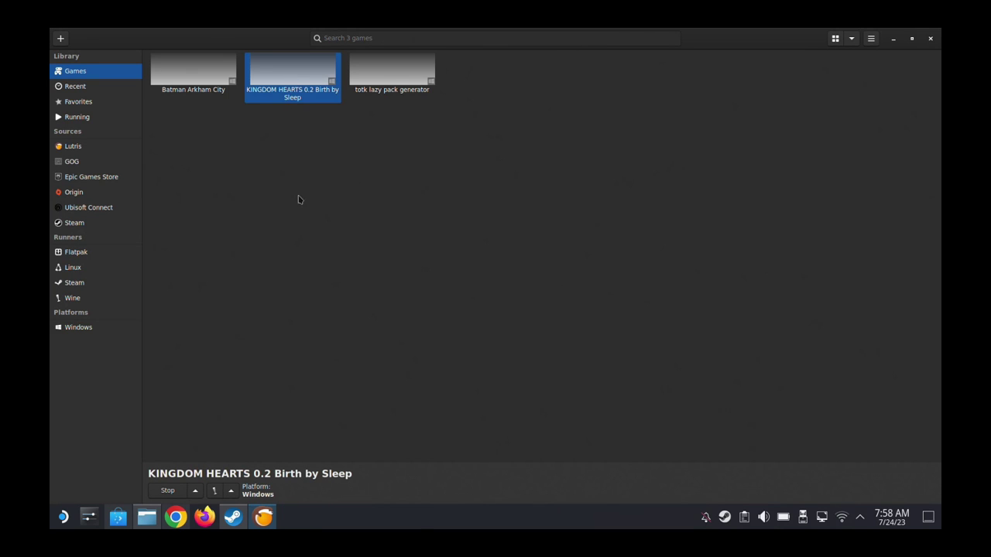
pyautogui.click(298, 235)
pyautogui.click(312, 66)
pyautogui.click(231, 491)
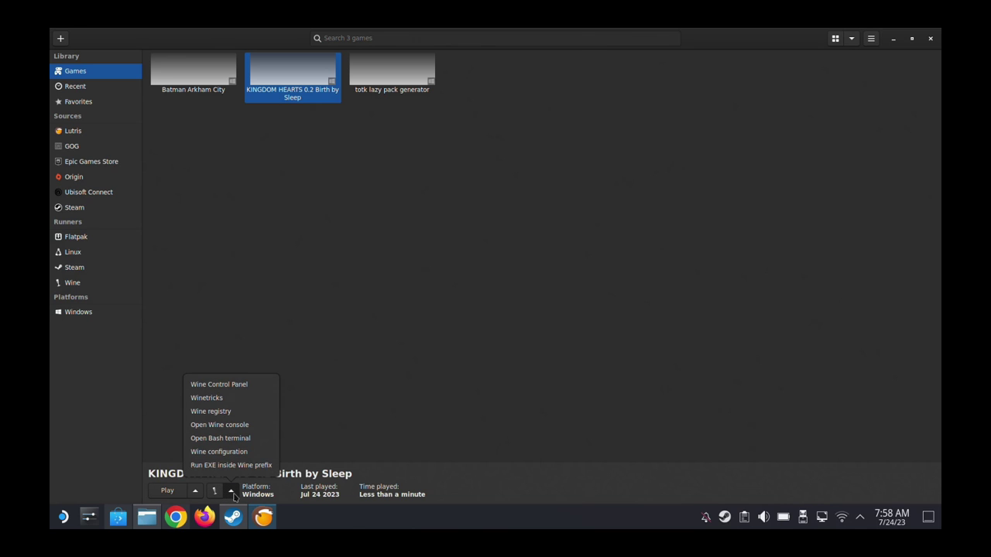
pyautogui.click(240, 439)
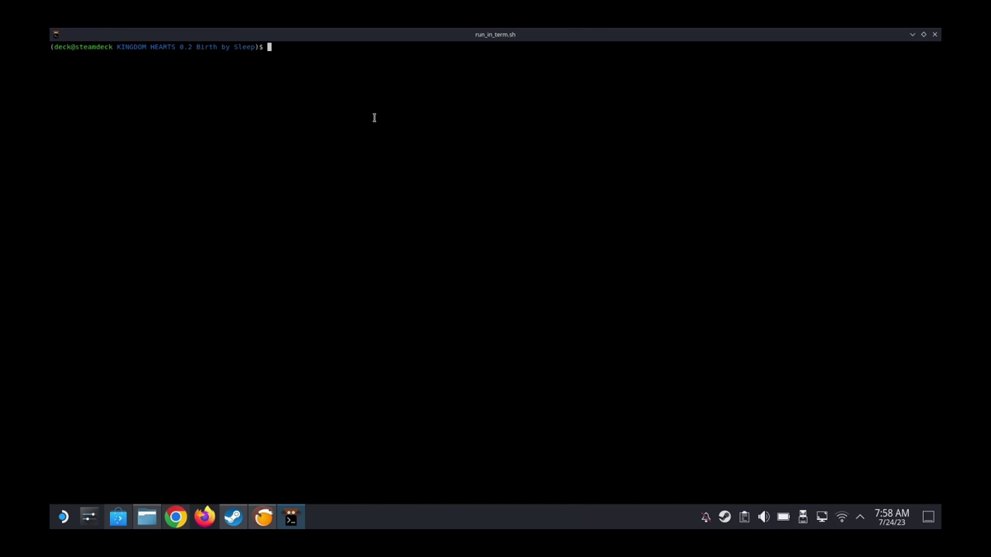
pyautogui.write('cd mf-install')
# - Switch to Dolphin and look up the mf-install folder's full name in Documents/Prefixes/KINGDOM HEARTS 0.2 Birth by Sleep
pyautogui.click(911, 35)
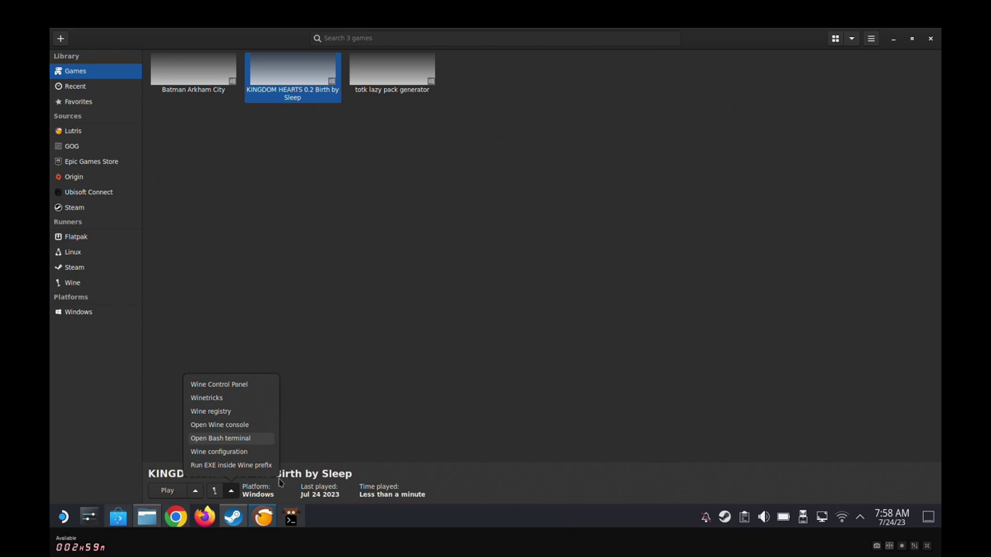
pyautogui.click(147, 517)
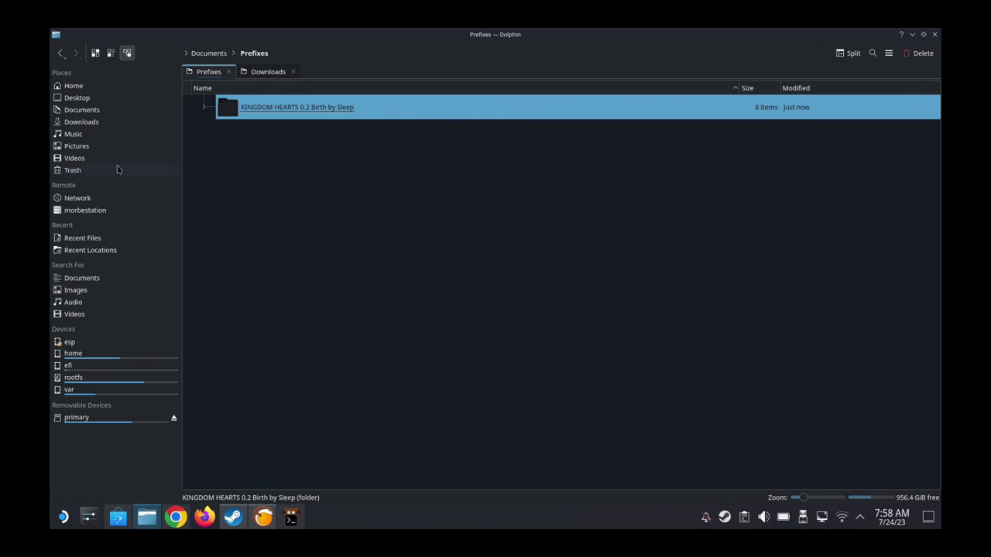
pyautogui.click(93, 114)
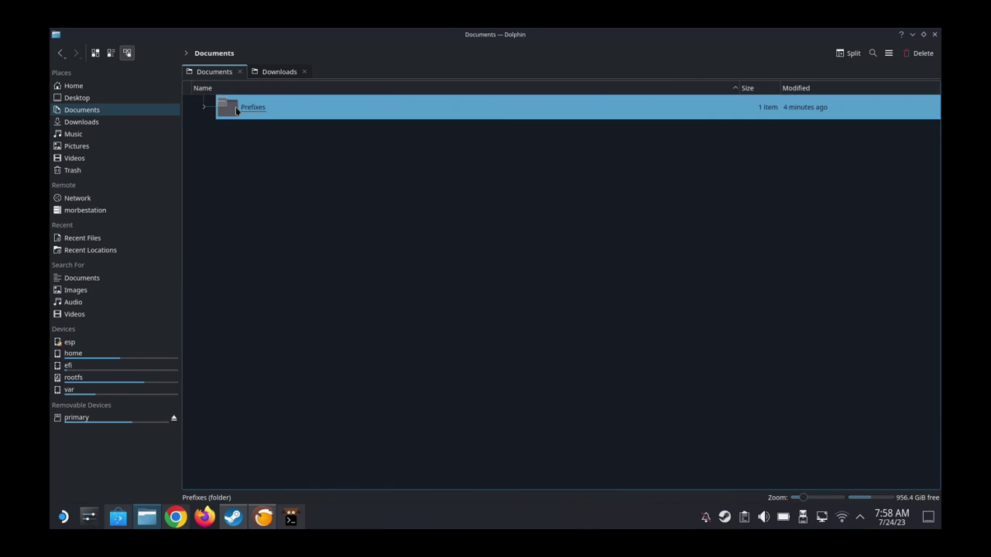
pyautogui.click(236, 110)
pyautogui.click(236, 108)
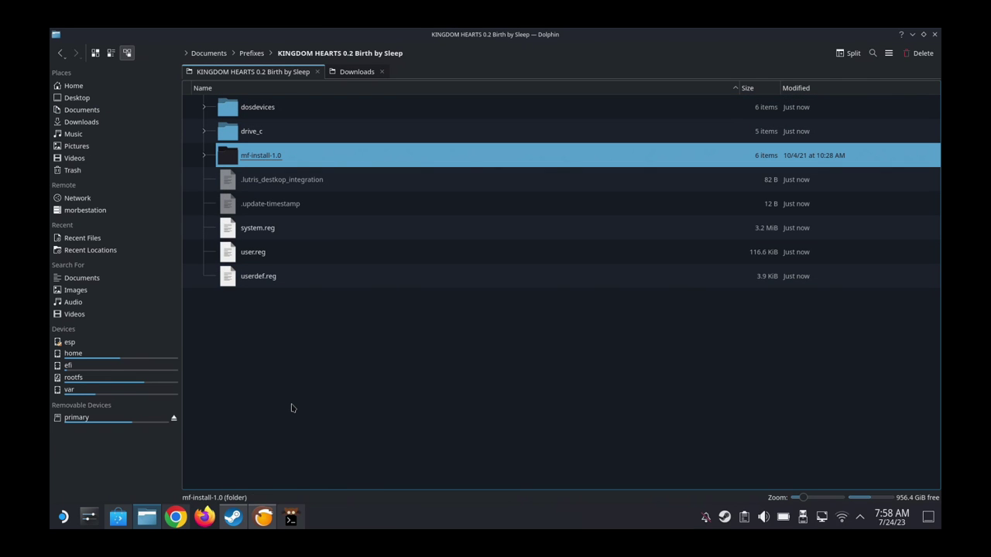
pyautogui.click(301, 518)
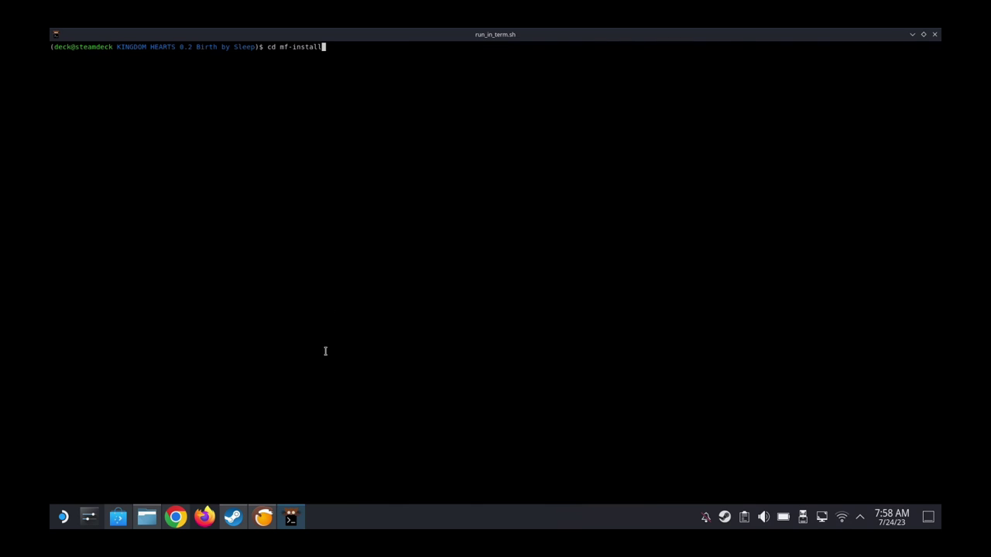
pyautogui.click(291, 517)
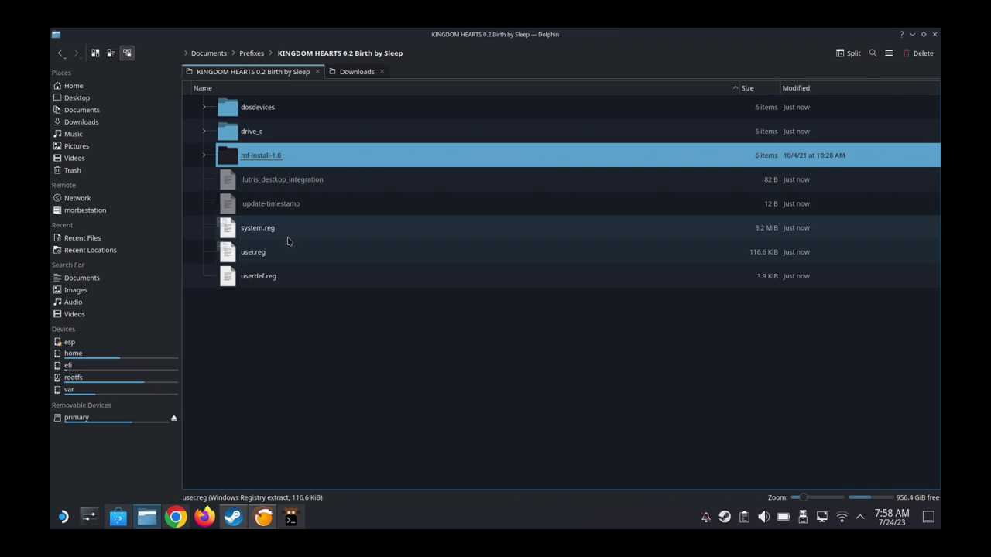
# - Switch to the terminal, complete the command as cd mf-install-1.0, and run it
pyautogui.click(291, 517)
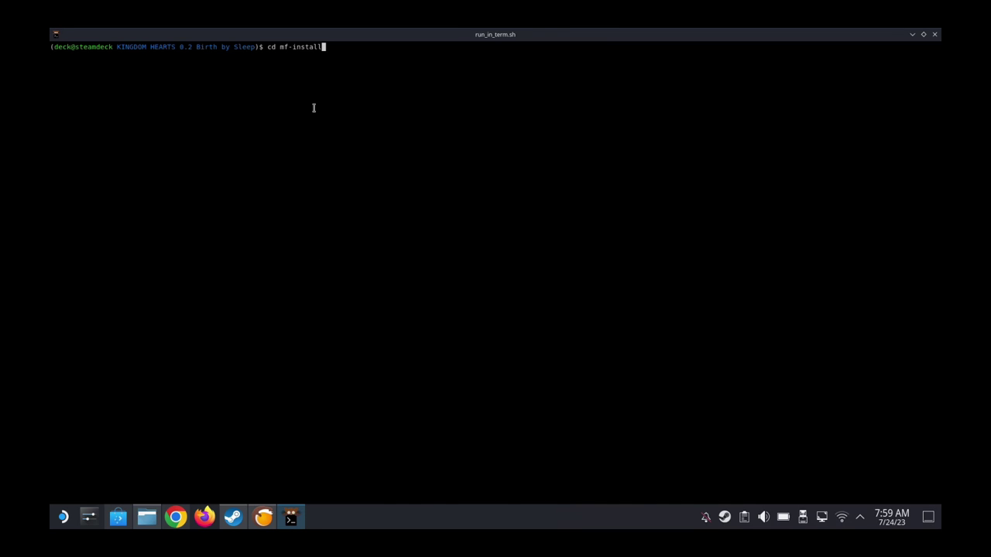
pyautogui.write('-1.0')
pyautogui.press('Return')
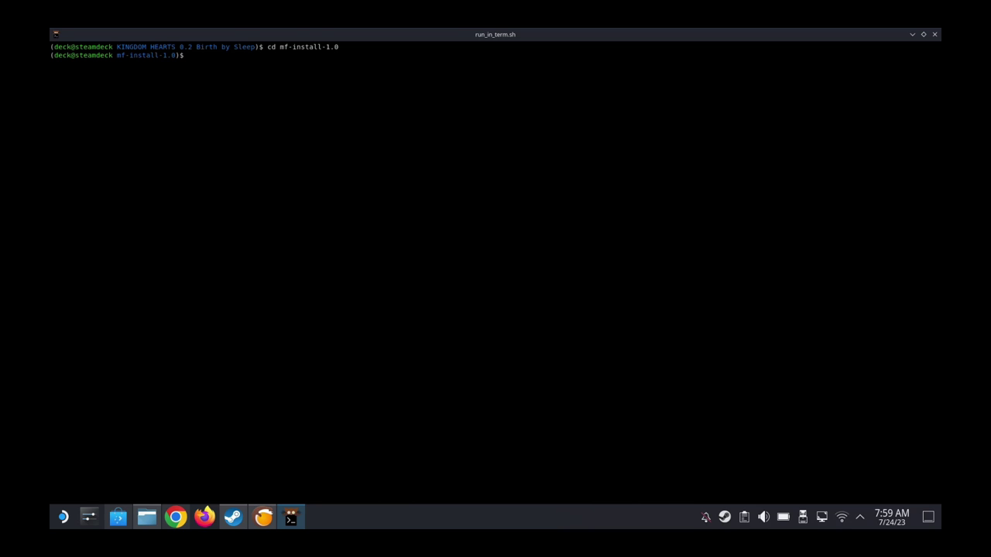
# - Run ./mf-install.sh in the mf-install-1.0 folder and close the terminal when it finishes
pyautogui.write('./mf-install.sh')
pyautogui.press('Return')
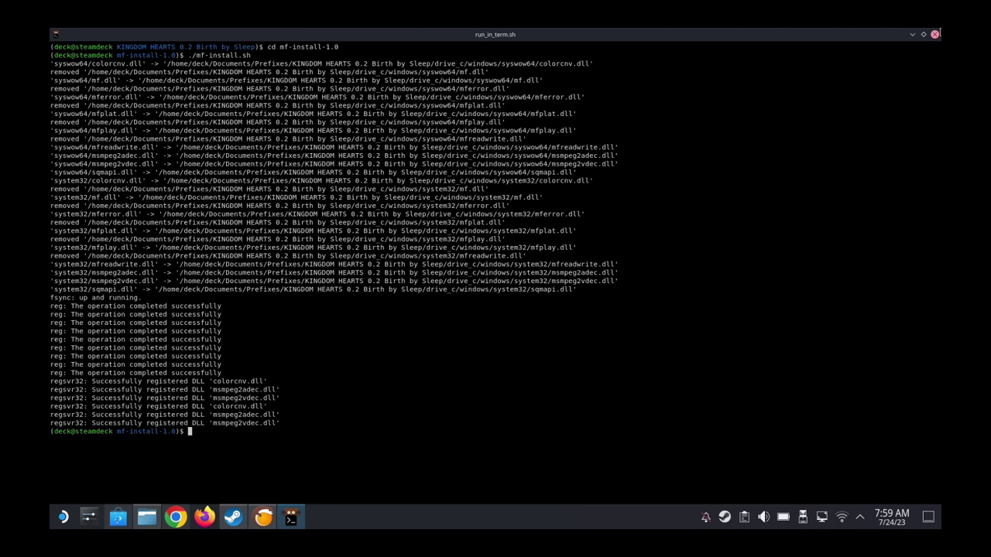
pyautogui.click(935, 34)
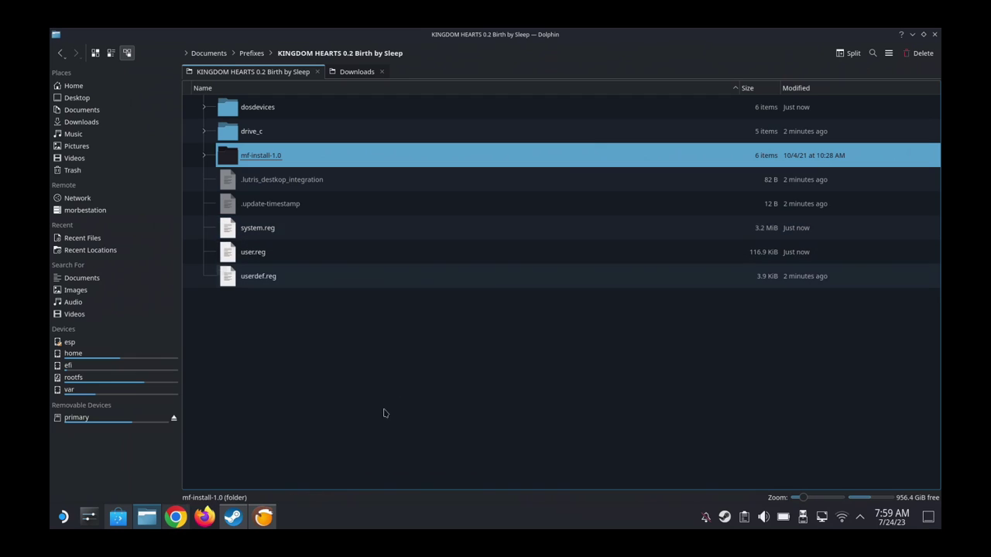
# - Switch to Lutris, launch KINGDOM HEARTS 0.2 Birth by Sleep to test the workaround, and exit the game
pyautogui.click(263, 516)
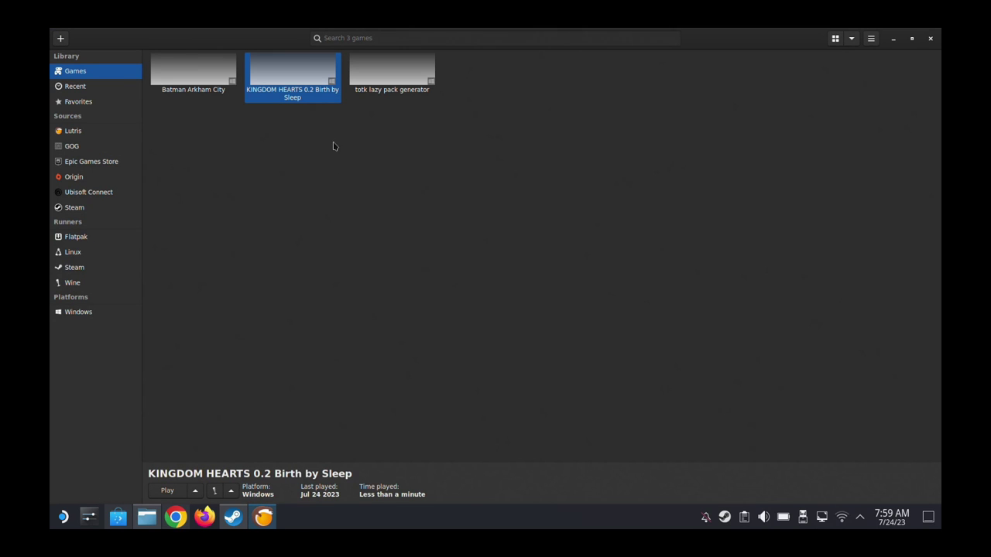
pyautogui.rightClick(298, 82)
pyautogui.click(302, 85)
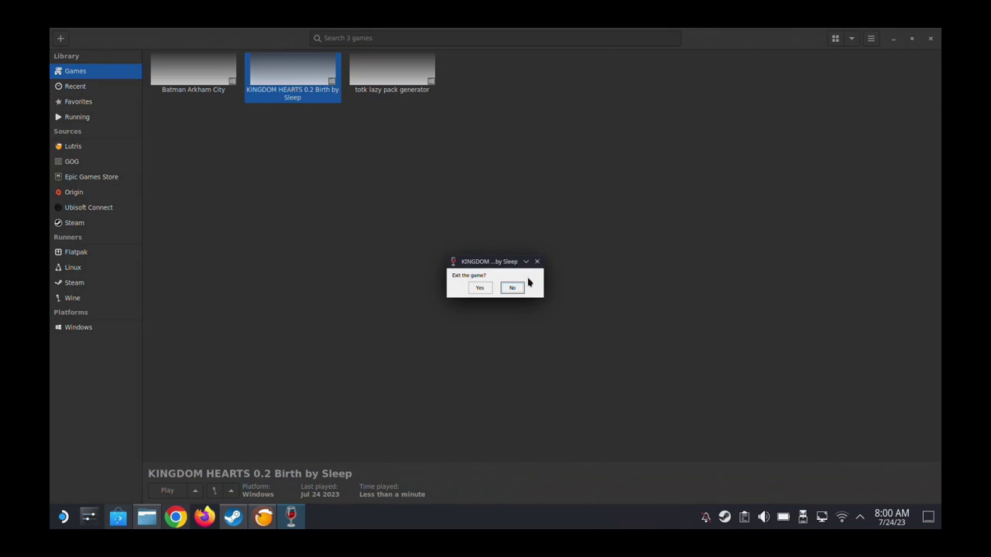
pyautogui.click(483, 289)
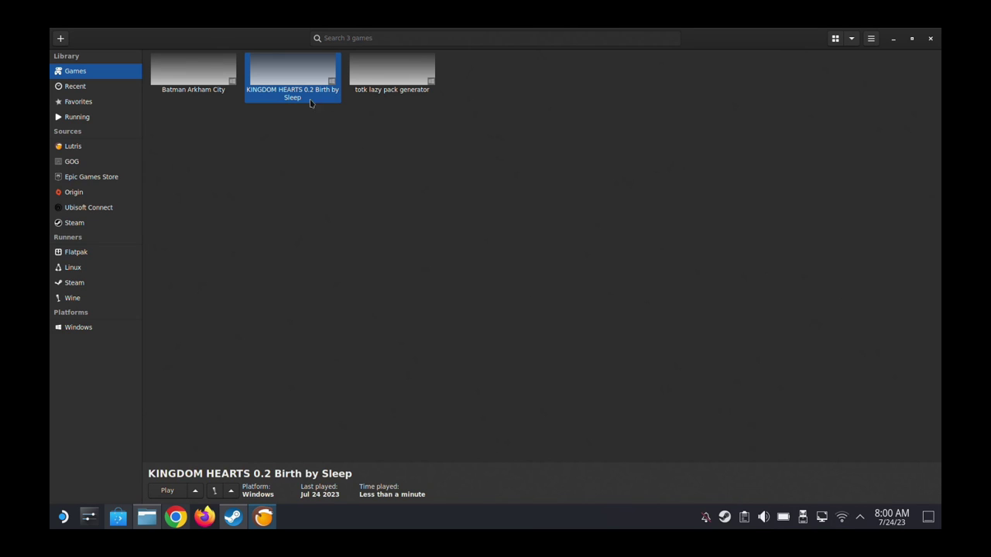
# - Create a Steam shortcut for KINGDOM HEARTS 0.2 Birth by Sleep and shut Steam down
pyautogui.rightClick(305, 92)
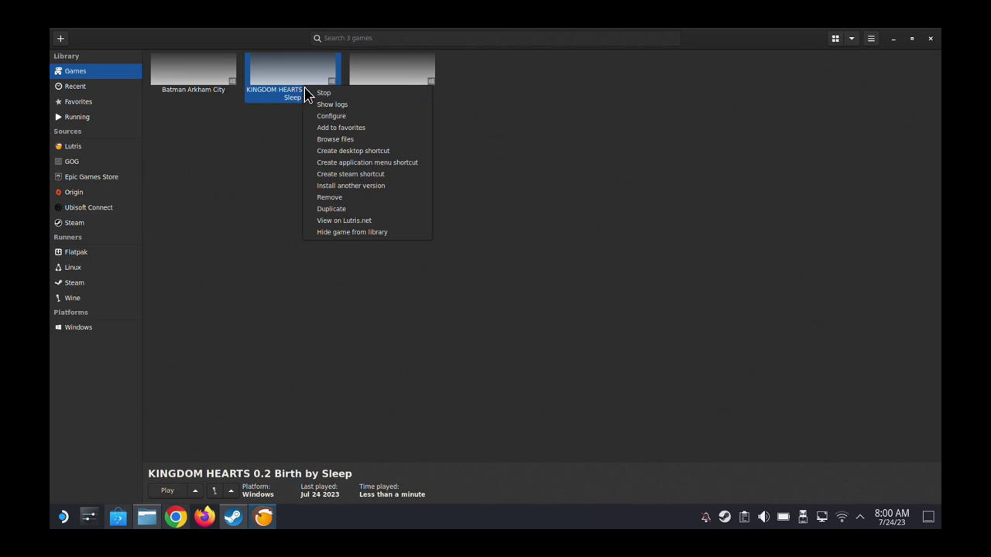
pyautogui.click(372, 175)
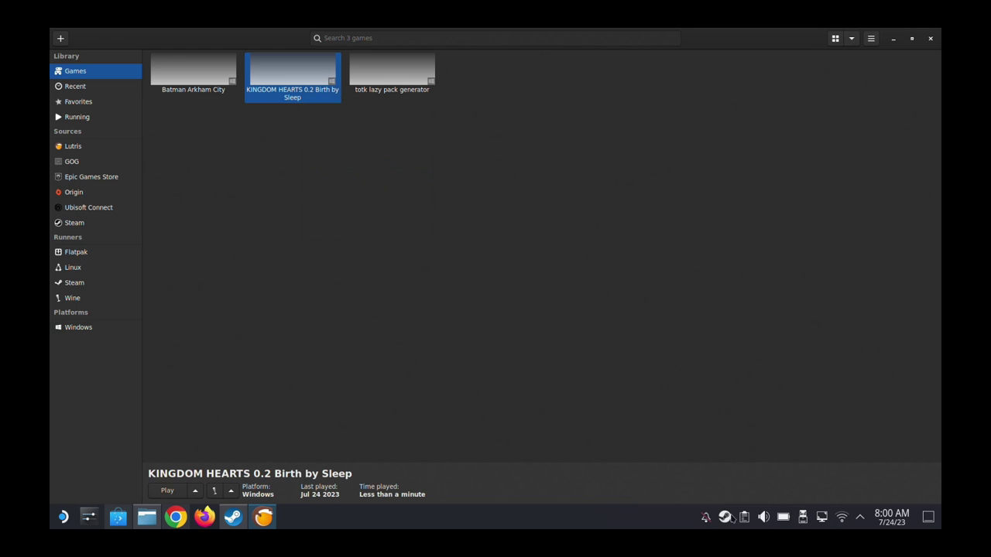
pyautogui.rightClick(726, 517)
pyautogui.click(735, 501)
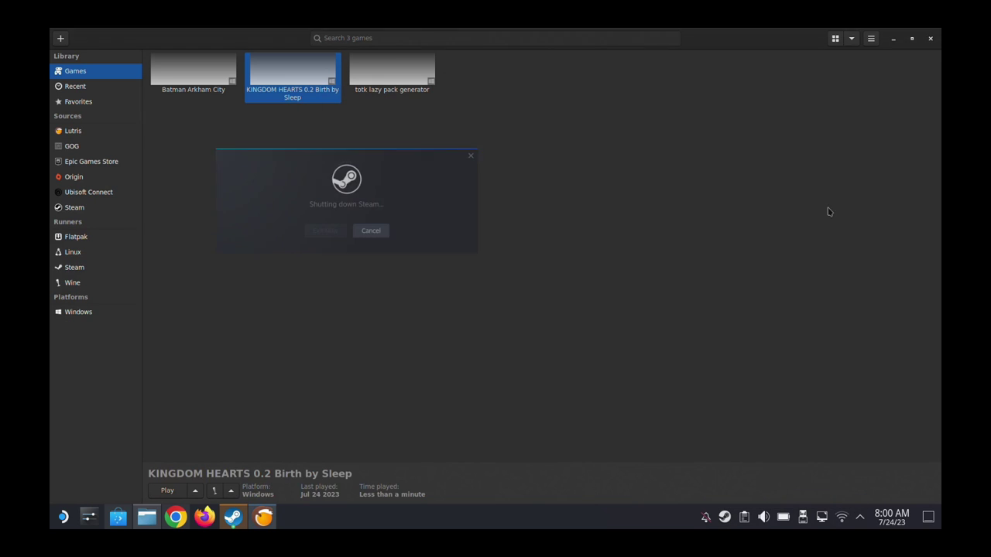
# - Minimise the open windows, relaunch Steam from the desktop, and open KINGDOM HEARTS 0.2 Birth by Sleep in its library
pyautogui.click(893, 38)
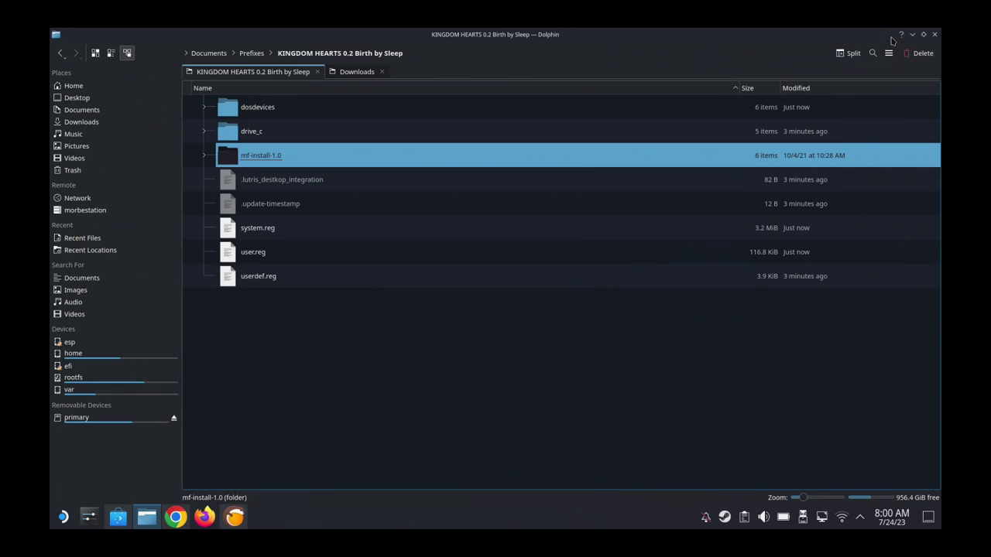
pyautogui.click(913, 38)
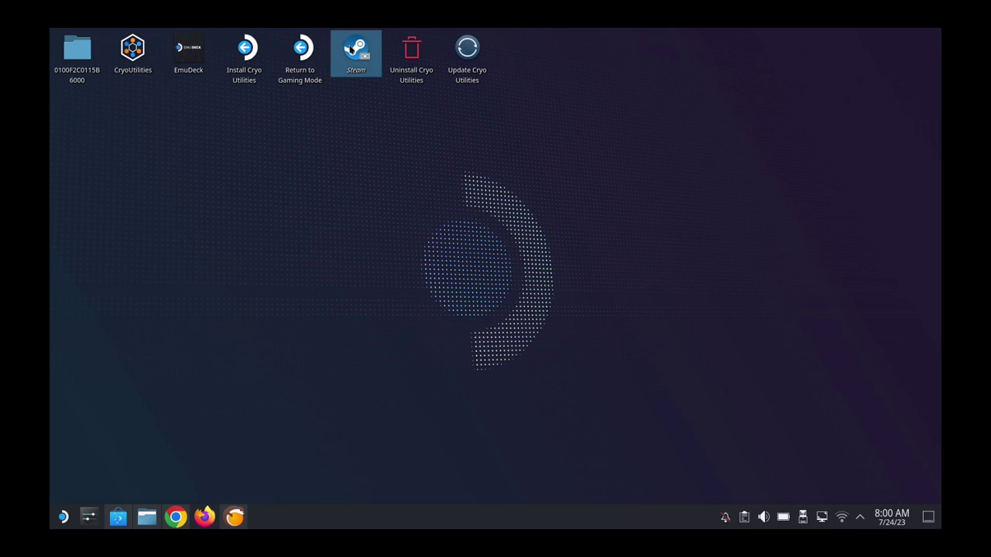
pyautogui.click(352, 48)
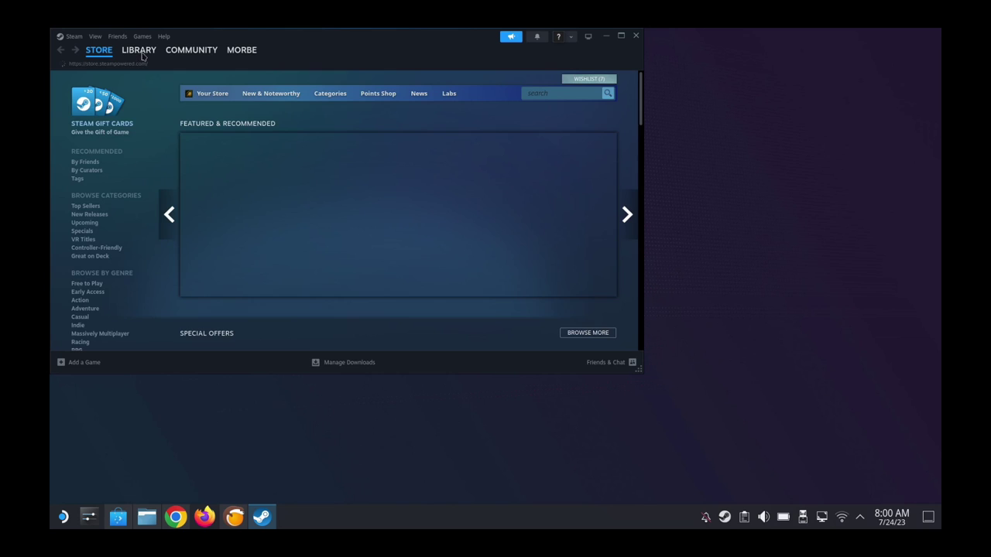
pyautogui.click(141, 51)
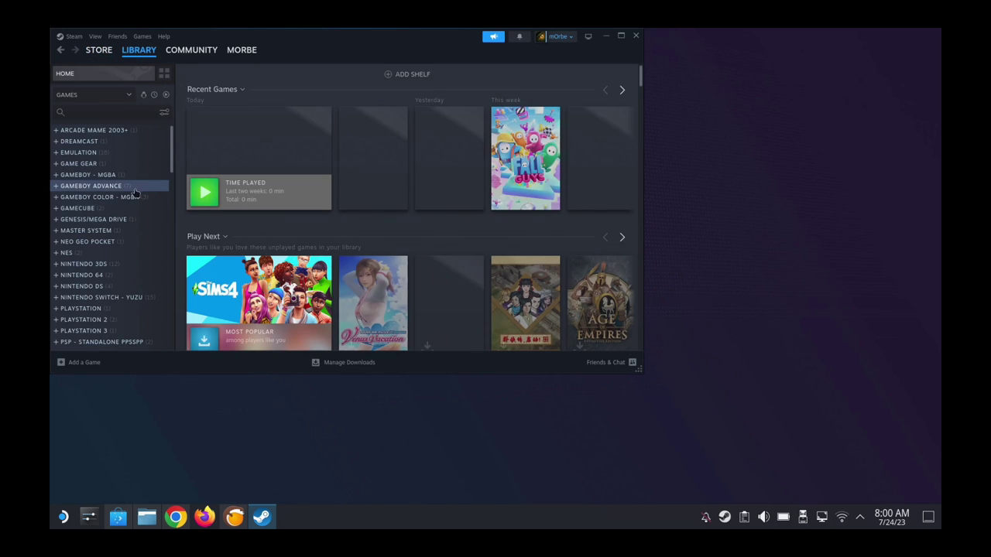
pyautogui.scroll(-10, 132, 217)
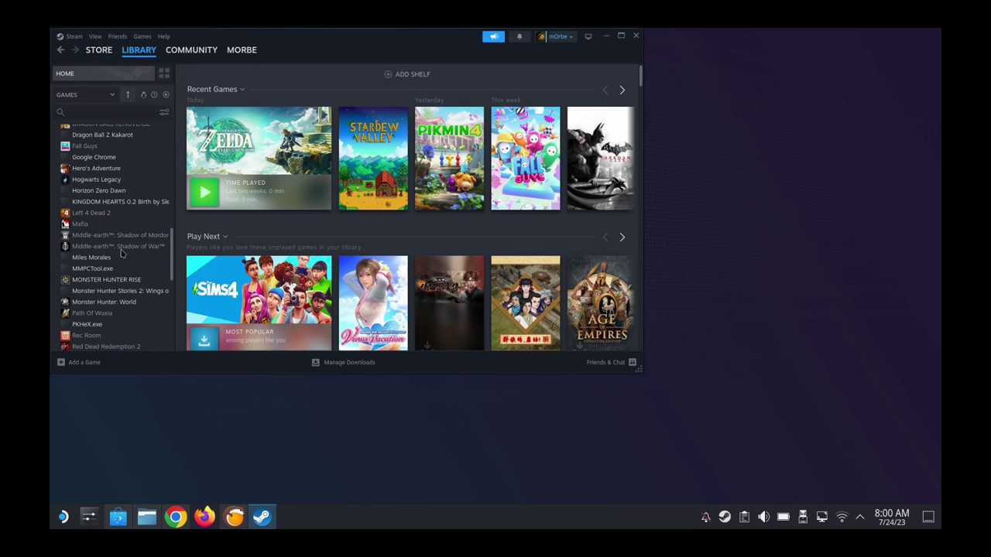
pyautogui.click(122, 202)
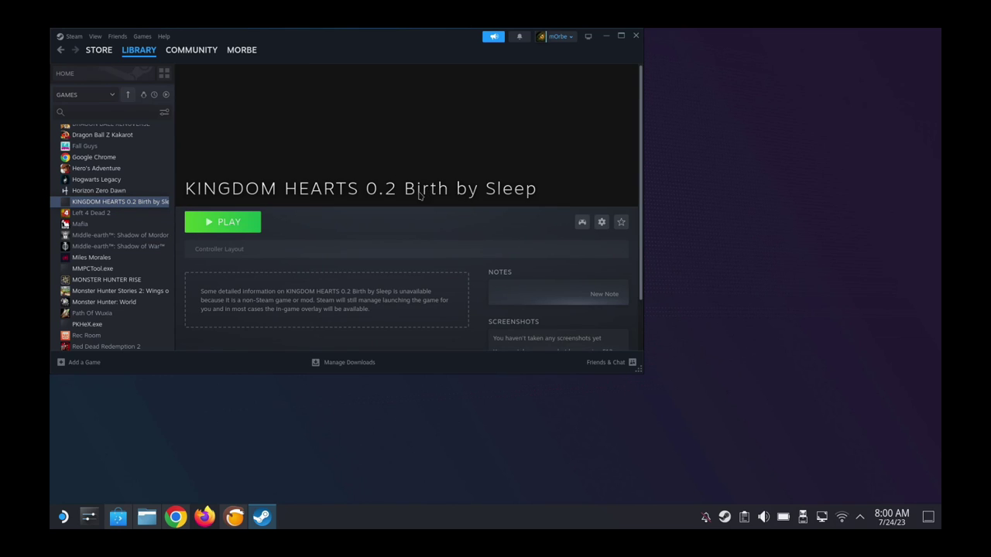
# - Minimise Steam and switch the Steam Deck from the desktop to Gaming Mode
pyautogui.click(606, 39)
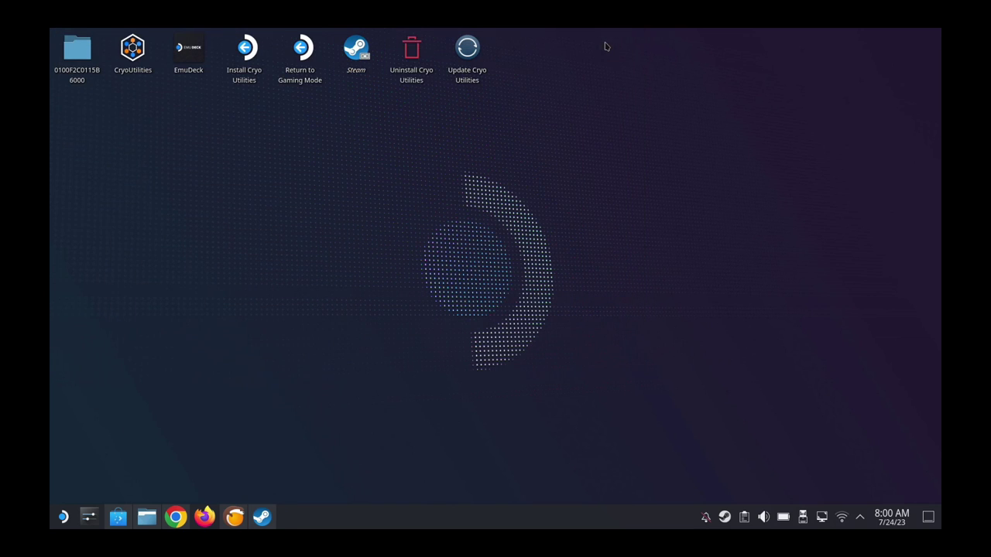
pyautogui.doubleClick(309, 71)
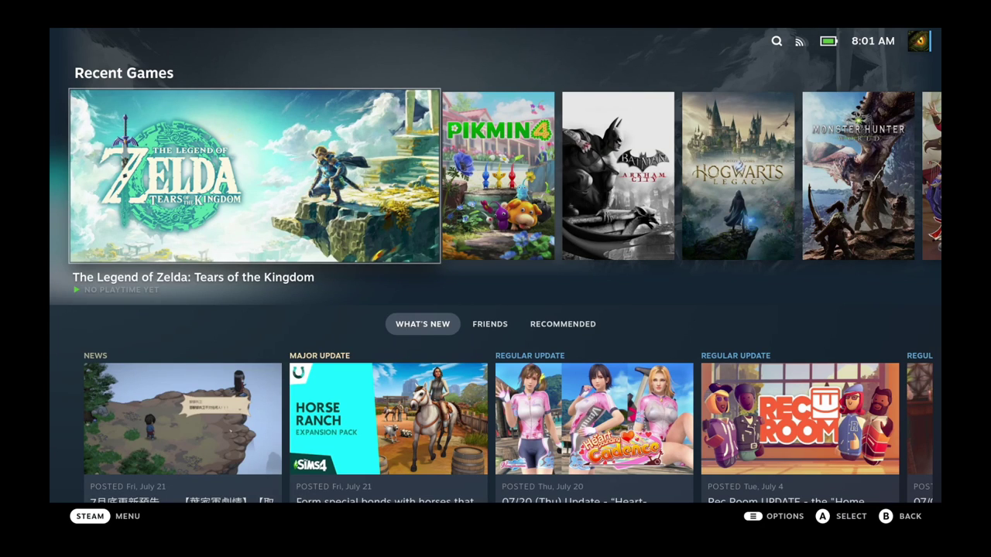
# - Open the DEAD OR ALIVE Xtreme Venus Vacation update post and view the neighbouring one
pyautogui.click(593, 418)
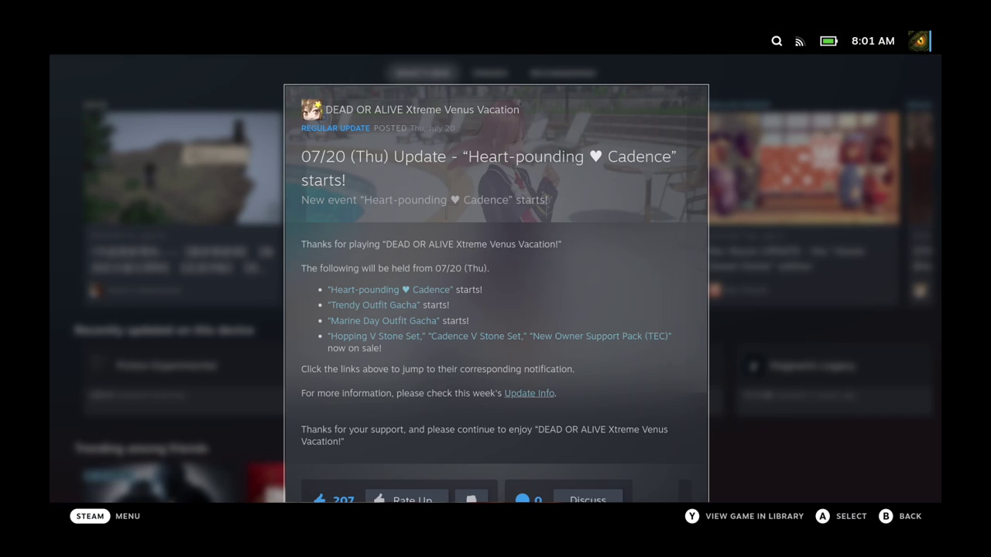
pyautogui.scroll(-2, 497, 295)
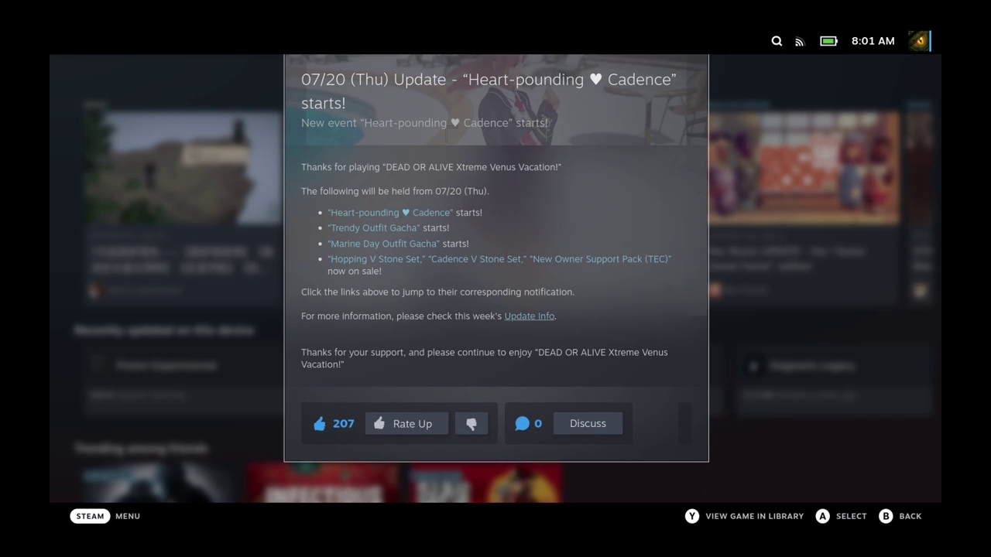
pyautogui.press('Right')
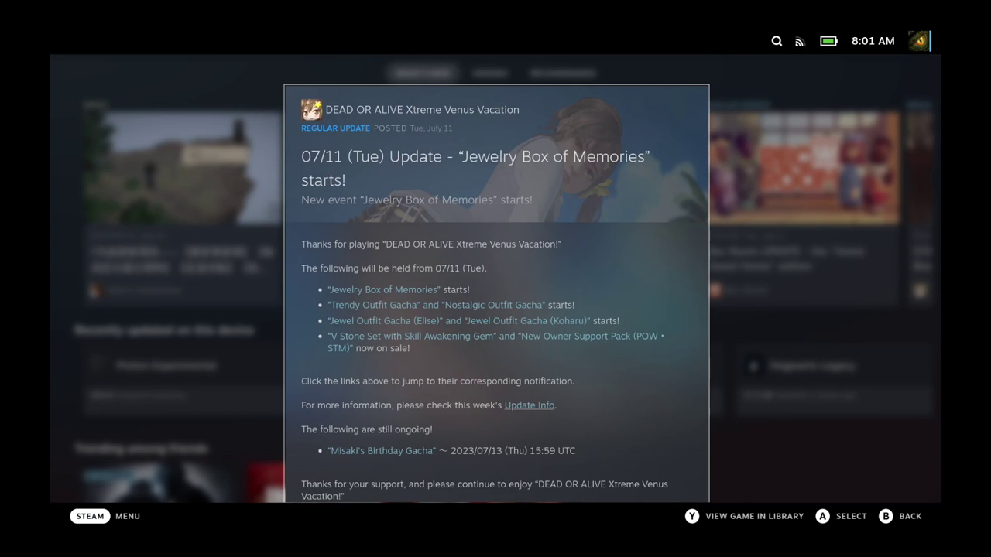
# - Go to the library's non-Steam games and highlight KINGDOM HEARTS 0.2 Birth by Sleep
pyautogui.press('super')
pyautogui.press('Down')
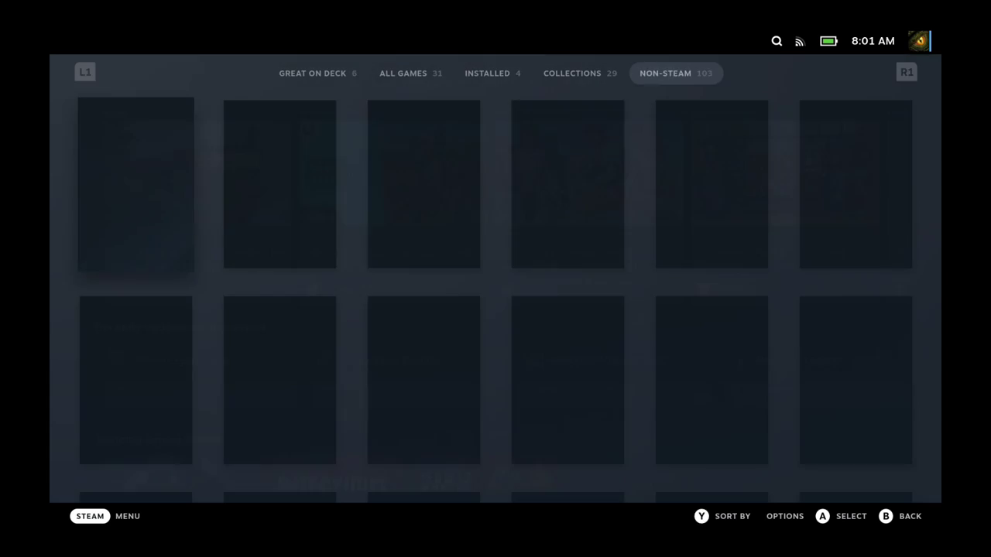
pyautogui.press('Down')
pyautogui.press('Down')
pyautogui.press('Down')
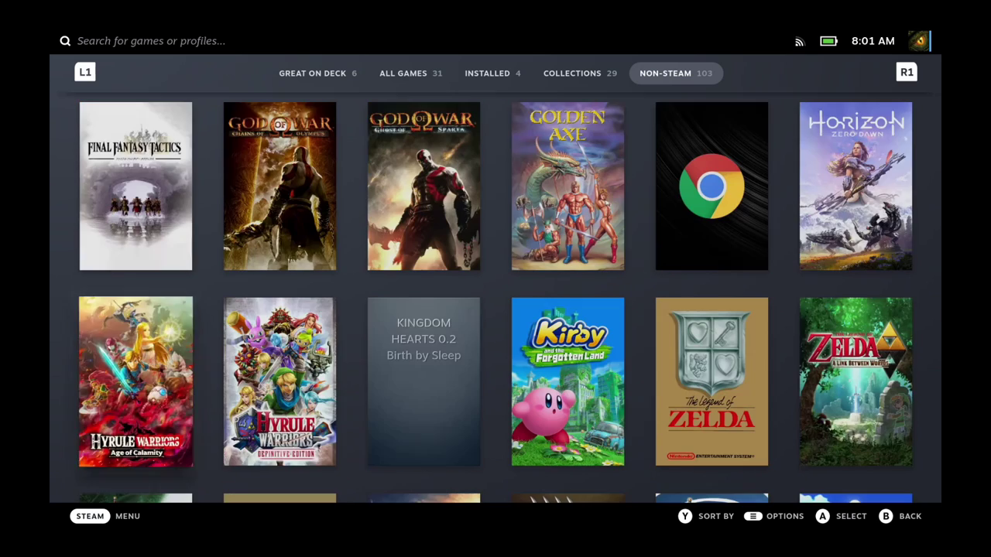
pyautogui.press('Right')
pyautogui.press('Right')
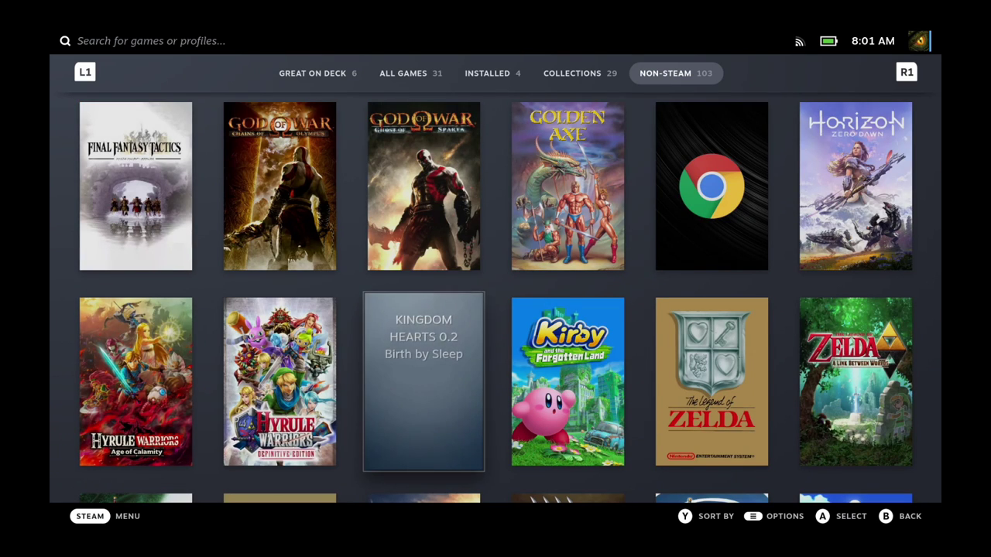
# - Open the Change Artwork page for KINGDOM HEARTS 0.2 Birth by Sleep
pyautogui.press('Menu')
pyautogui.press('Escape')
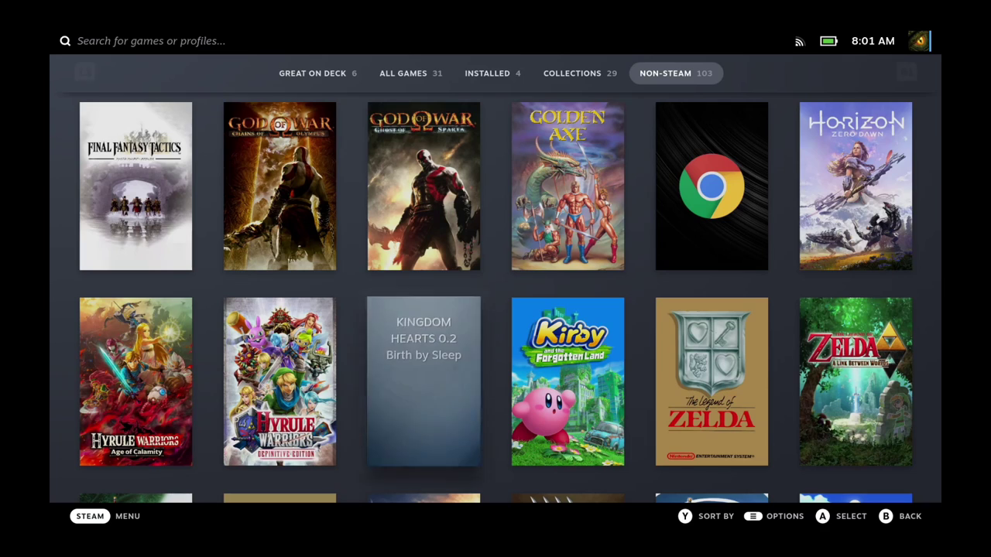
pyautogui.press('Menu')
pyautogui.press('Up')
pyautogui.press('Up')
pyautogui.press('Up')
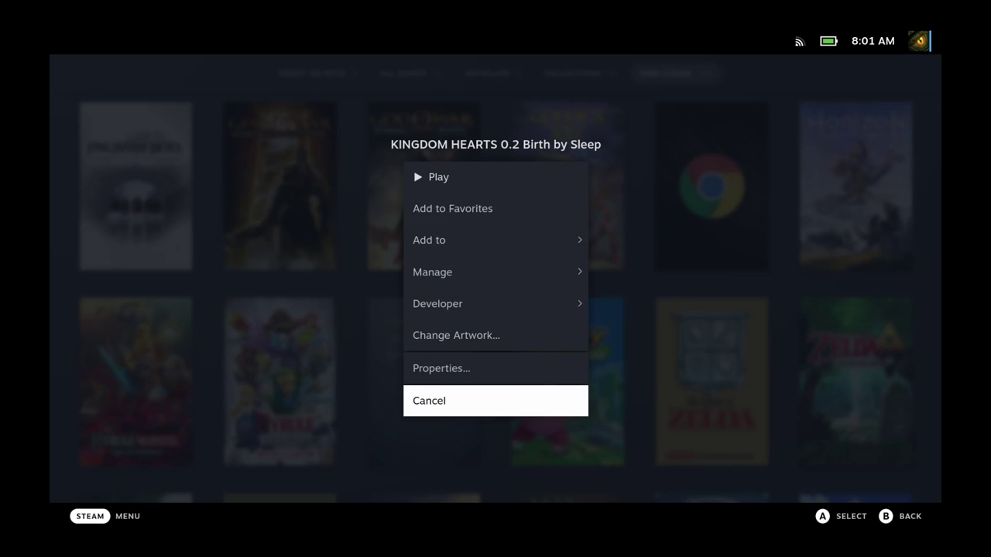
pyautogui.press('Return')
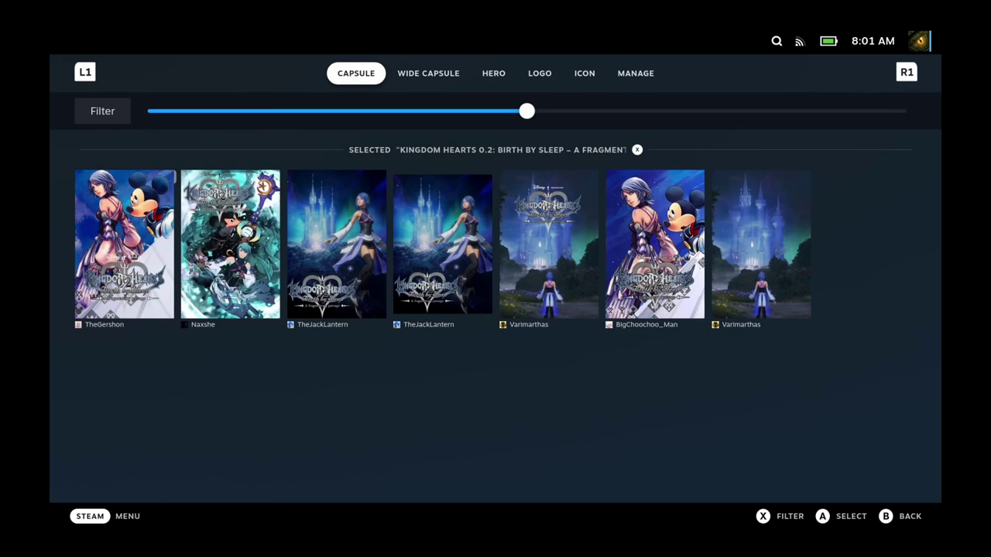
# - Apply the sixth capsule artwork, the blue one with Aqua and Mickey, to the game
pyautogui.press('Down')
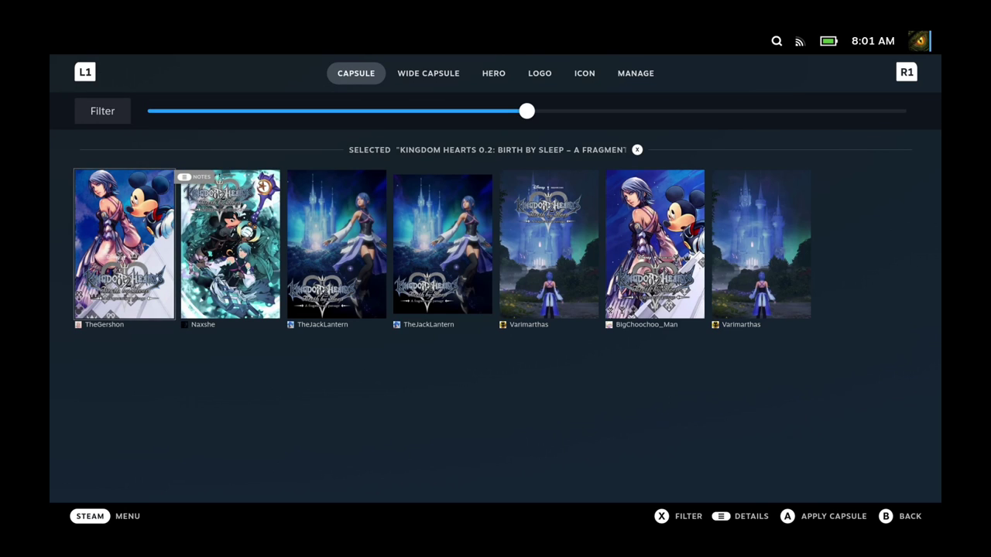
pyautogui.press('Right')
pyautogui.press('Right')
pyautogui.press('Right')
pyautogui.press('Right')
pyautogui.press('Right')
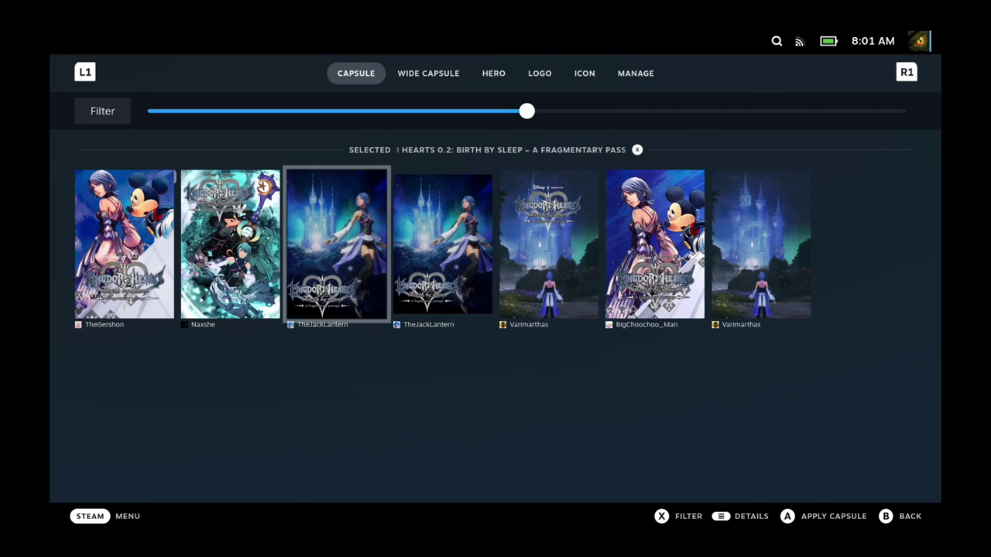
pyautogui.press('Return')
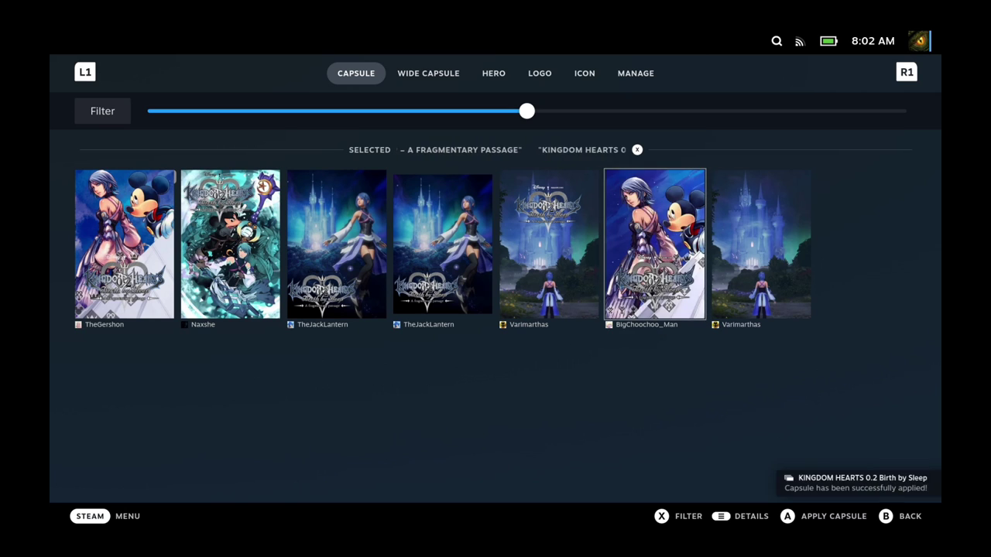
# - Apply the first wide capsule artwork, showing Aqua and Mickey, to the game
pyautogui.press('pagedown')
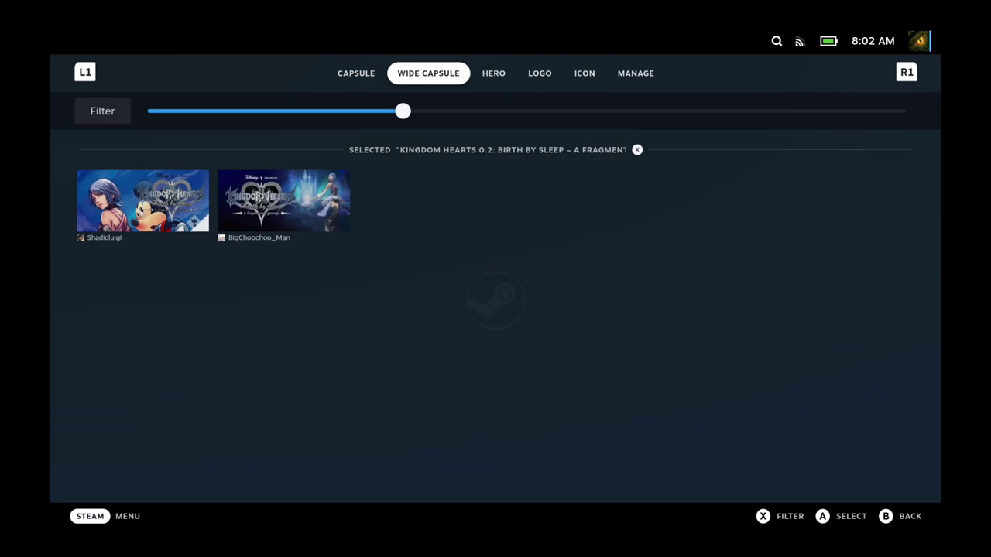
pyautogui.press('Down')
pyautogui.press('Down')
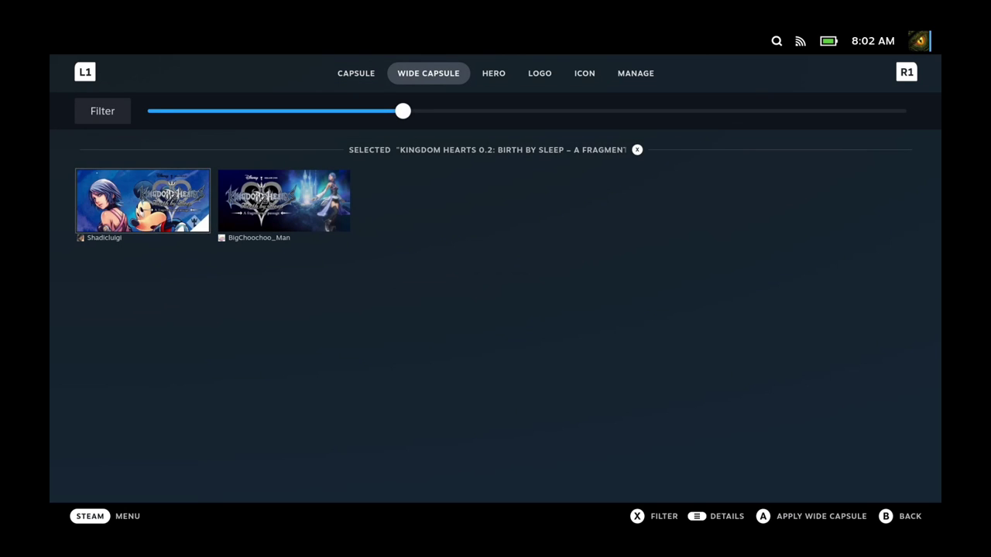
pyautogui.press('Return')
# - Apply the second hero artwork, with Mickey and Aqua on a blue symbol pattern, to the game
pyautogui.press('pagedown')
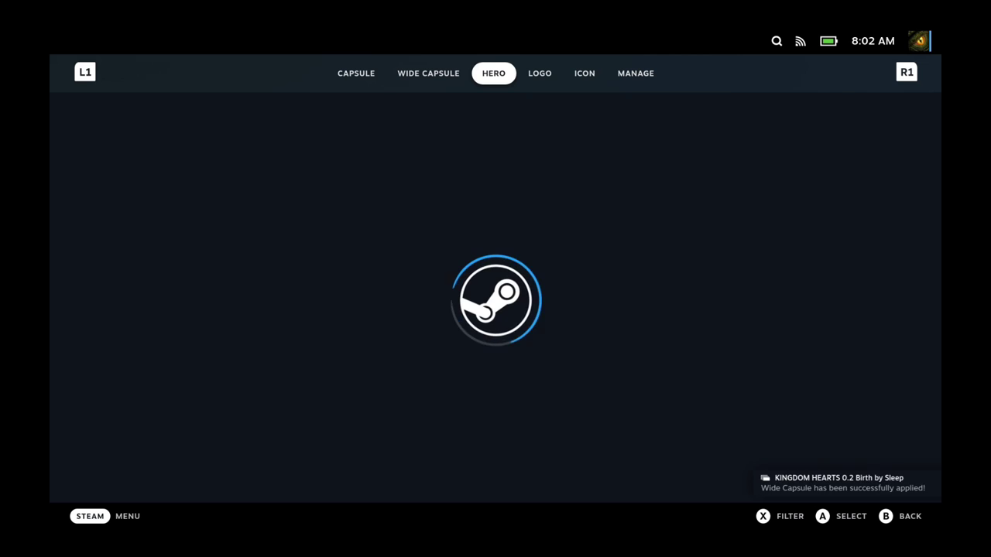
pyautogui.press('Down')
pyautogui.press('Down')
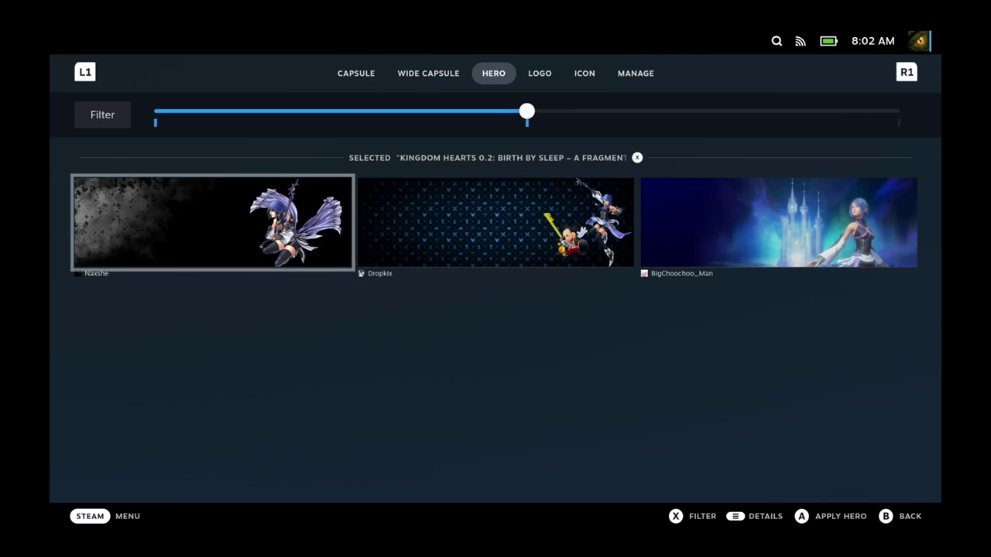
pyautogui.press('Right')
pyautogui.press('Return')
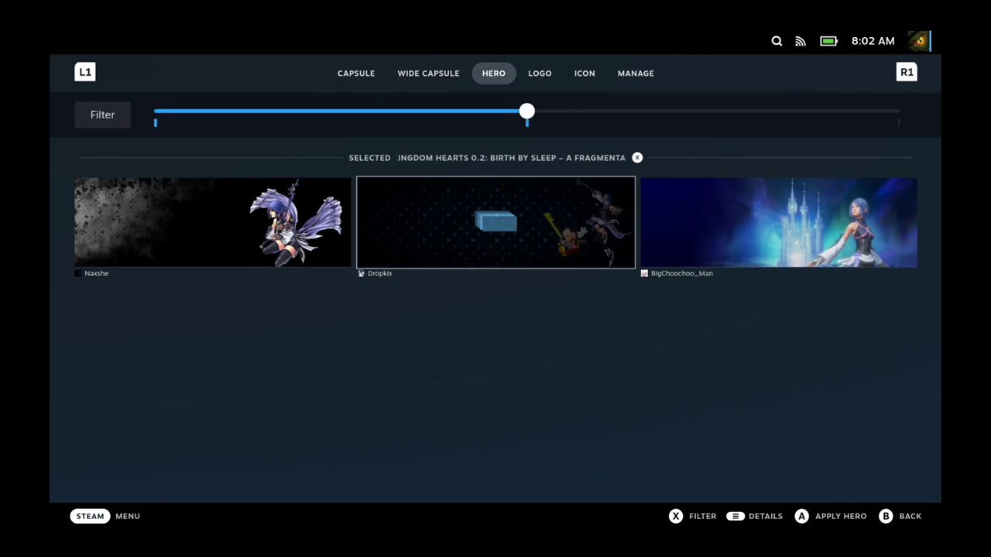
# - Apply a KINGDOM HEARTS 0.2 logo with the grey heart to the game
pyautogui.press('pagedown')
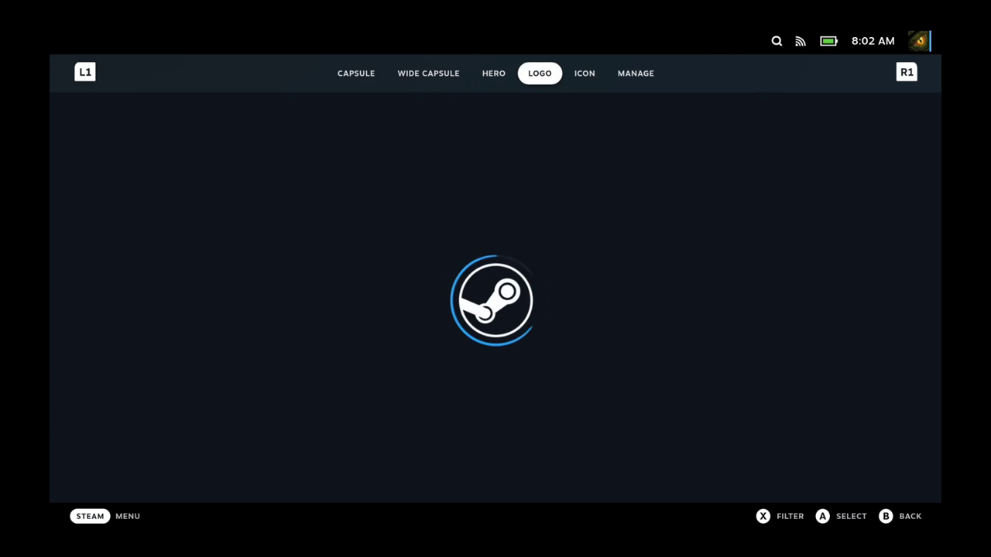
pyautogui.press('Down')
pyautogui.press('Down')
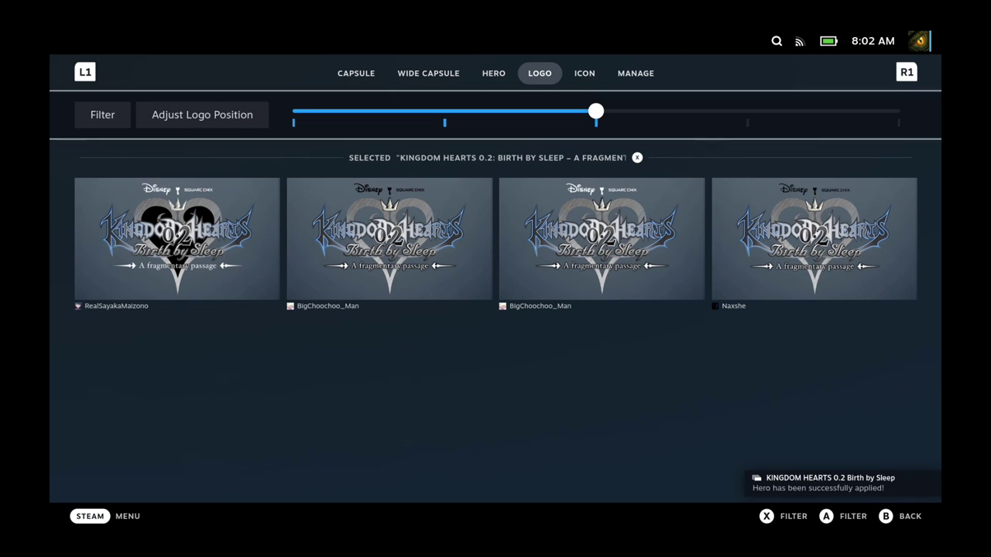
pyautogui.press('Right')
pyautogui.press('Return')
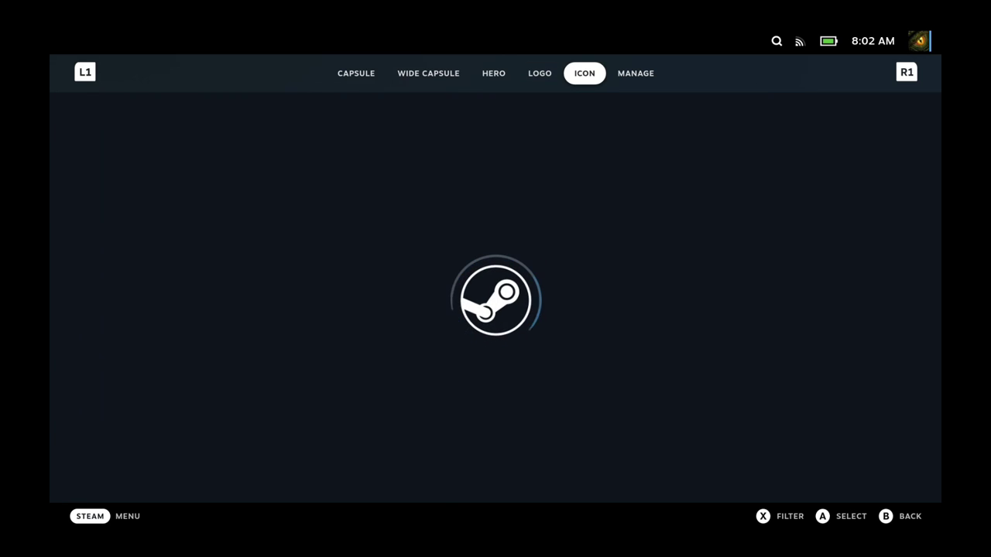
# - Apply the first icon, showing Aqua's face, and postpone restarting Steam
pyautogui.press('Down')
pyautogui.press('Down')
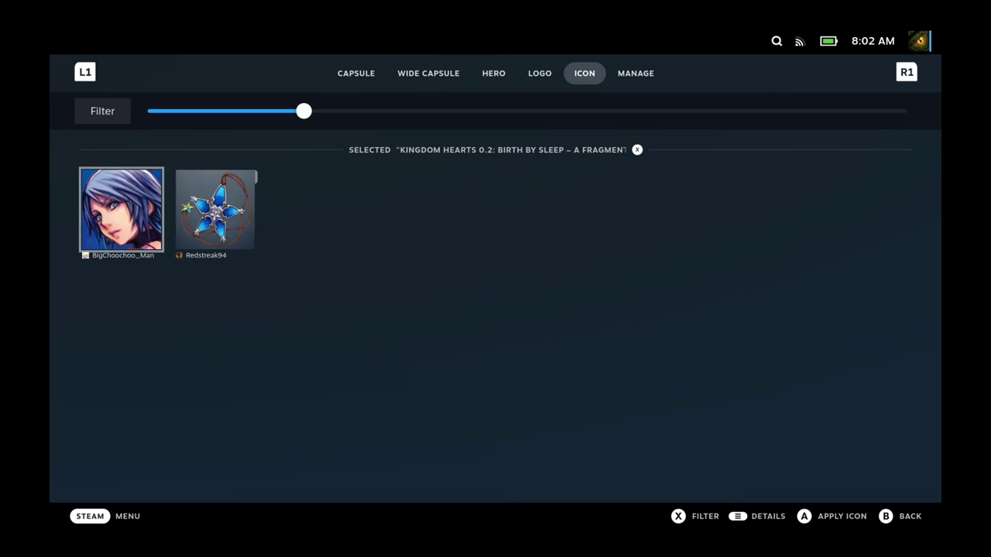
pyautogui.press('Return')
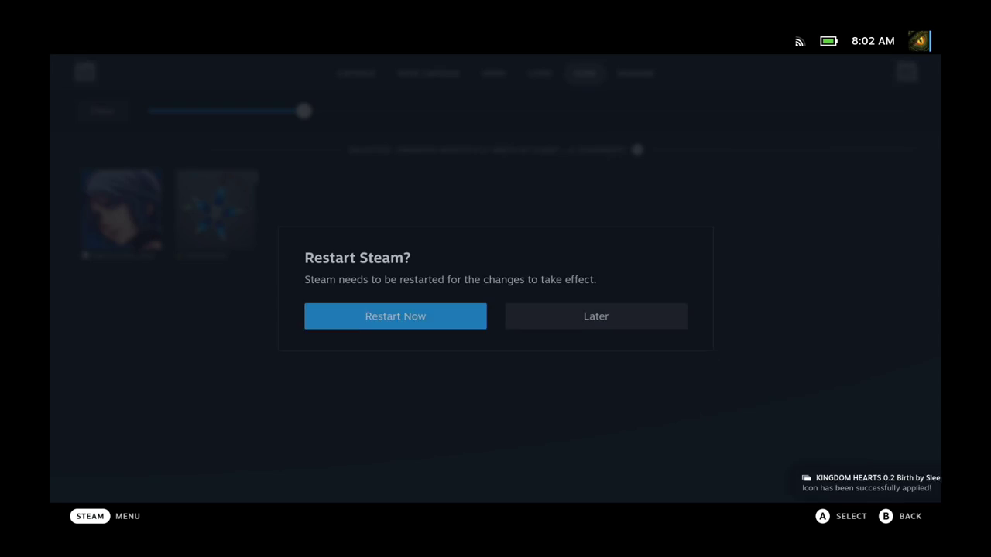
pyautogui.press('Right')
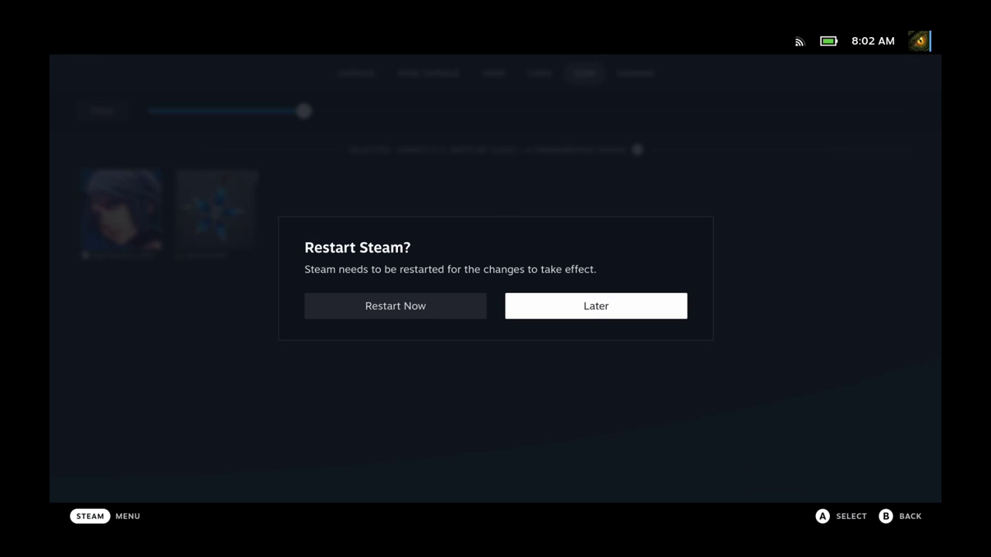
pyautogui.press('Return')
# - Review the game's current artwork and open KINGDOM HEARTS 0.2 Birth by Sleep's page from the non-Steam games
pyautogui.press('pagedown')
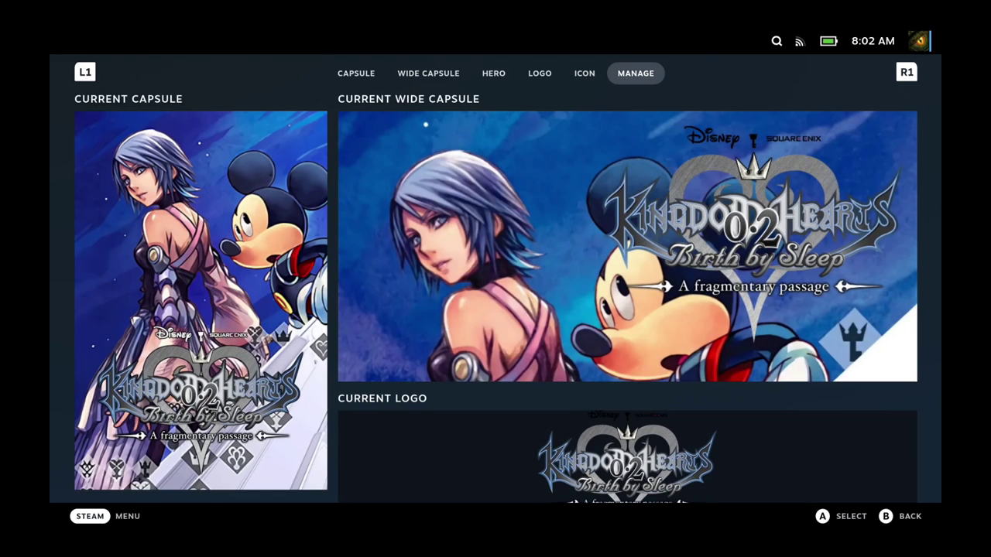
pyautogui.press('Escape')
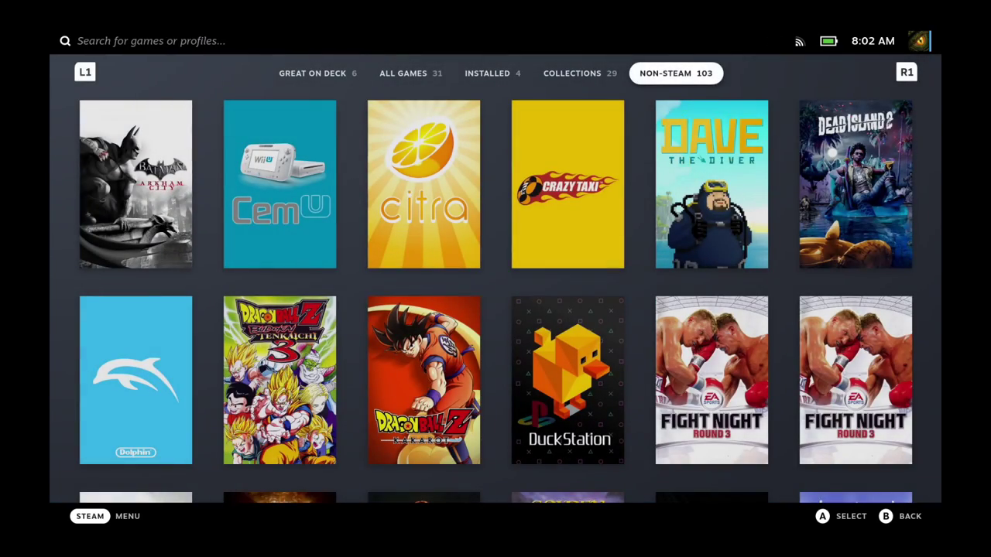
pyautogui.press('Down')
pyautogui.press('Down')
pyautogui.press('Down')
pyautogui.press('Down')
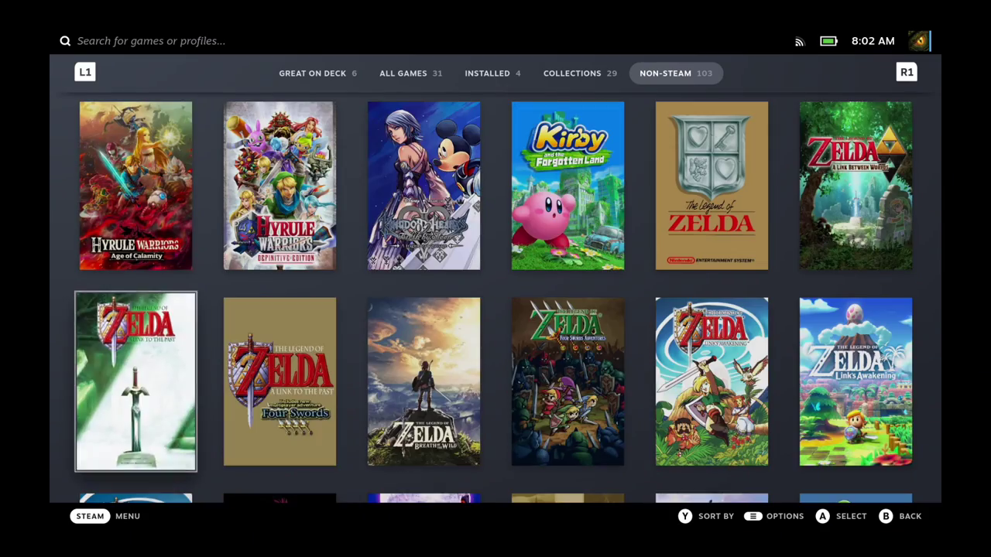
pyautogui.press('Right')
pyautogui.press('Right')
pyautogui.press('Up')
pyautogui.press('Return')
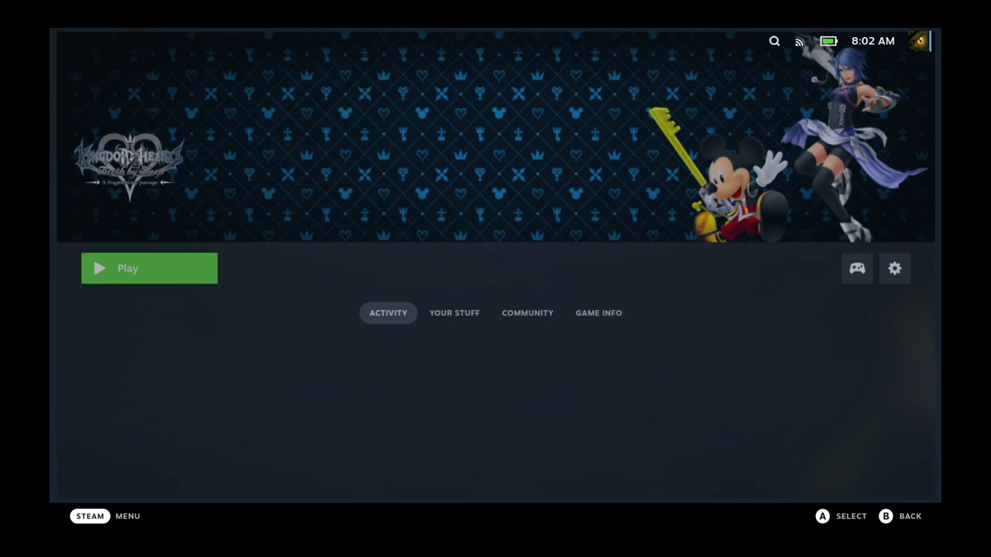